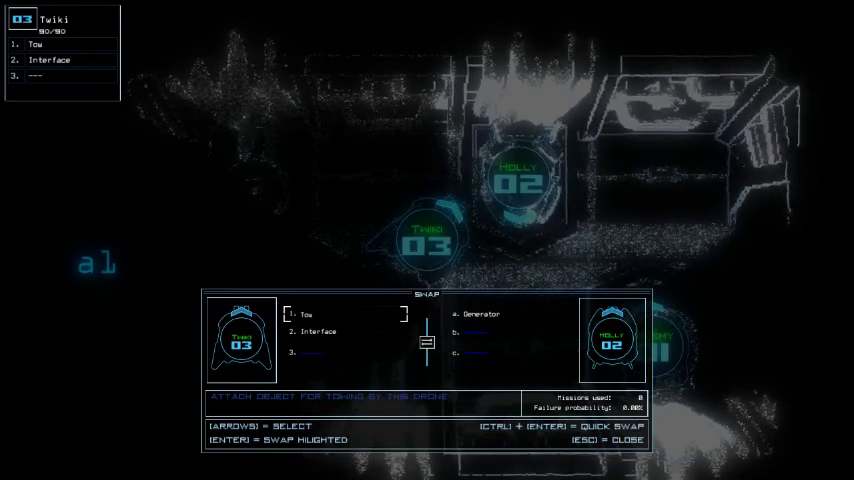
Swap the Tow, Lure and Gather modules from drone 02 onto drone 03 Twiki.
key("Escape")
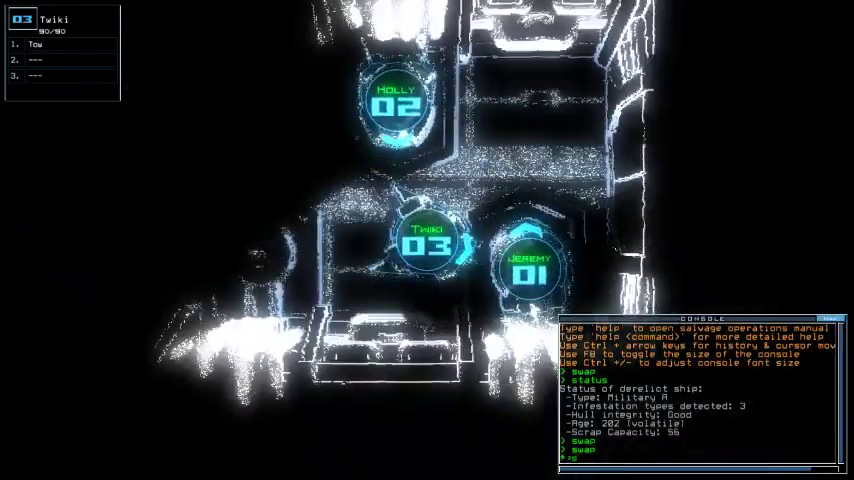
key("Escape")
type("go")
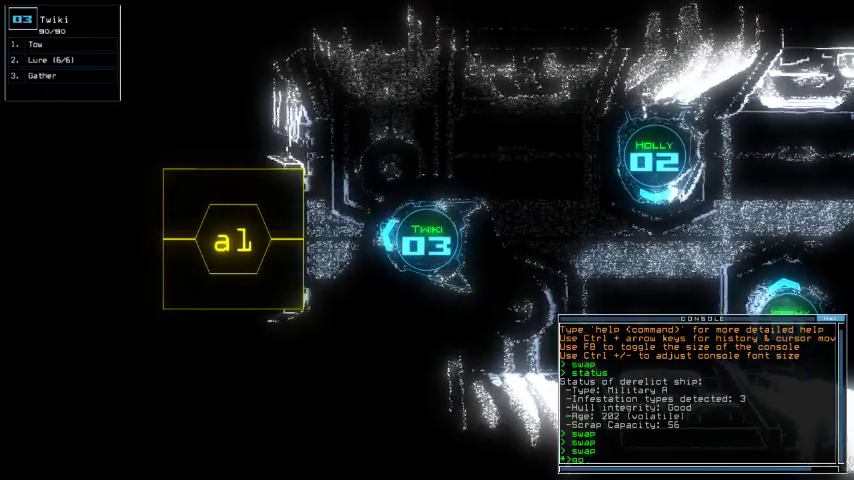
Start the mission, gather scrap with Twiki, and drive Holly onto the generator.
key("Return")
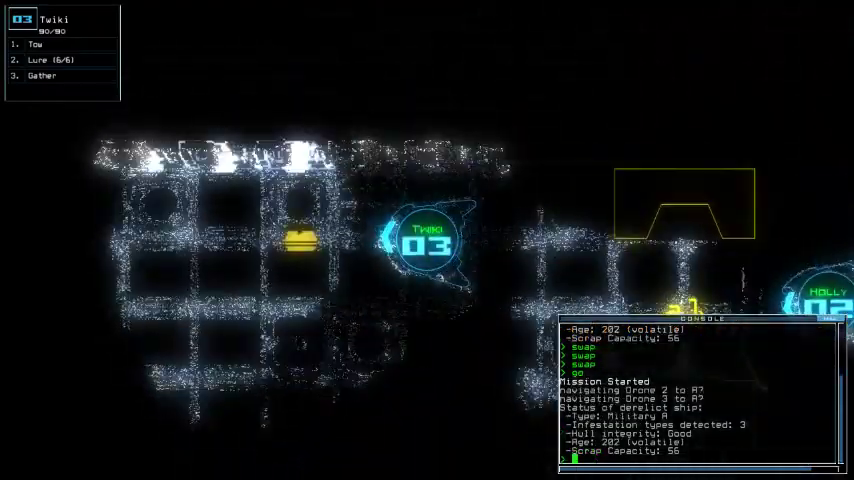
type("g")
key("Return")
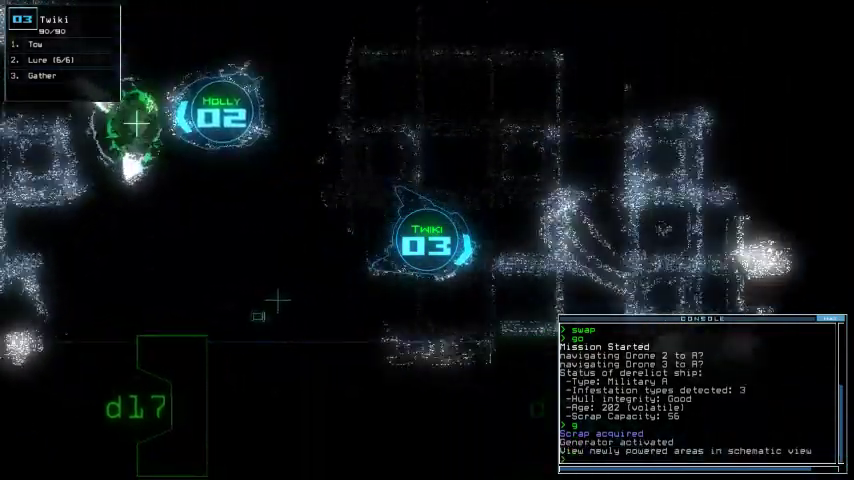
key("2")
key("s")
key("w")
type("interface")
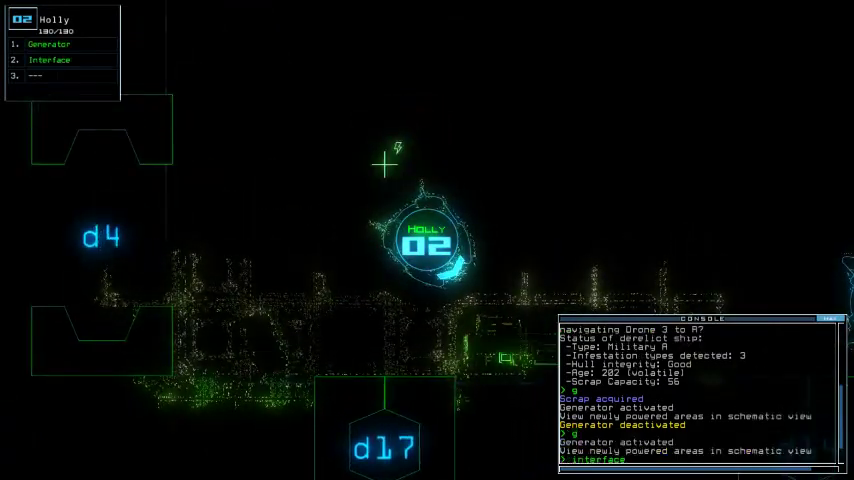
Activate the ship interface to scan the rooms and survey the schematic.
key("Return")
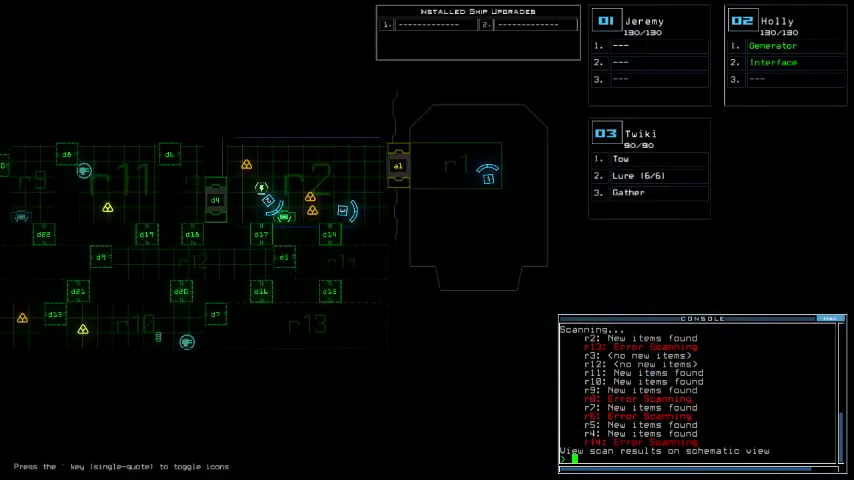
key("Left")
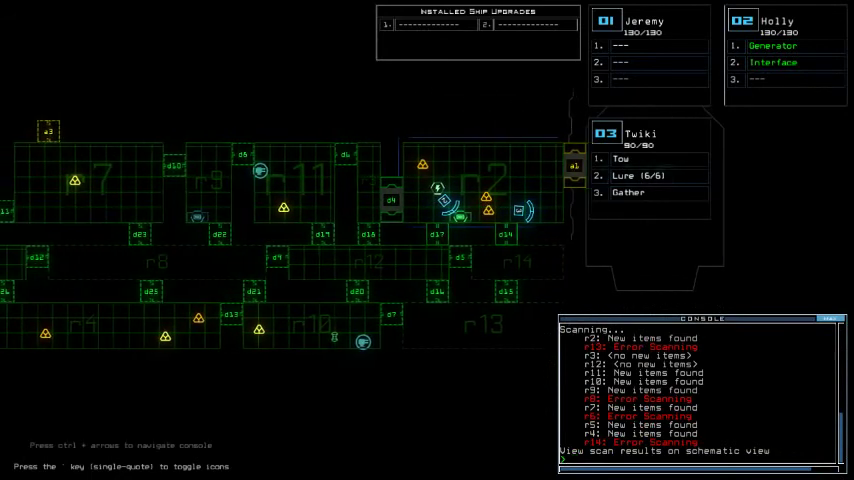
key("Left")
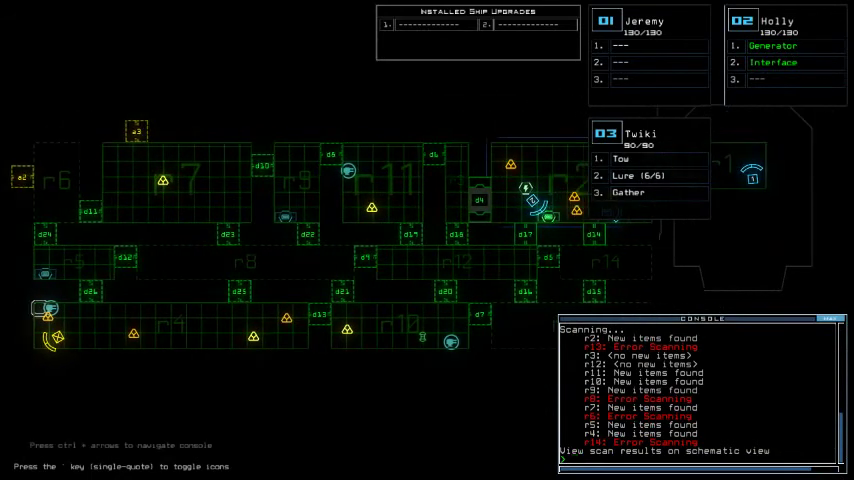
key("Right")
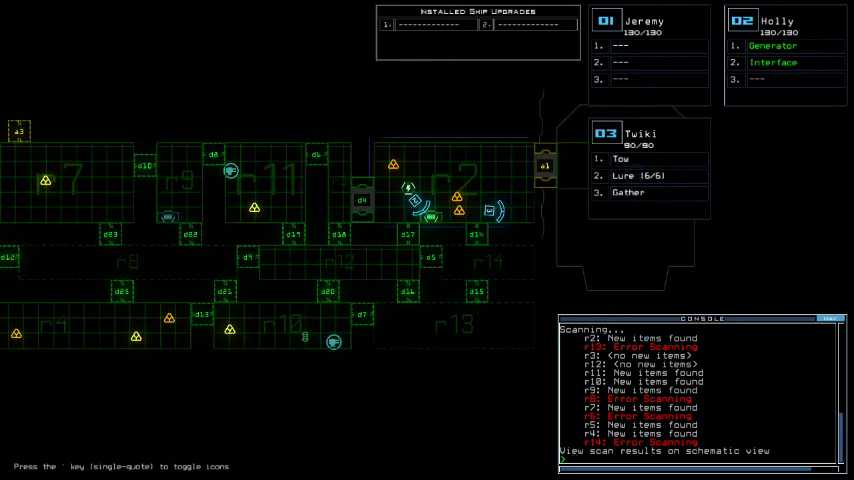
type("swap 3 2")
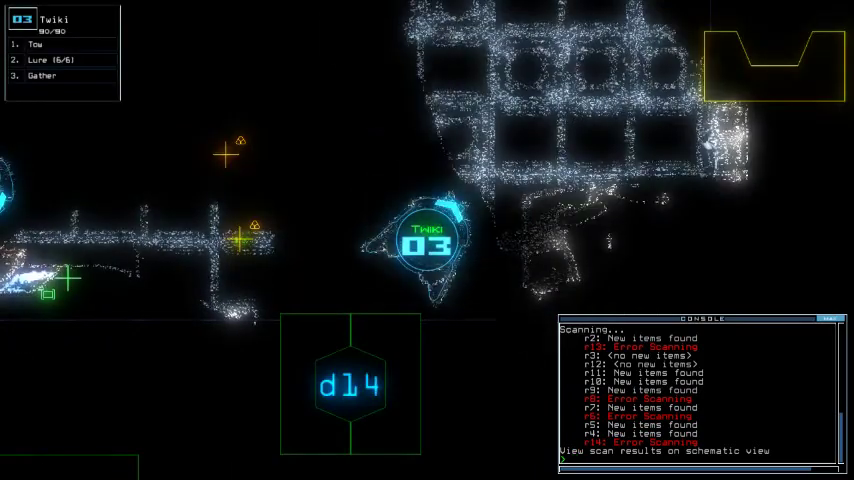
Swap the Interface module onto Twiki and gather scrap repeatedly.
key("Return")
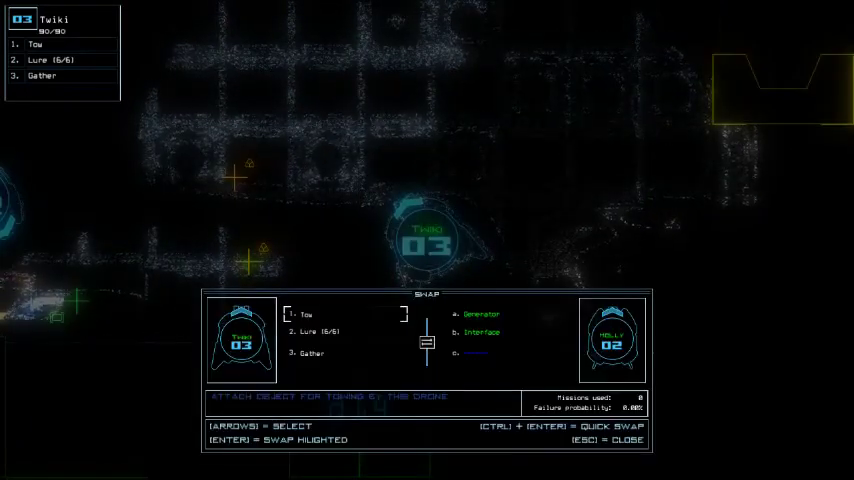
key("Return")
type("g")
key("Return")
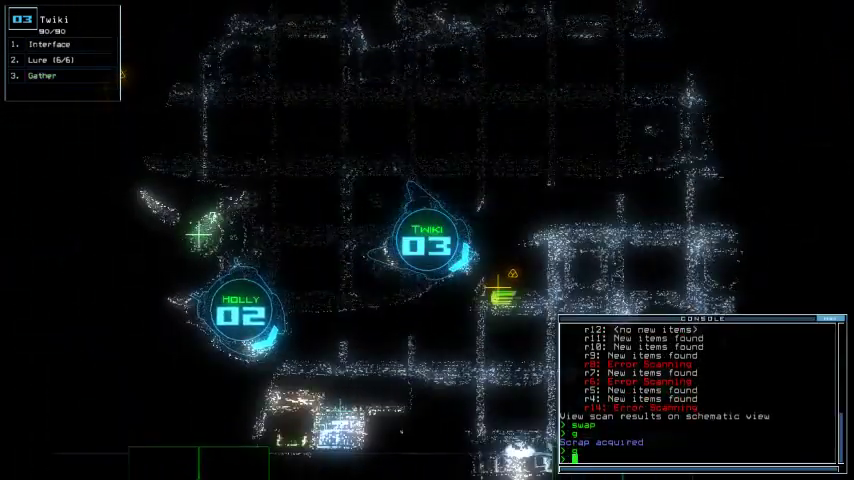
type("g")
key("Return")
type("g")
key("Return")
key("Tab")
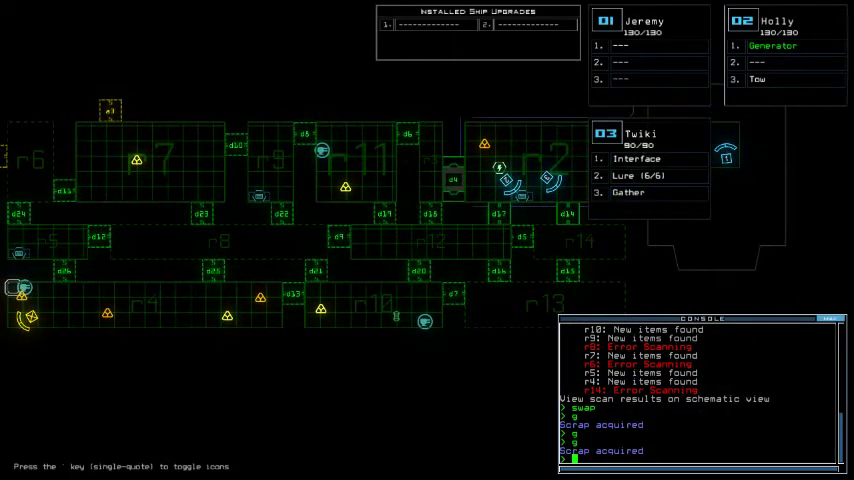
key("Tab")
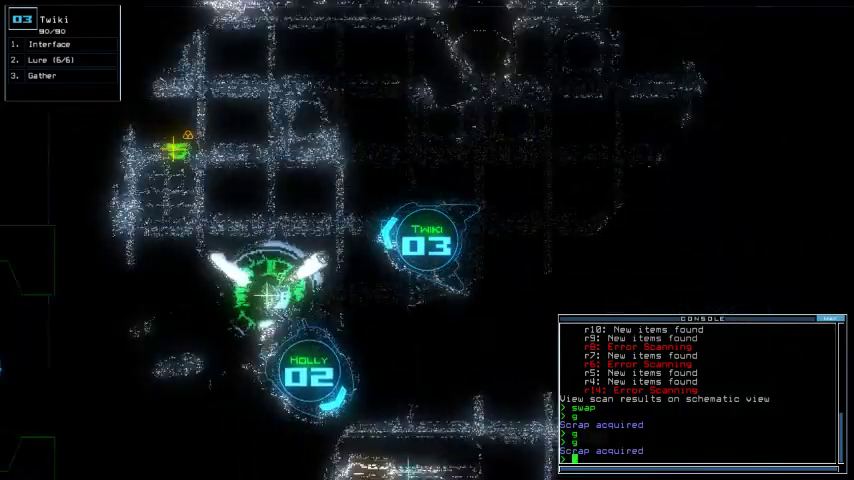
type("g")
key("Return")
Drive Twiki past door d4 to drop a lure.
key("Left")
key("Down")
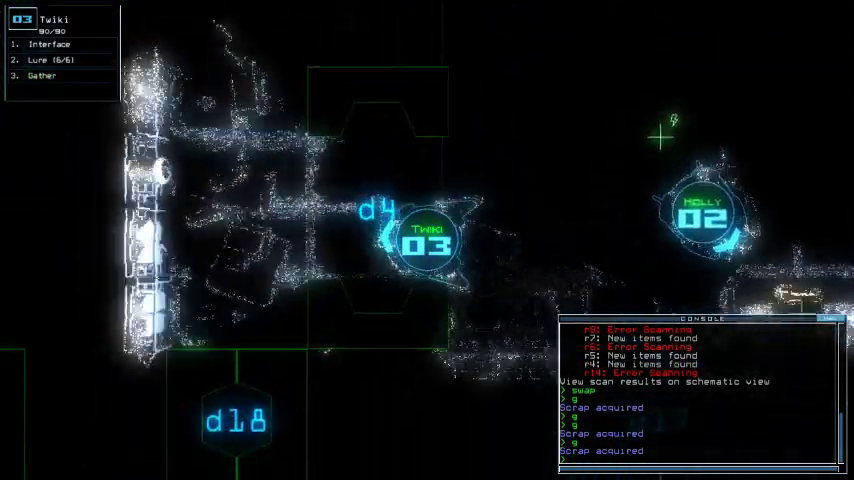
key("Up")
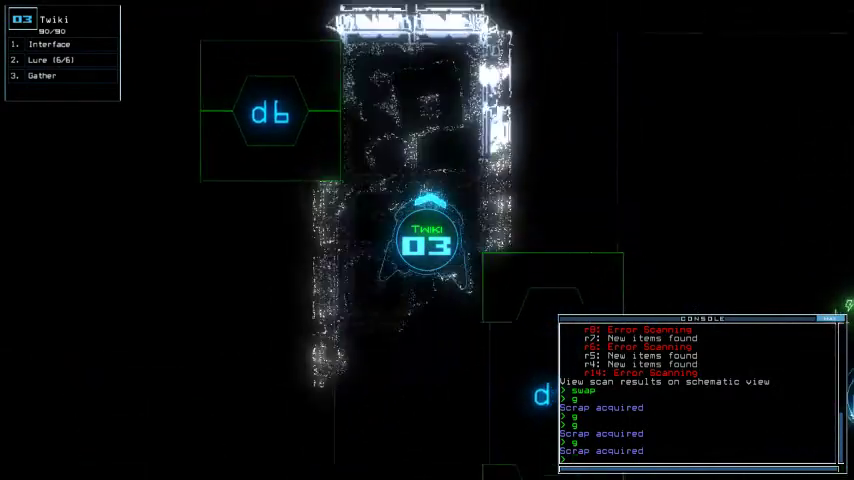
key("Tab")
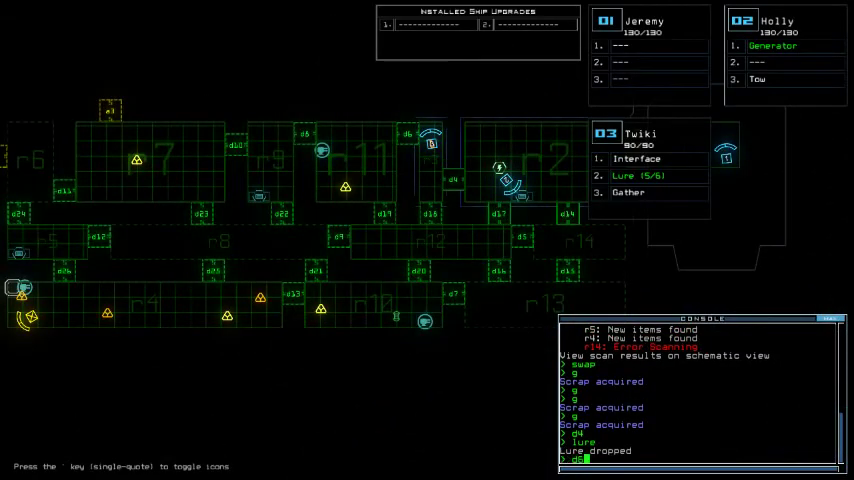
Open door d6 and drive Twiki down and left toward doors d8 and d6.
key("Return")
key("Tab")
key("Left")
key("Down")
key("Left")
key("Down")
key("Up")
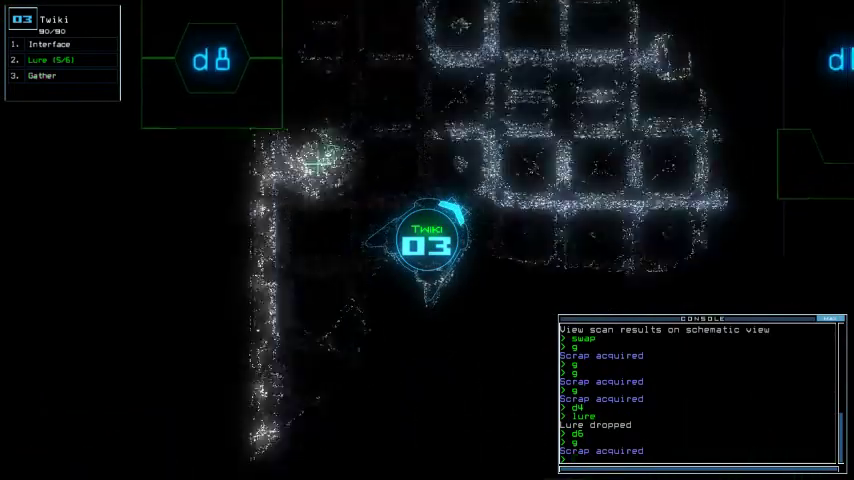
type("pi")
Recover the dropped lure with Twiki and check the mission time.
key("Right")
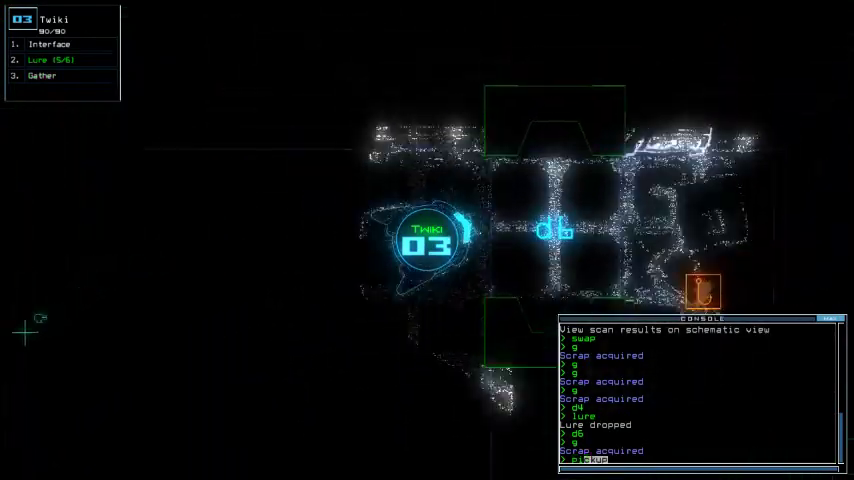
type("ckup")
key("Return")
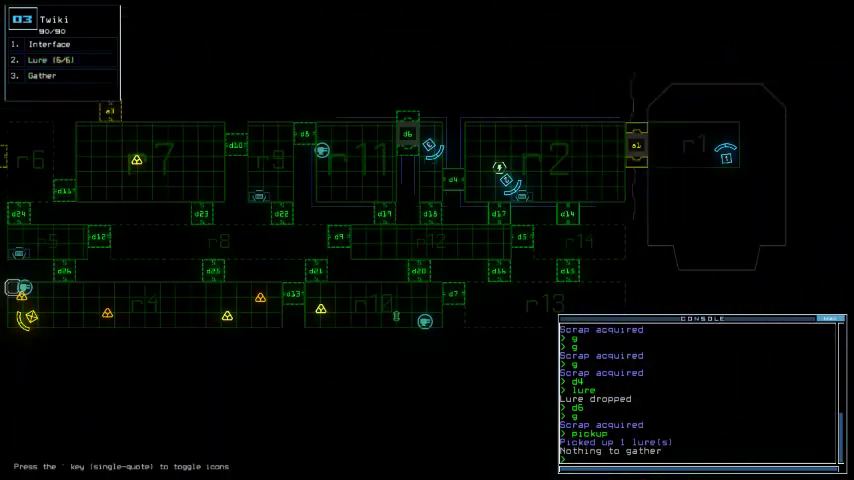
key("Tab")
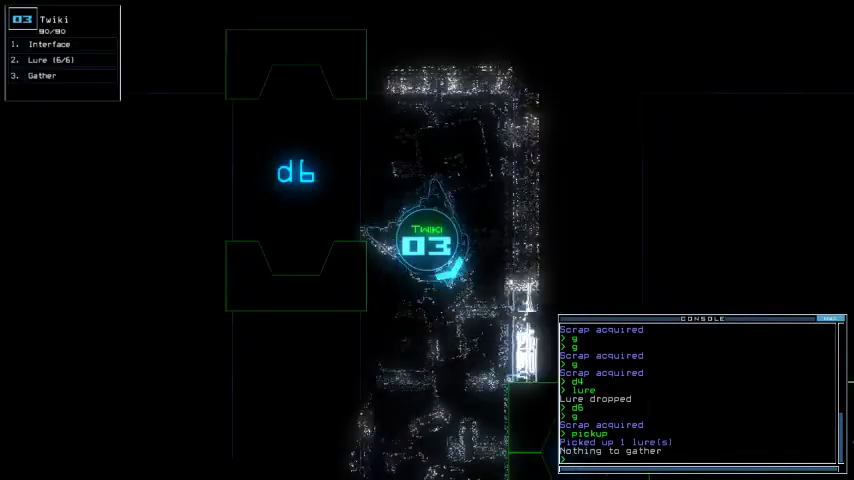
key("Left")
type("ti")
Take Twiki through door d6, drop a lure and open door d8.
key("Return")
type("lure")
key("Return")
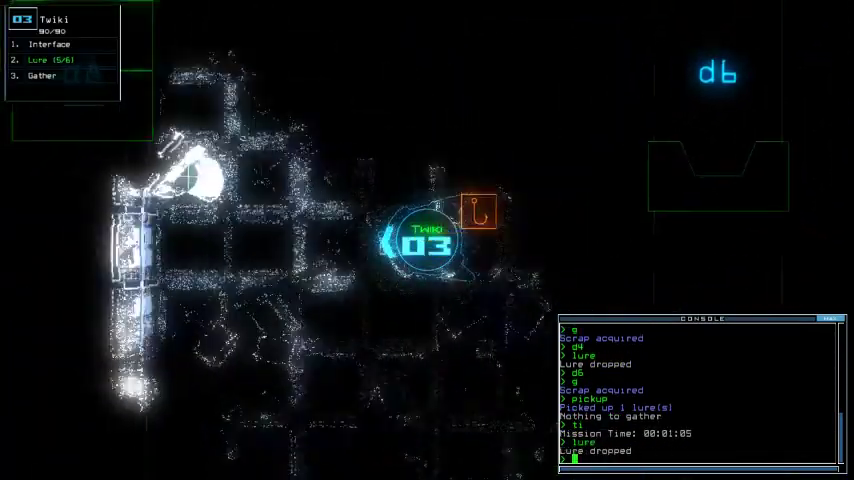
type("d8")
key("Return")
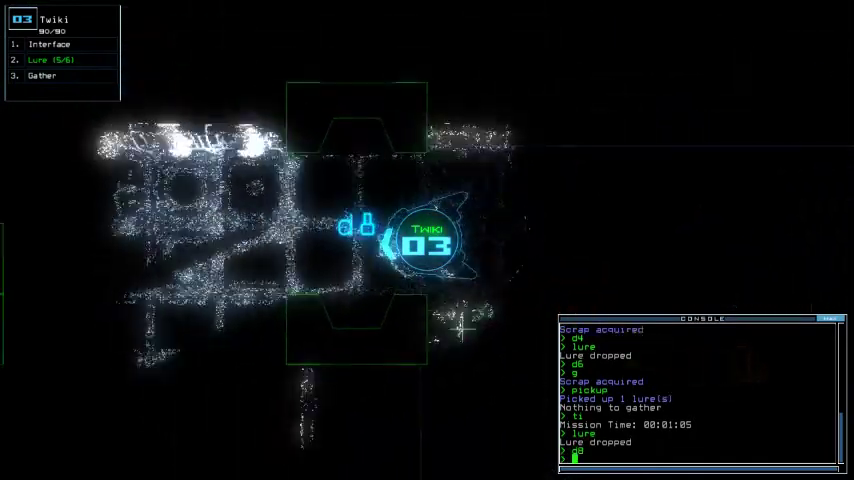
key("Tab")
key("Tab")
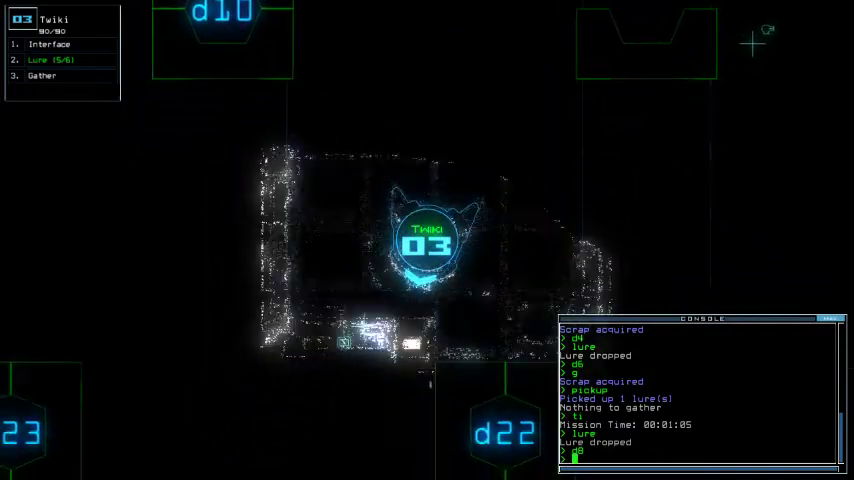
key("Tab")
type("in")
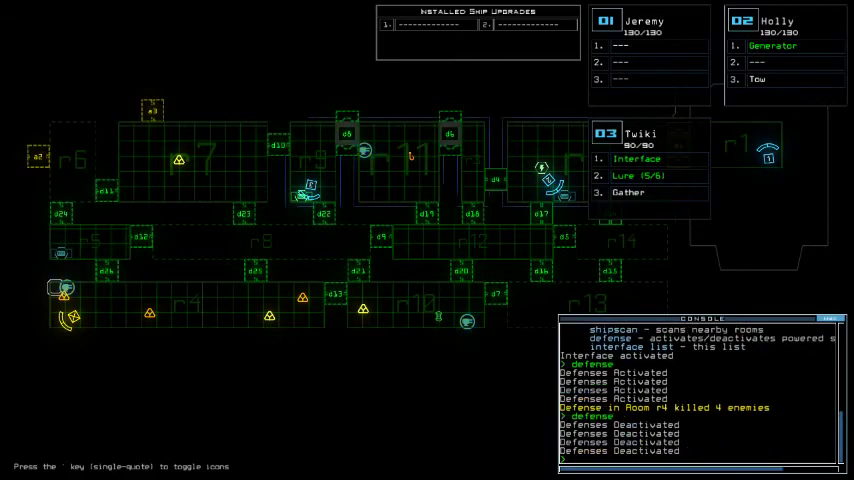
Drive Twiki past door d8 to pick up the lure, then check the time (1:27).
key("Tab")
key("Up")
type("p")
key("Right")
type("i")
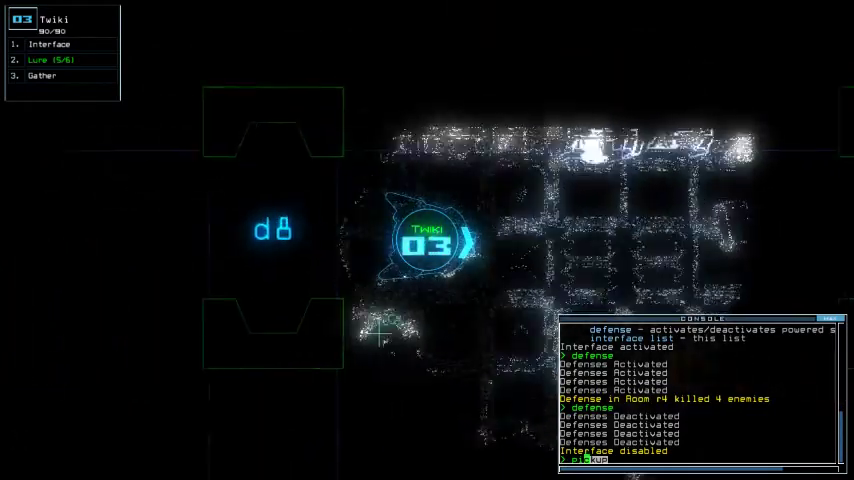
key("Down")
type("ckup")
key("Return")
key("Tab")
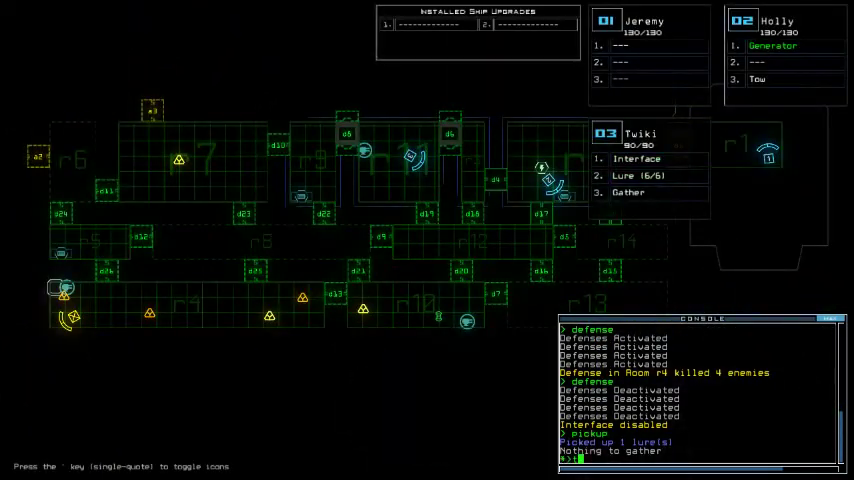
type("time")
key("Return")
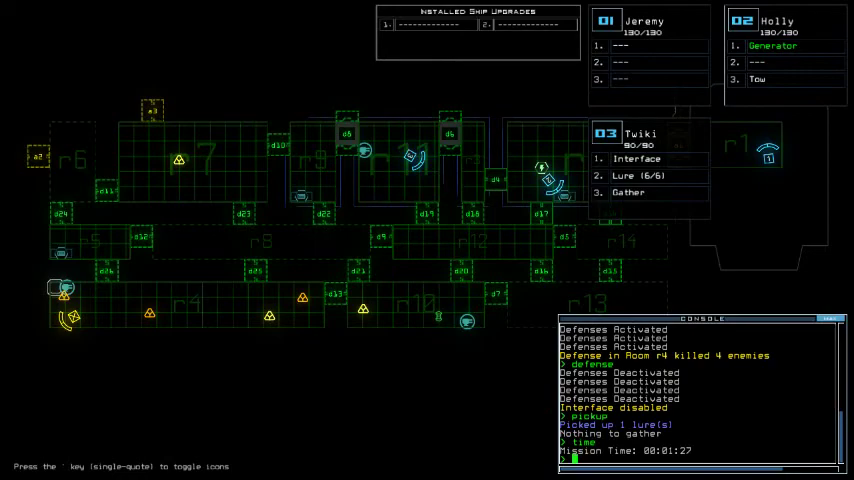
Drive Holly right through the doorway, then view rooms r6, r5 and r4 on the schematic.
key("ctrl+Right")
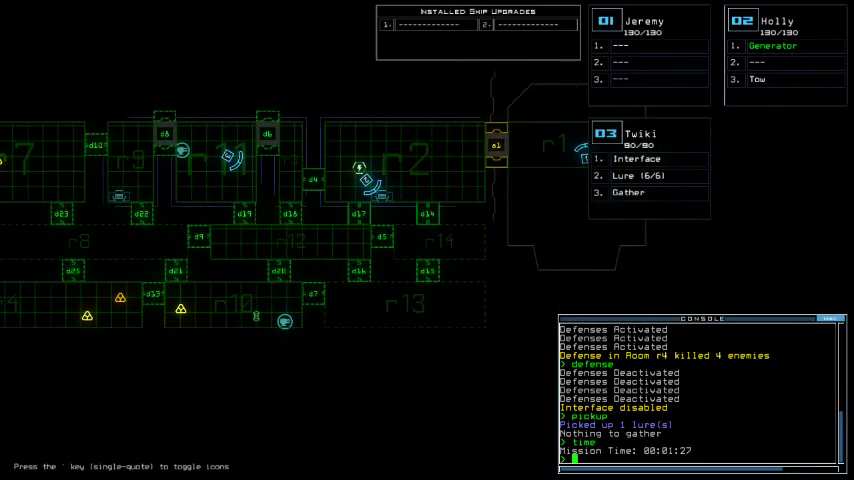
key("2")
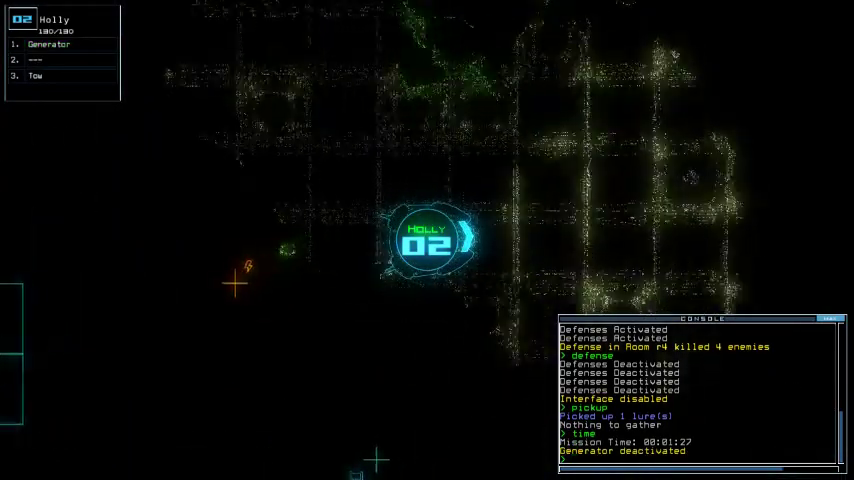
key("Right")
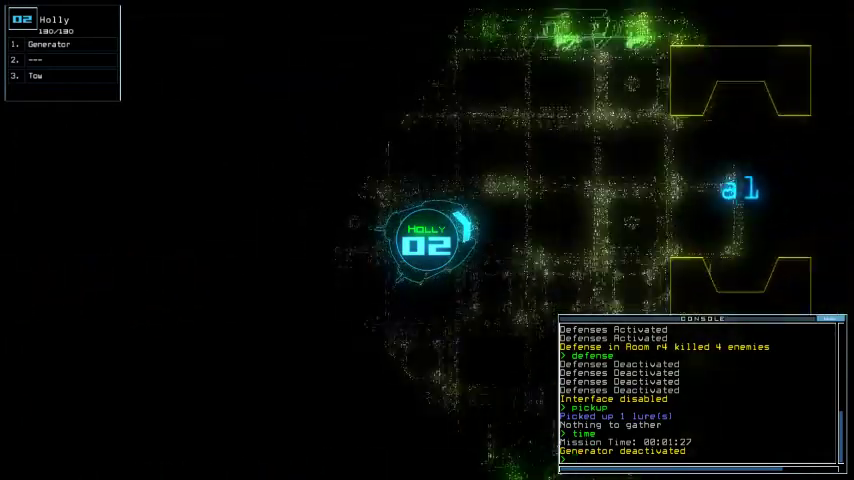
key("Right")
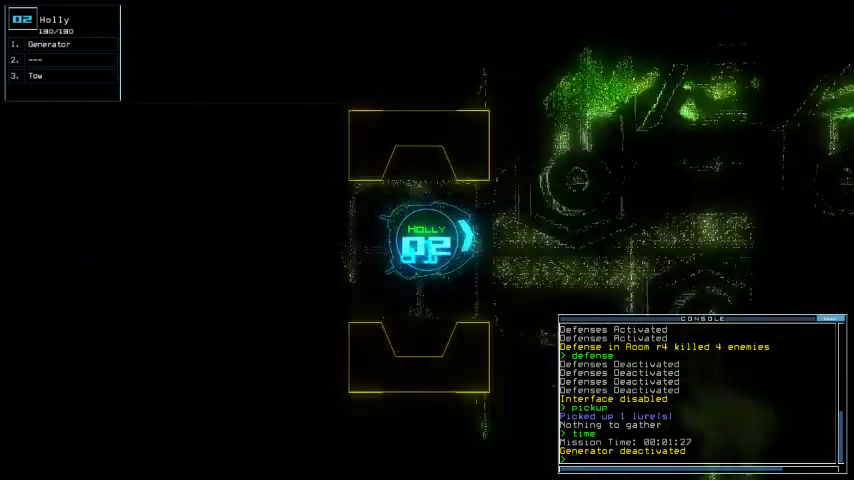
key("Left")
key("Escape")
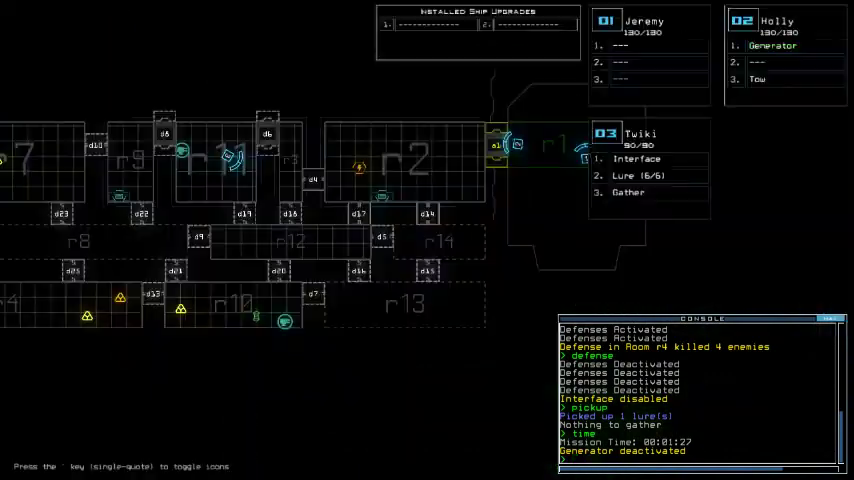
key("ctrl+Left")
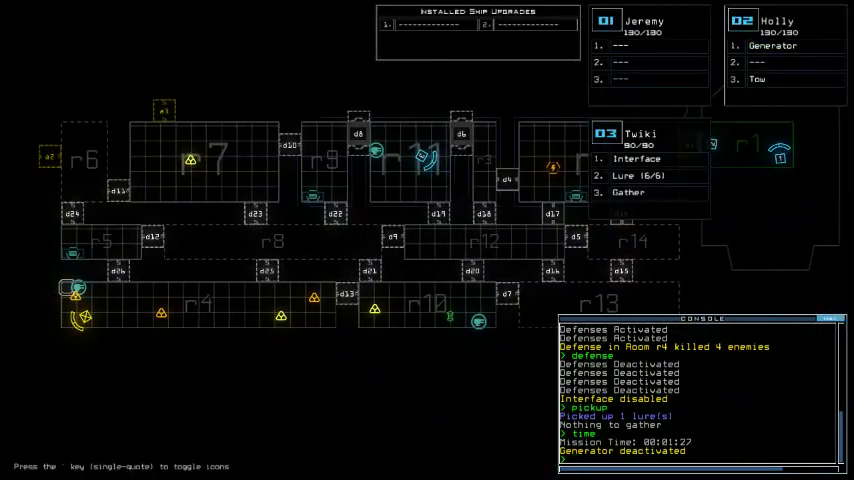
Glance at Twiki and check the mission time on the schematic.
key("3")
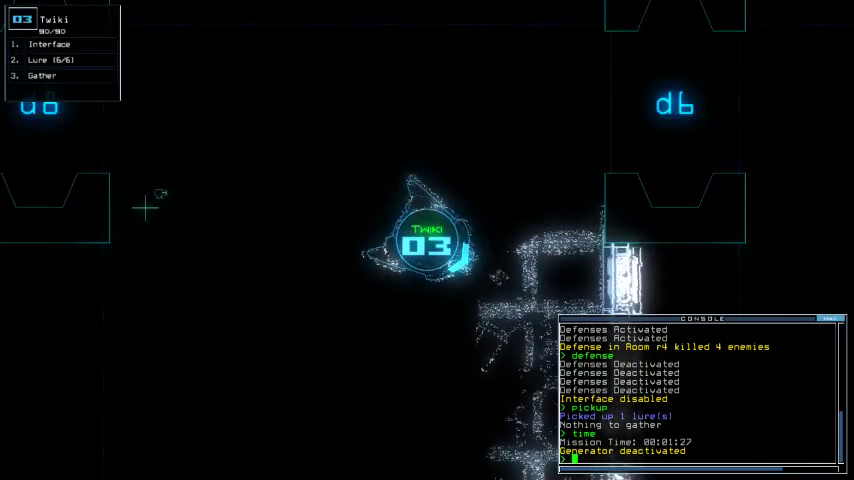
key("Right")
key("Escape")
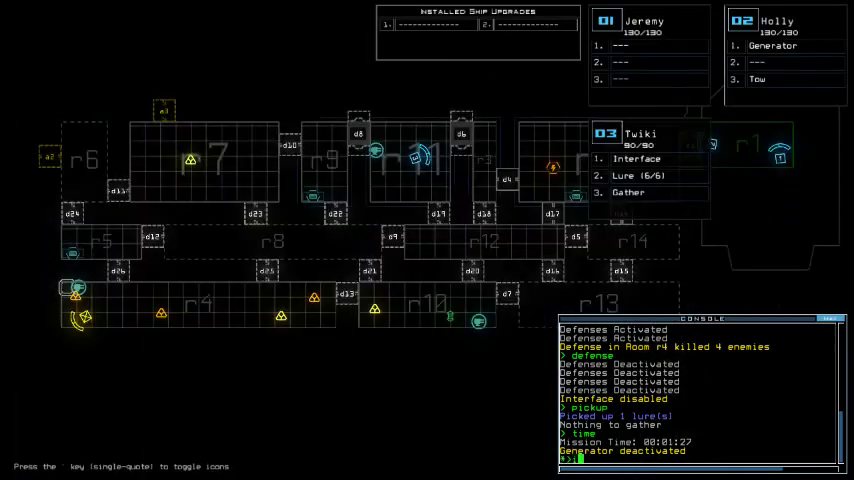
type("e")
key("Return")
key("Right")
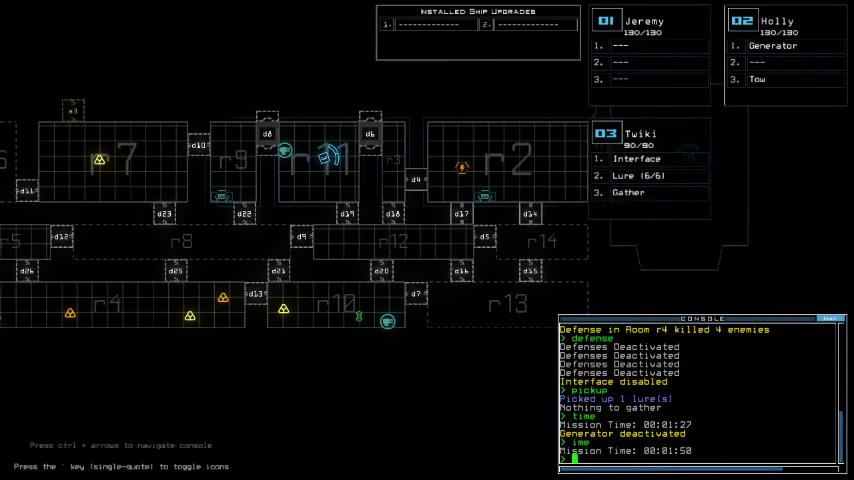
key("Left")
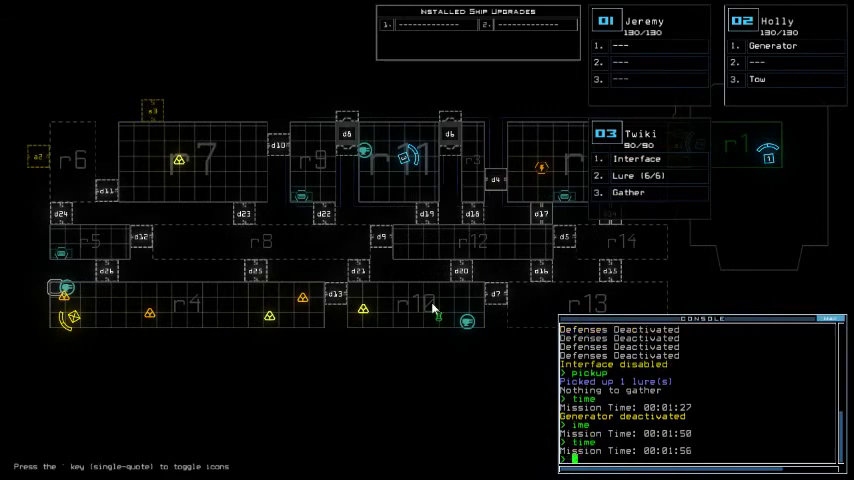
Drive Holly left through the room toward the generator.
key("Tab")
key("2")
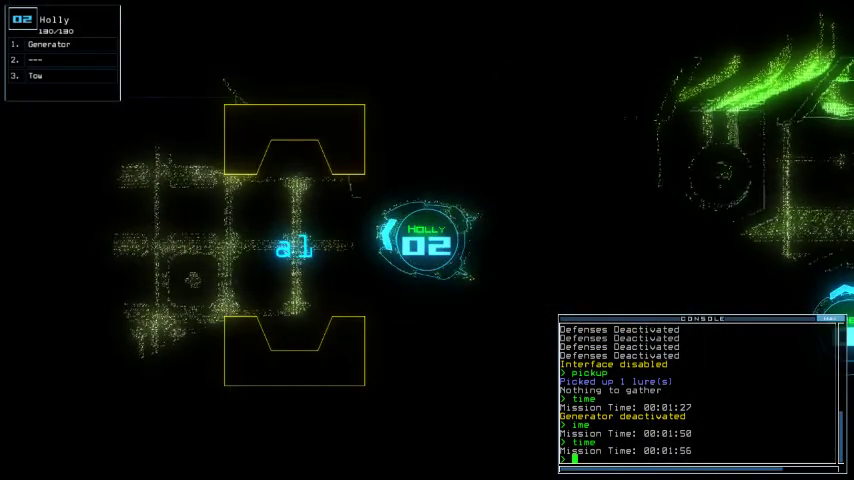
key("Left")
key("Left")
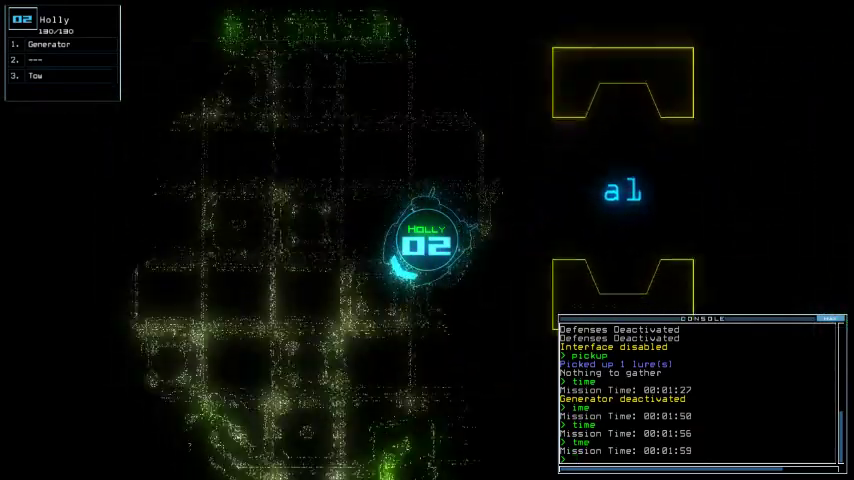
key("Left")
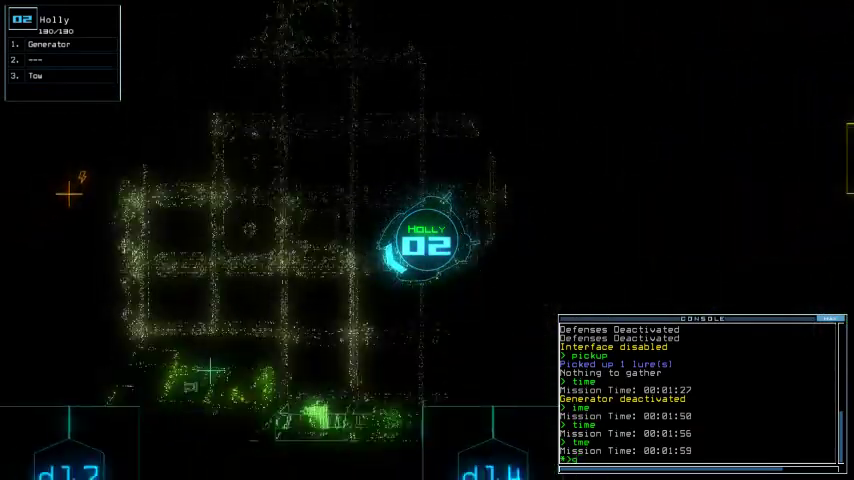
Reactivate the generator with Holly, then drive Twiki onward through the room.
key("Return")
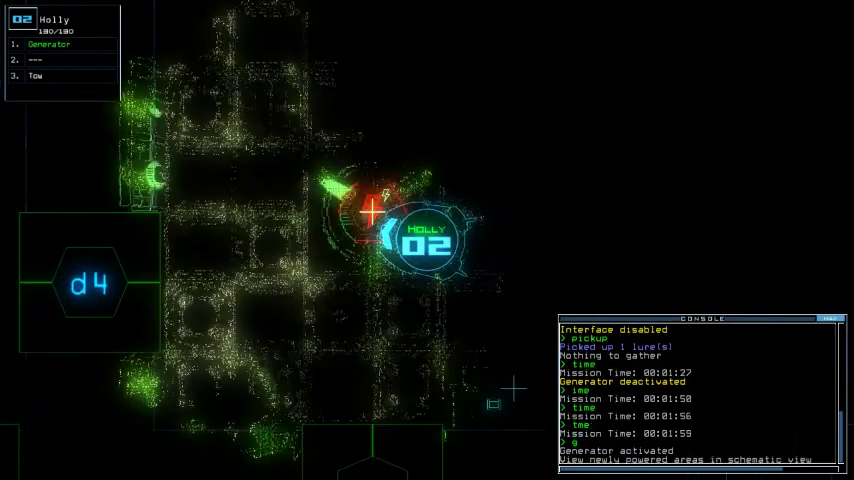
key("3")
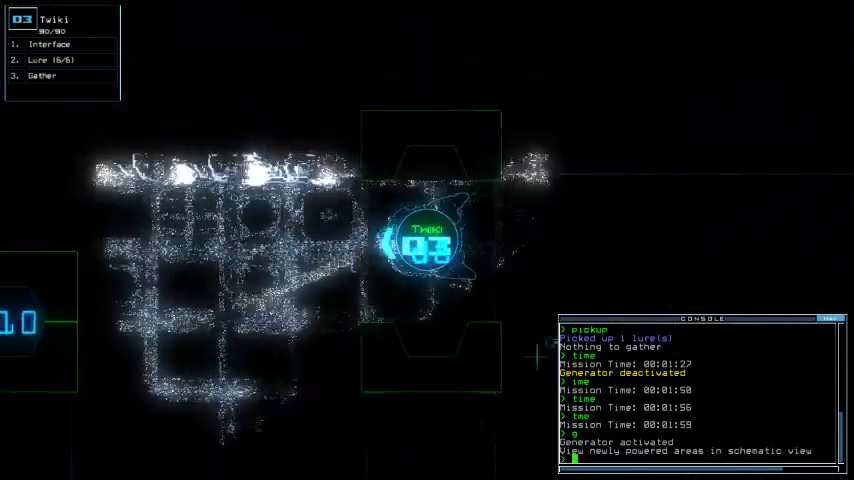
key("Left")
key("Down")
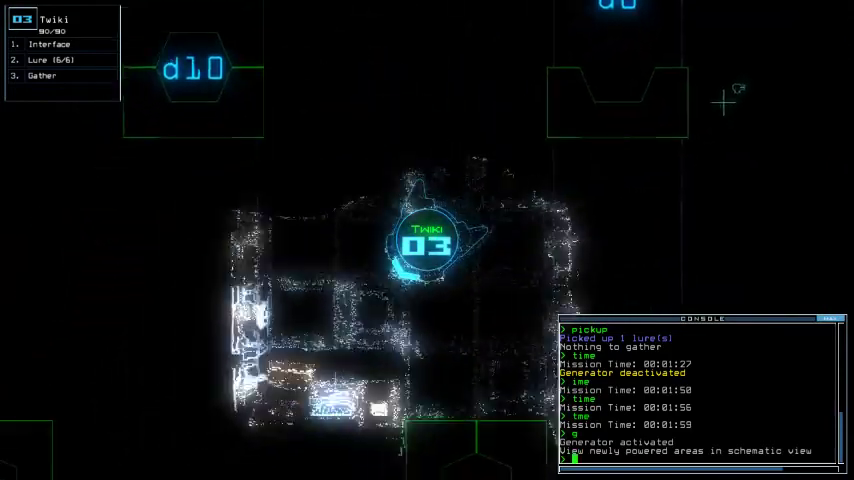
key("Tab")
type("in")
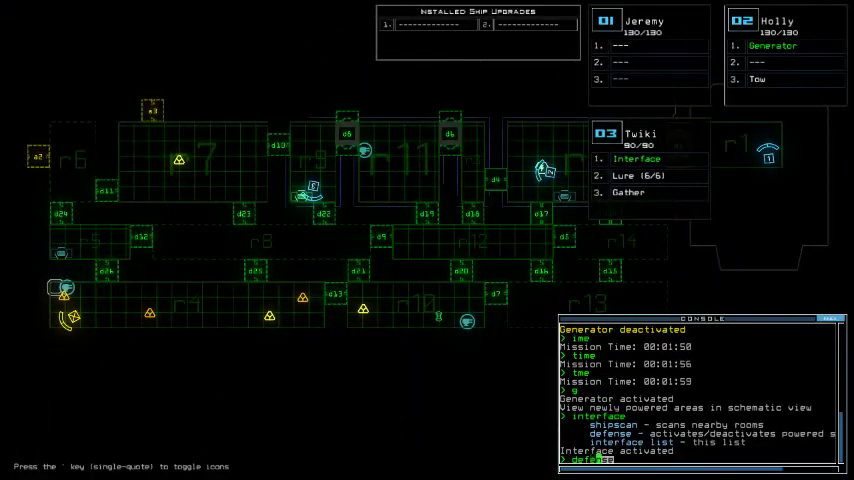
Activate ship defenses on room r11, drop Twiki's lure and open door d10.
key("Return")
type("d")
key("Tab")
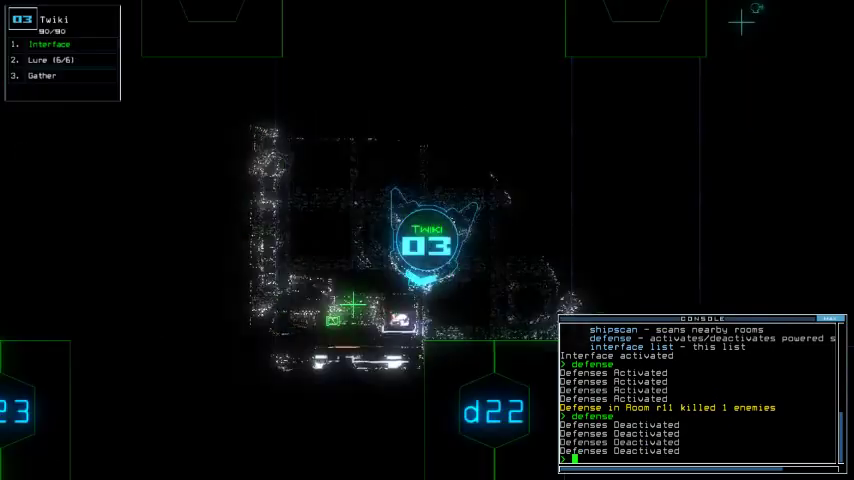
type("lure")
key("Return")
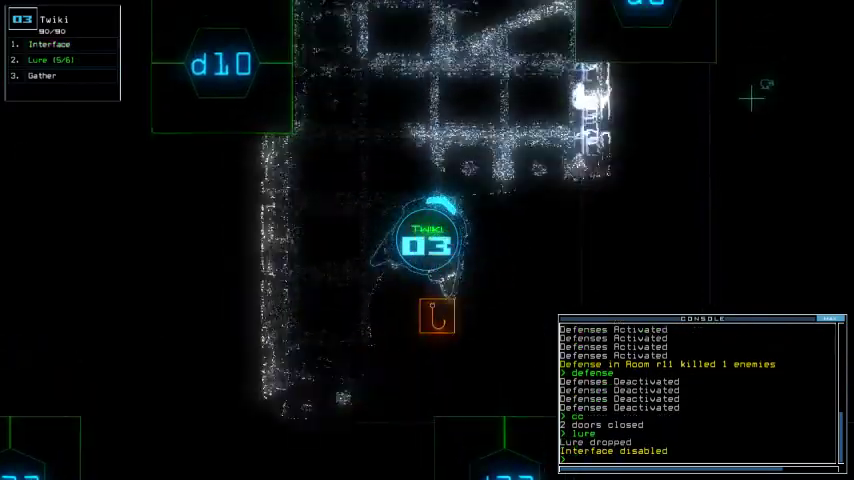
type("d10")
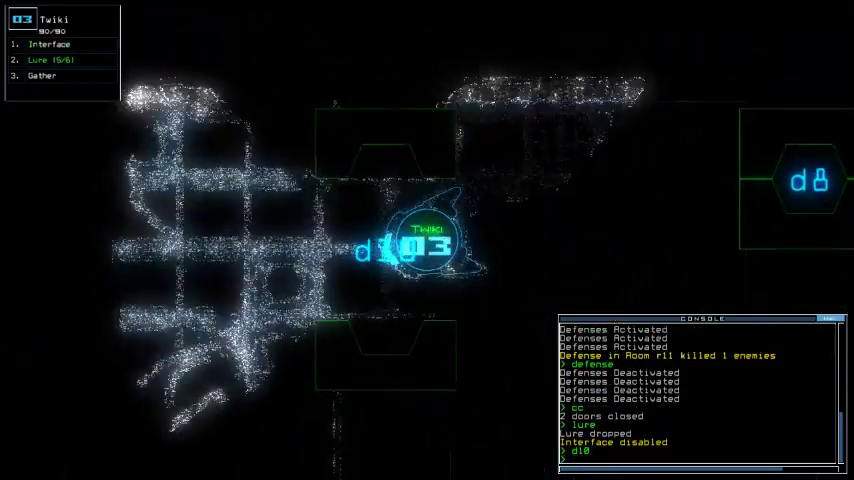
key("Return")
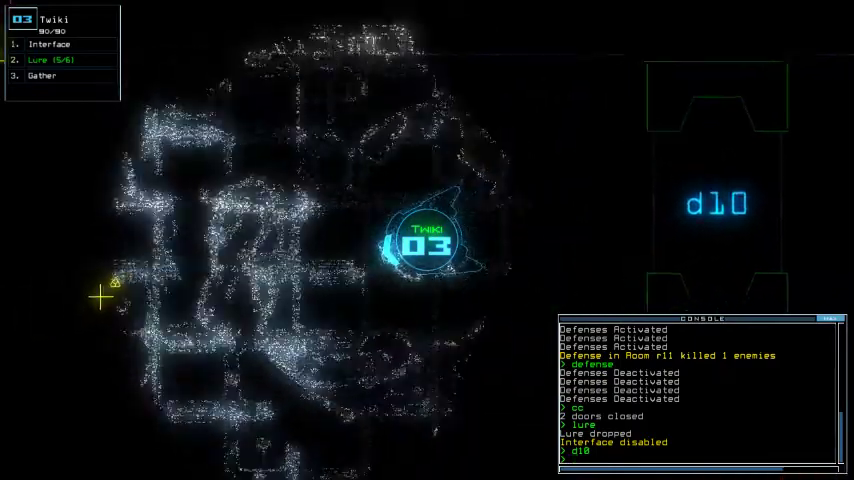
type("g")
Gather scrap with Twiki through doors d10 and d22.
key("Return")
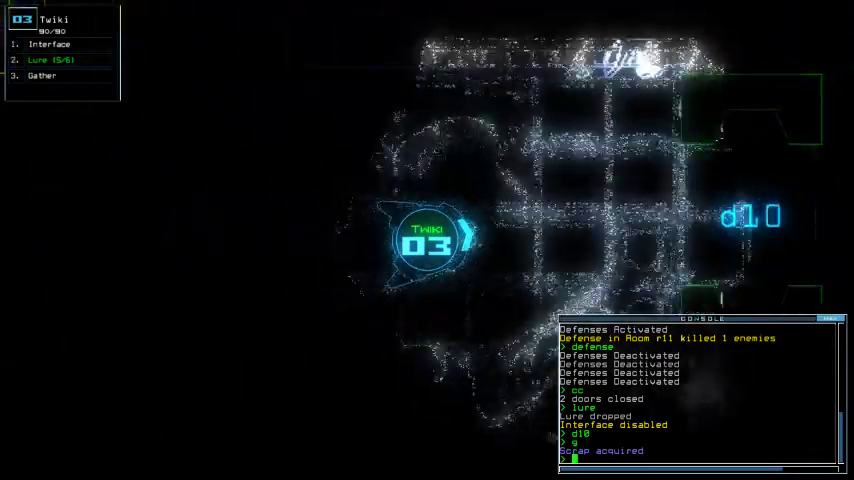
type("d10")
key("Return")
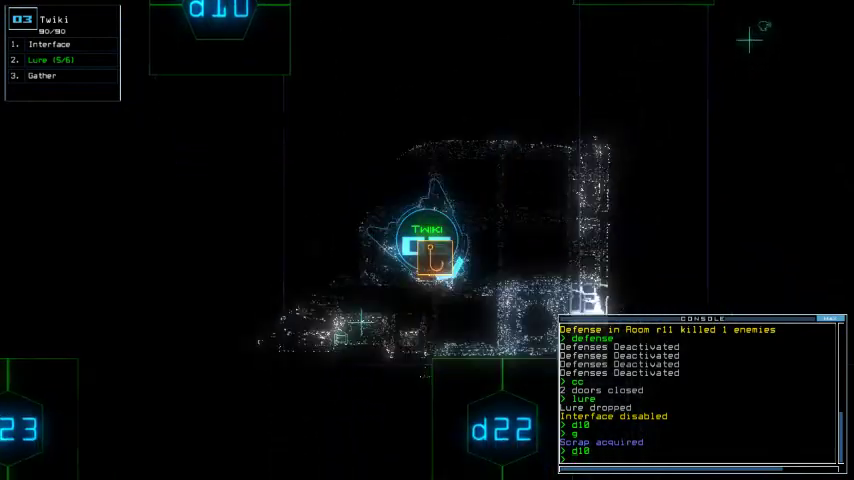
key("Tab")
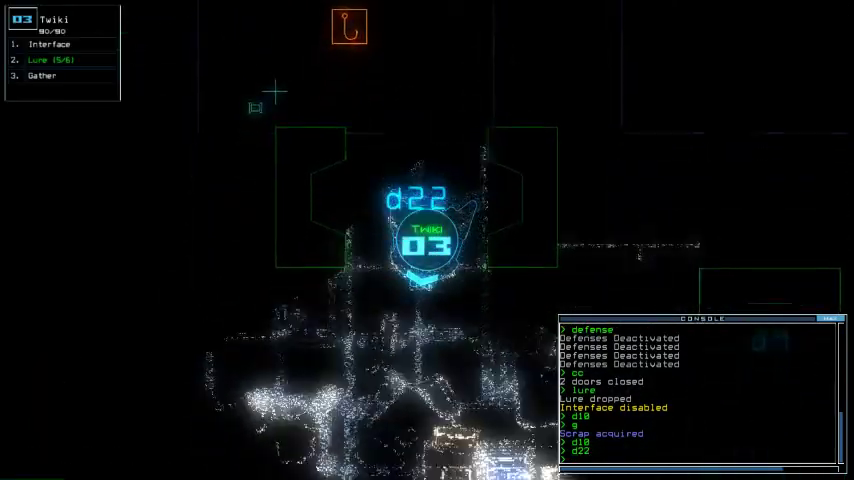
key("Return")
type("ti")
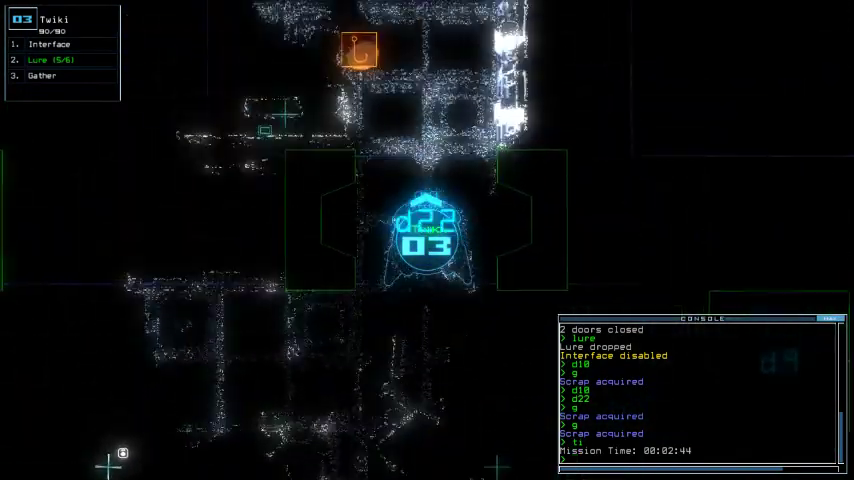
type("pickup")
Recover Twiki's lure, open doors d19, d24 and d26, and run the ship defenses.
key("Return")
type("d19")
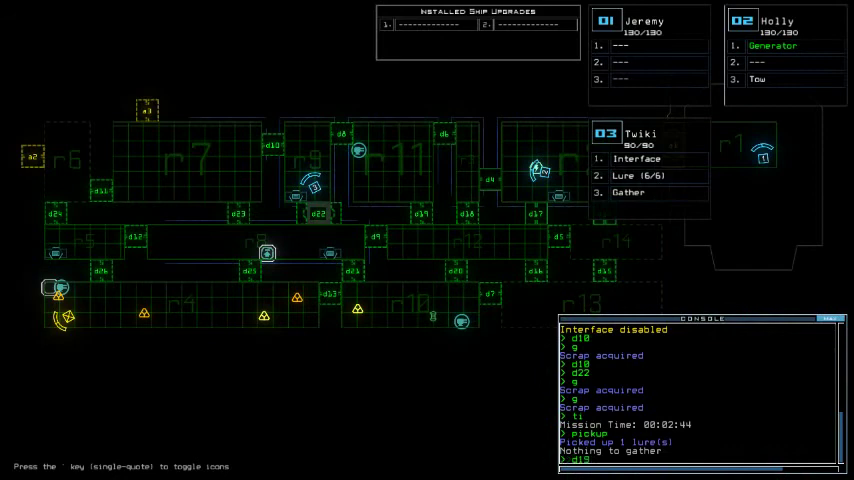
type("time")
key("Return")
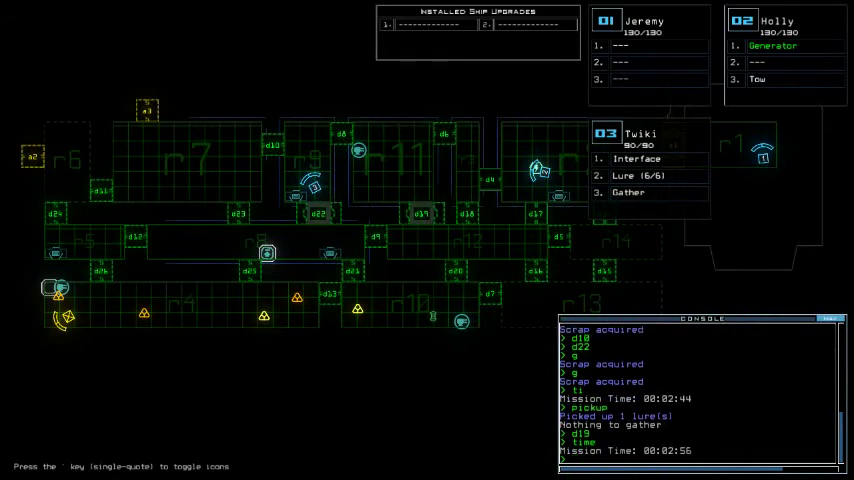
key("Right")
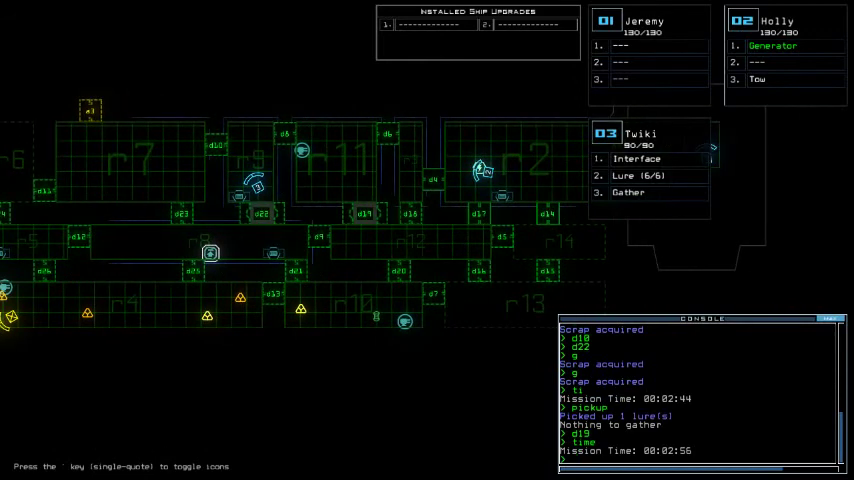
type("time")
key("Return")
key("Left")
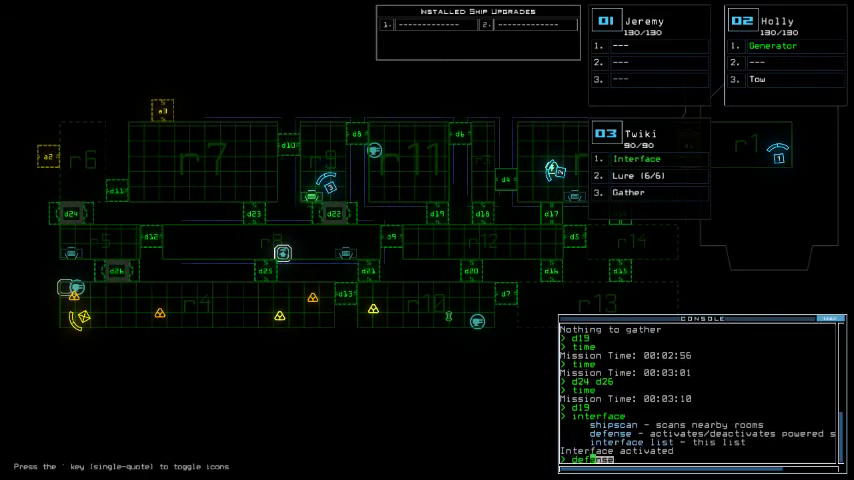
key("Return")
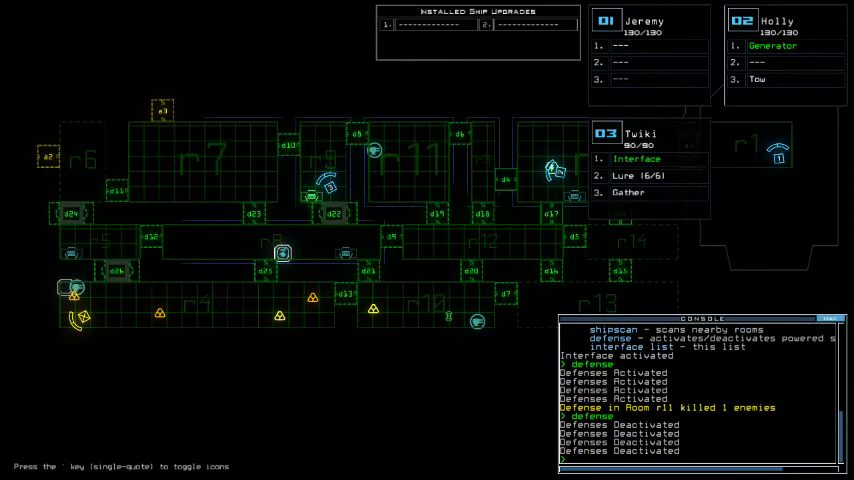
key("Tab")
type("d8")
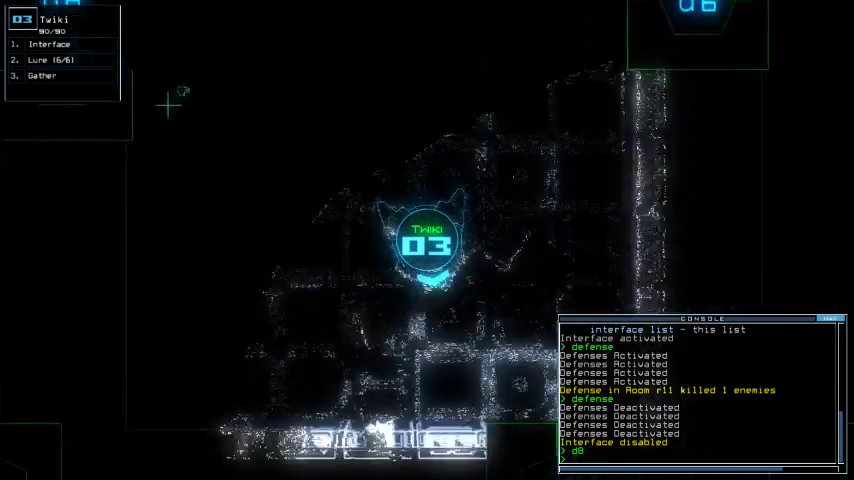
Check the mission time (3:28), deactivate Holly's generator and drive Holly into airlock a1.
key("Tab")
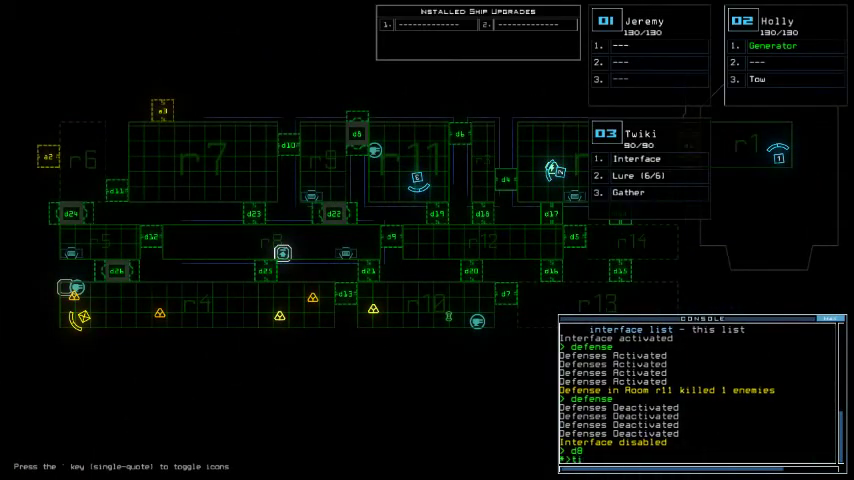
type("e")
key("Return")
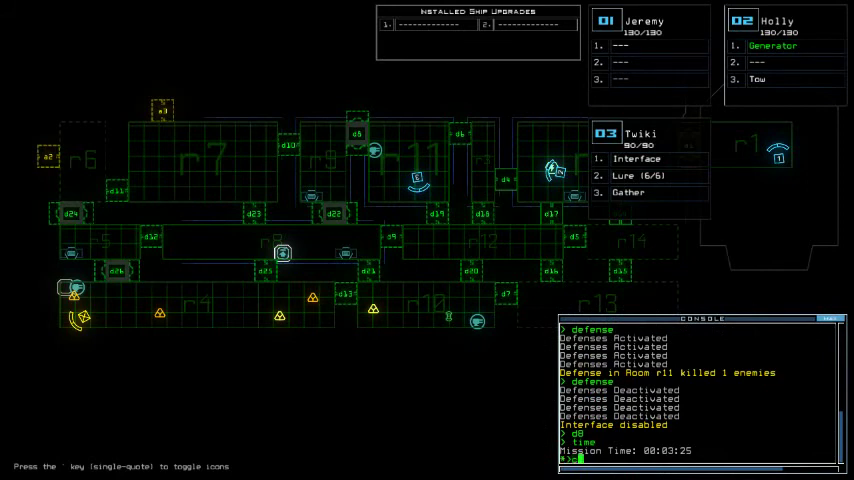
type("time")
key("Return")
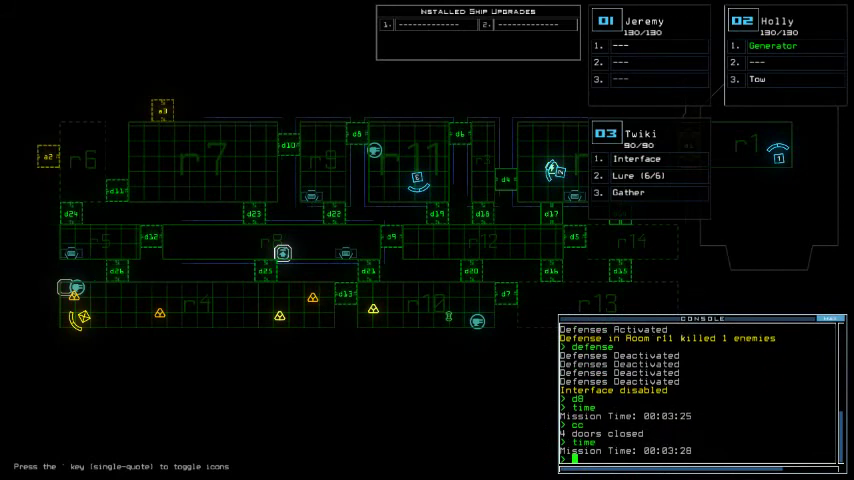
key("shift+Right")
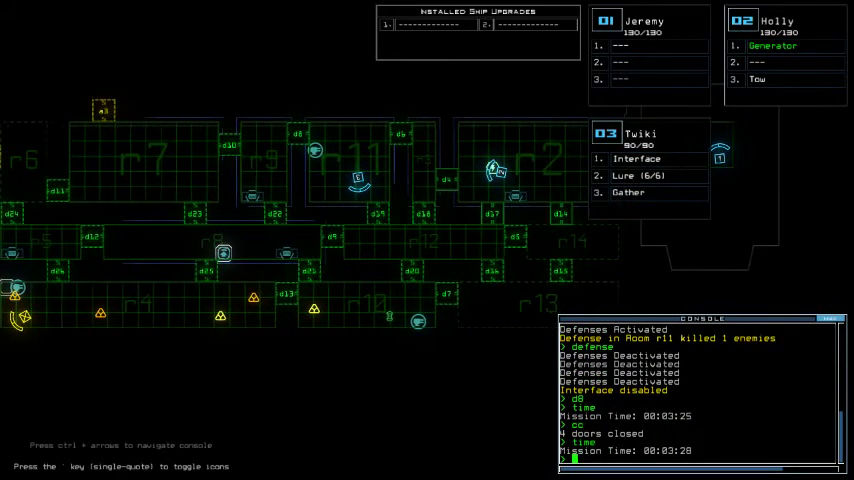
key("2")
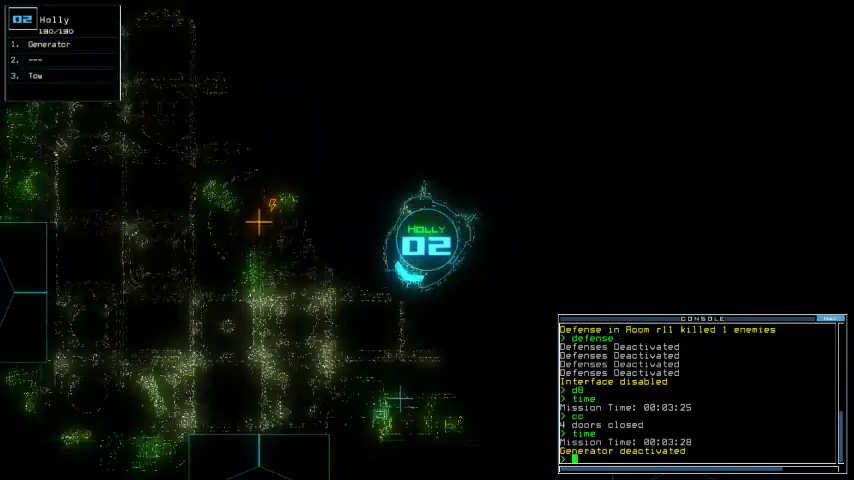
key("Right")
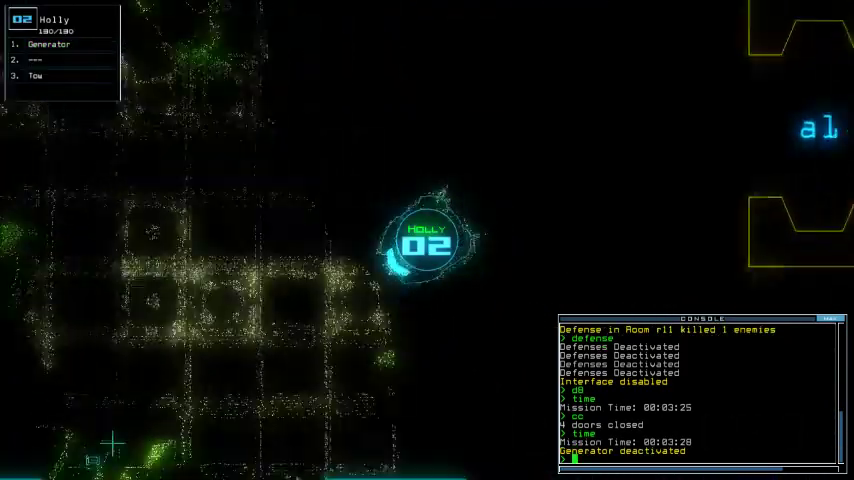
key("Right")
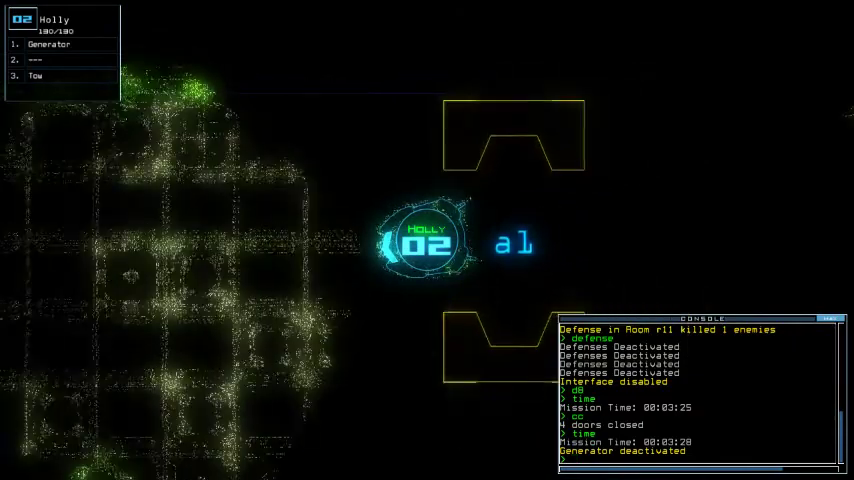
Keep drone 02 moving into the airlock, check on drone 03, and check the mission time twice.
key("Right")
key("Tab")
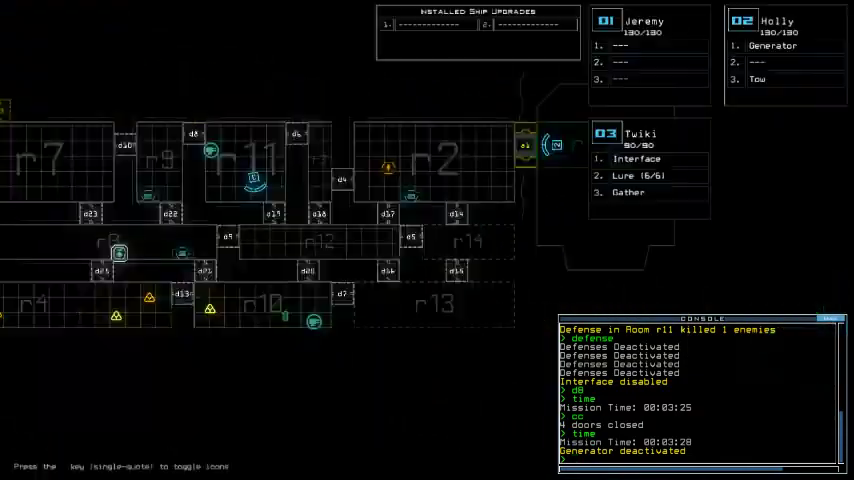
key("3")
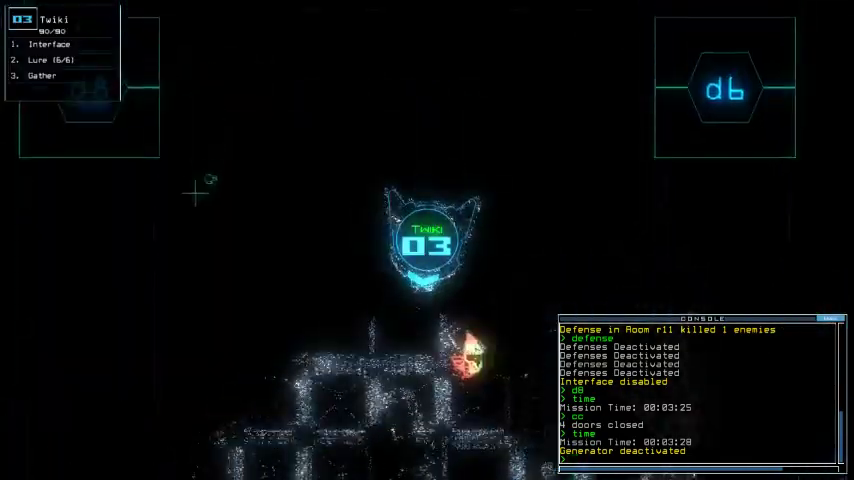
key("Tab")
key("Left")
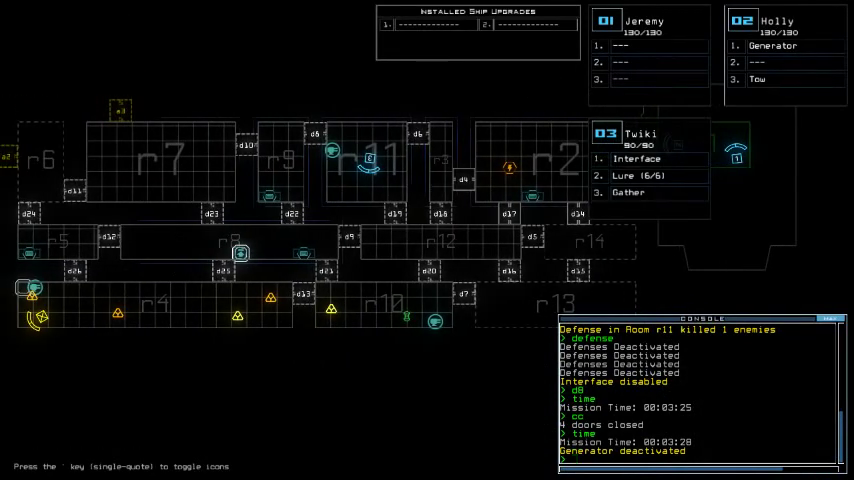
type("e")
key("Return")
key("Right")
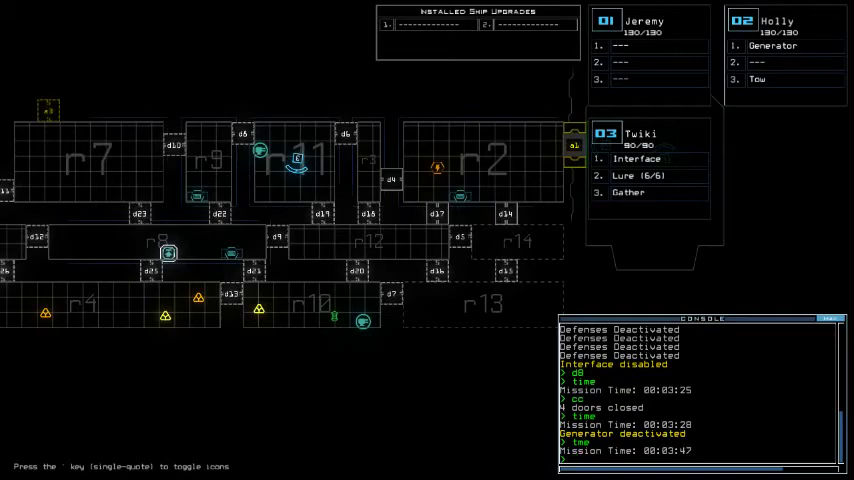
type("time")
key("Return")
type("2")
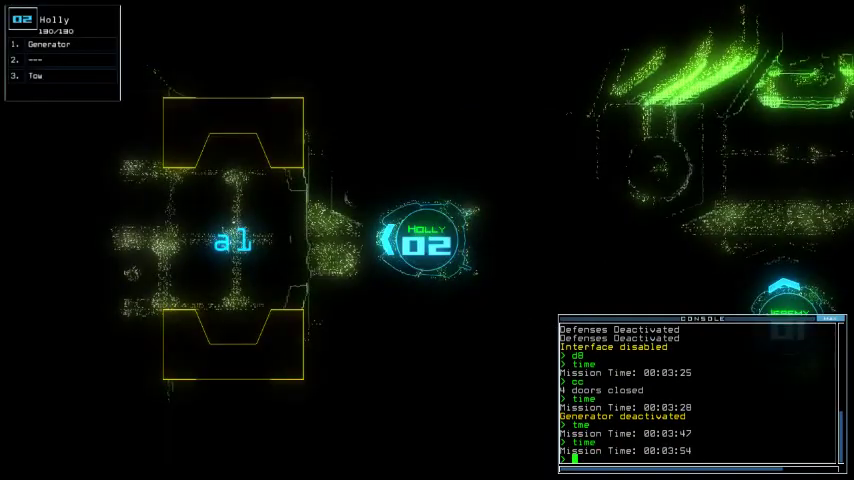
type("ti")
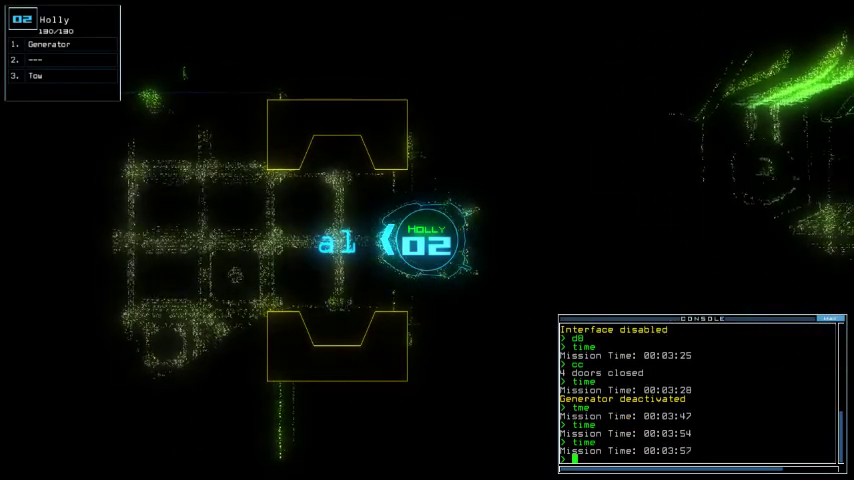
type("3")
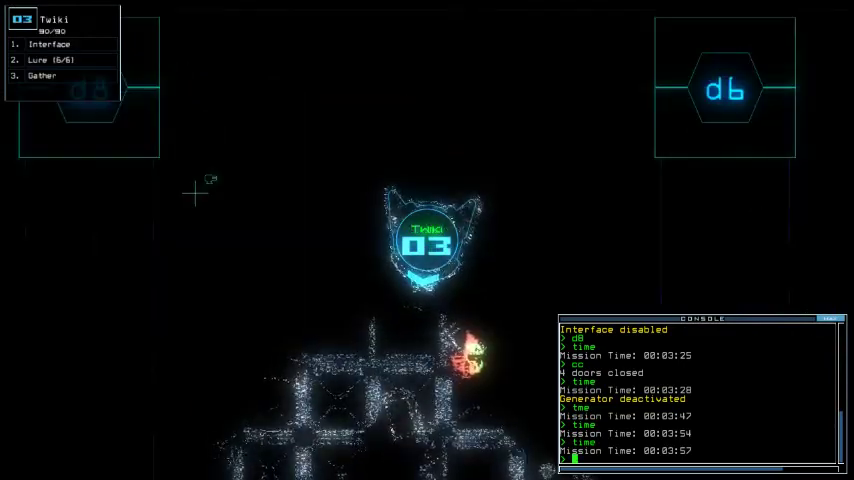
type("2")
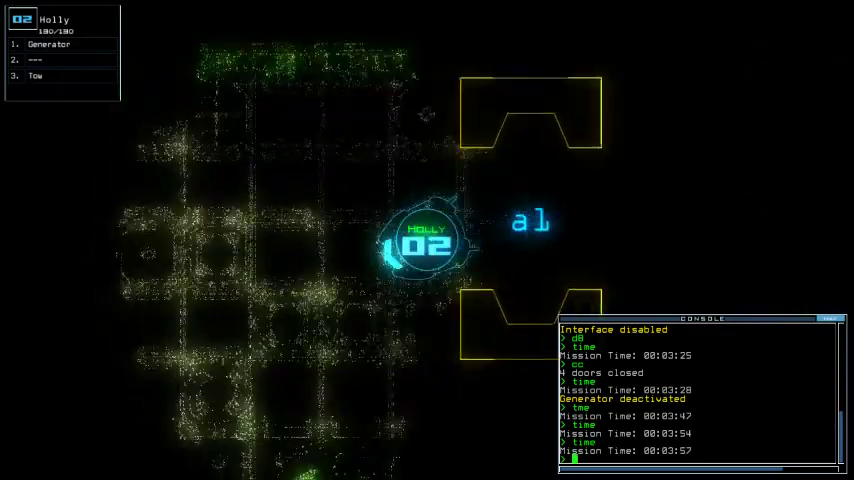
type("g3")
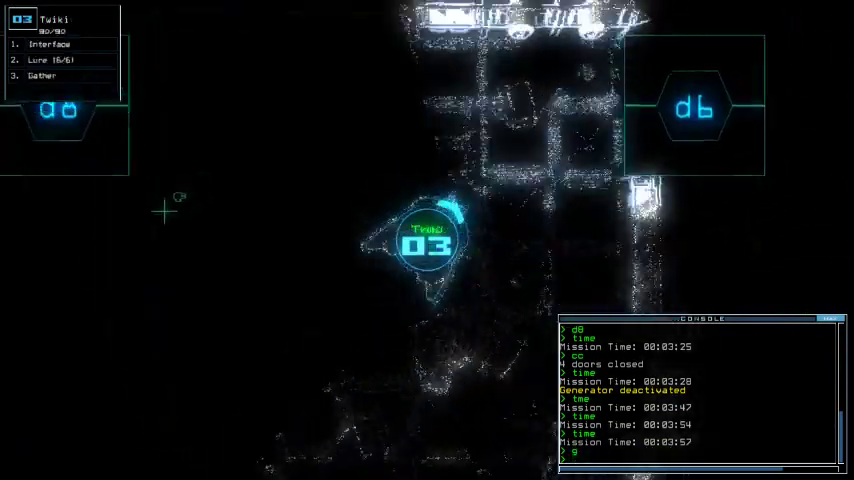
Move drone 03 south past doors d8 and d6 and reactivate the generator.
key("Down")
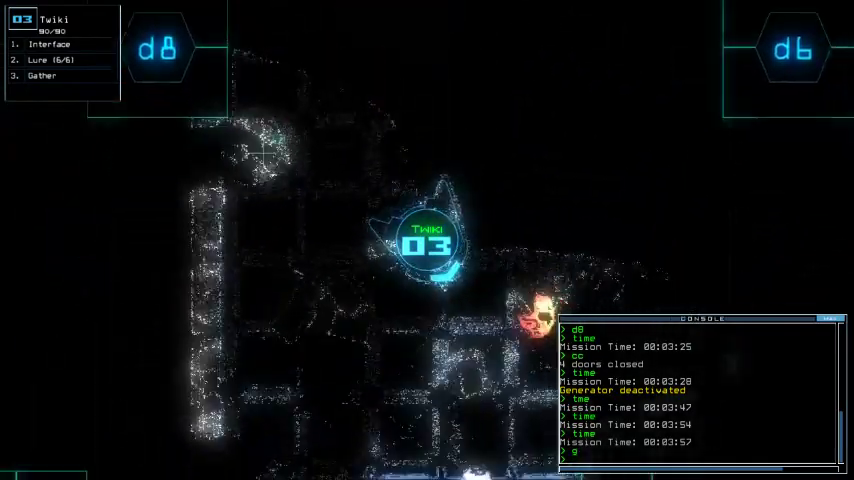
key("Return")
key("2")
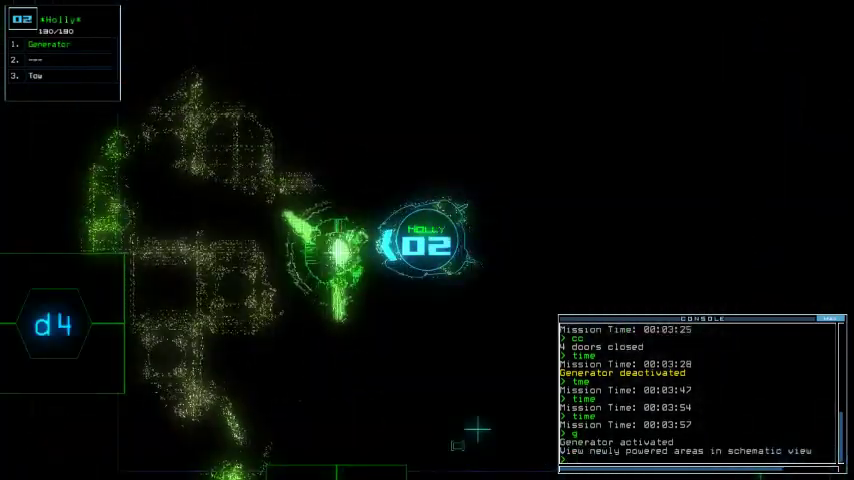
key("3")
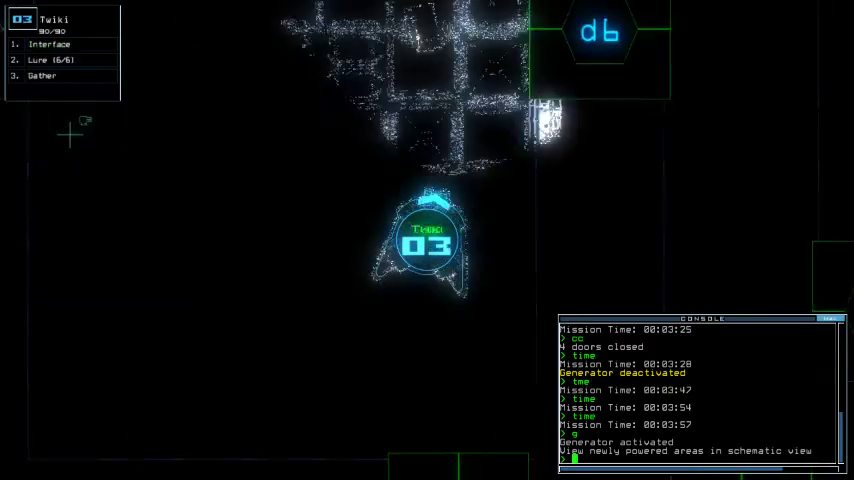
key("Tab")
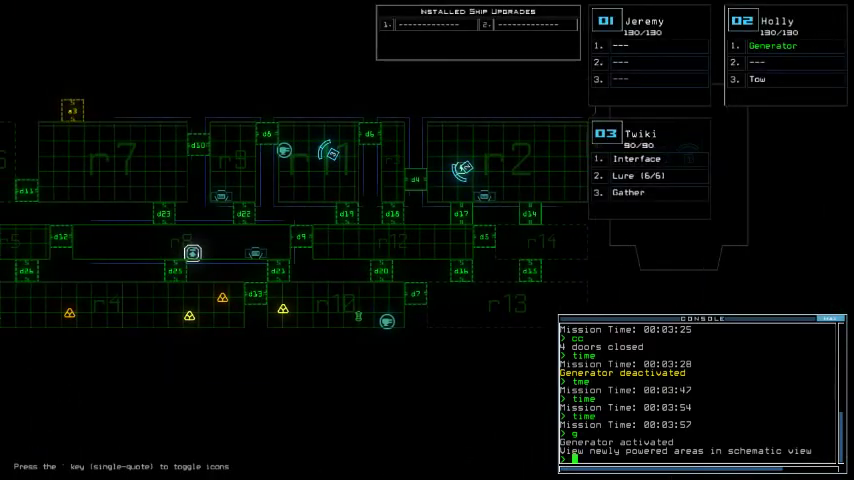
key("Tab")
type("lure")
Drop two lures from drone 03, then send it through door d5 toward door d16.
key("Return")
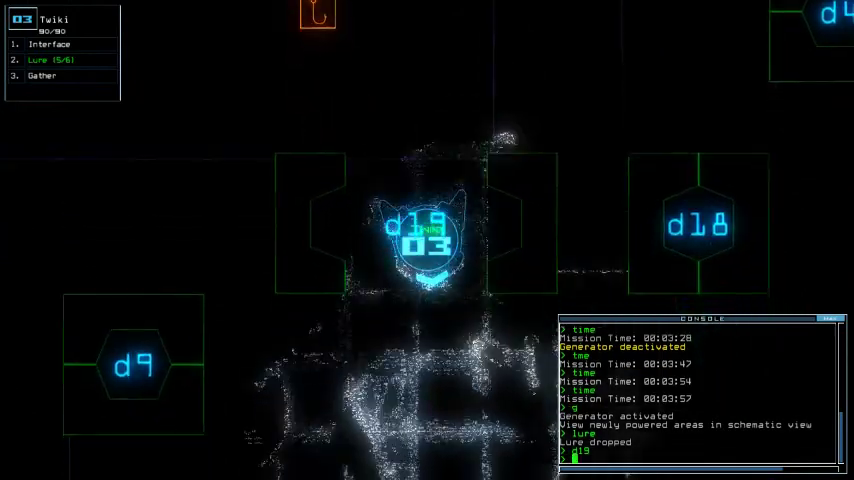
type("lure")
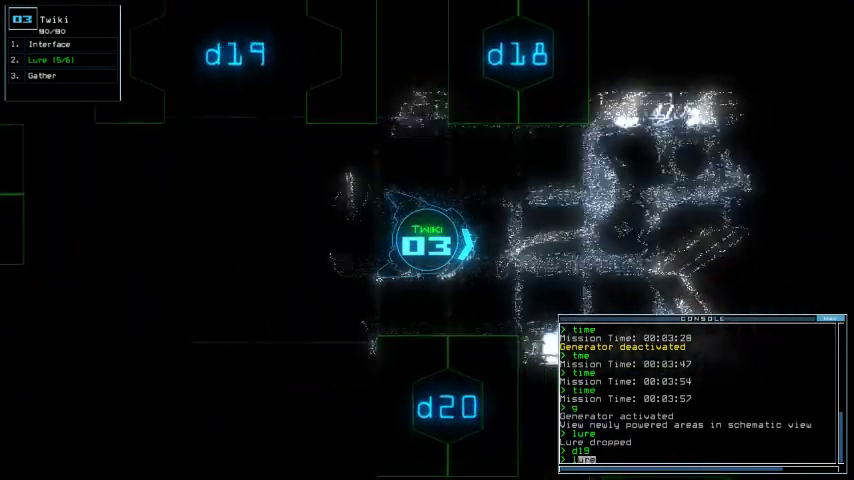
key("Return")
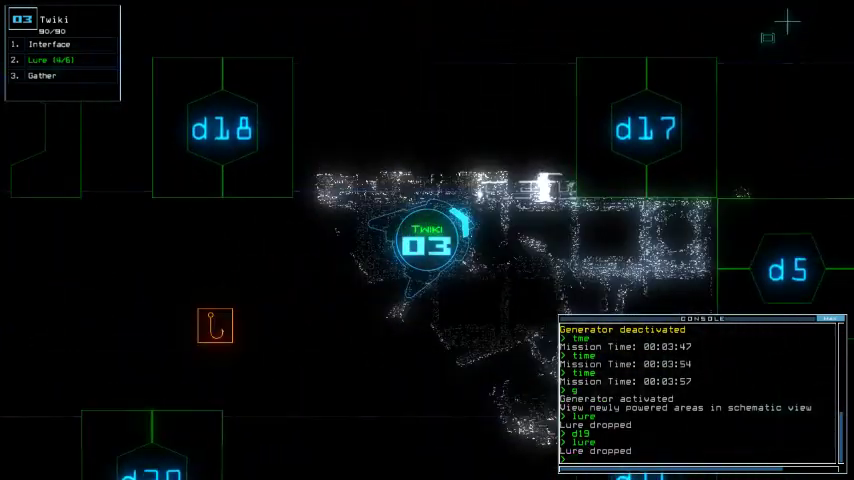
key("Tab")
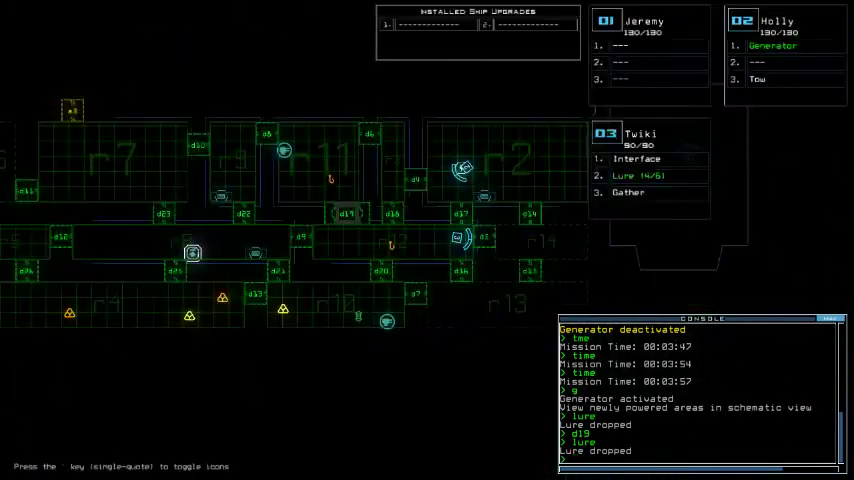
key("Tab")
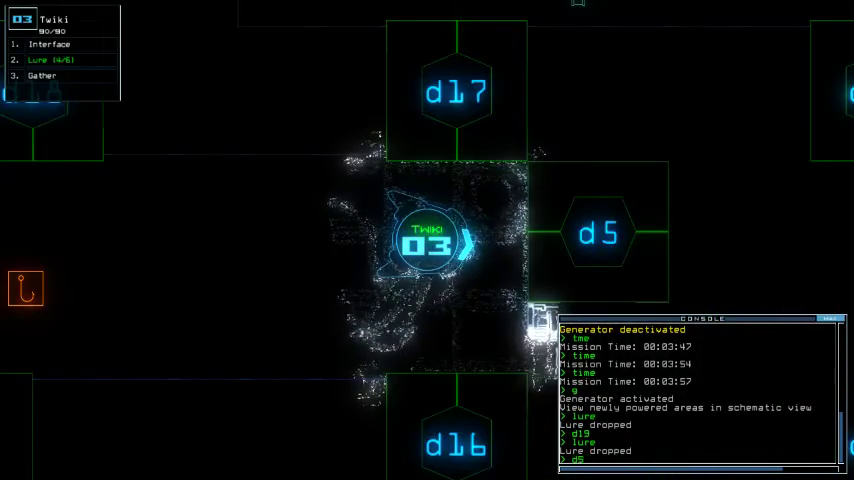
key("Return")
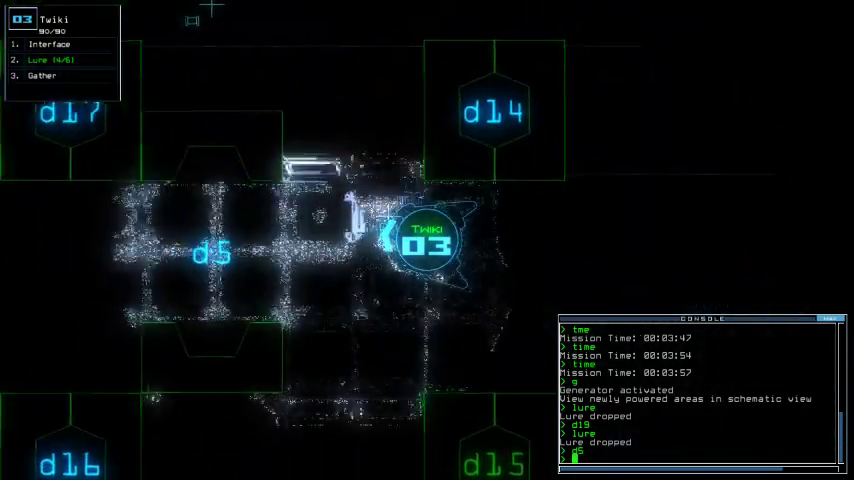
type("d5")
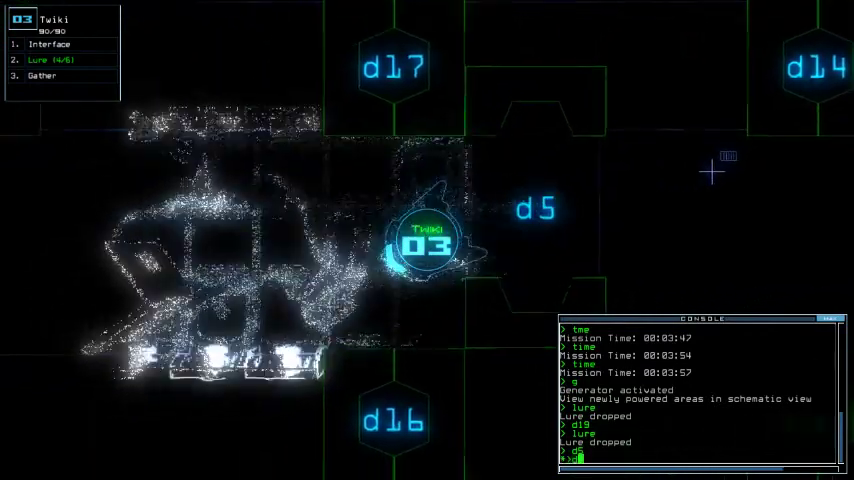
key("Return")
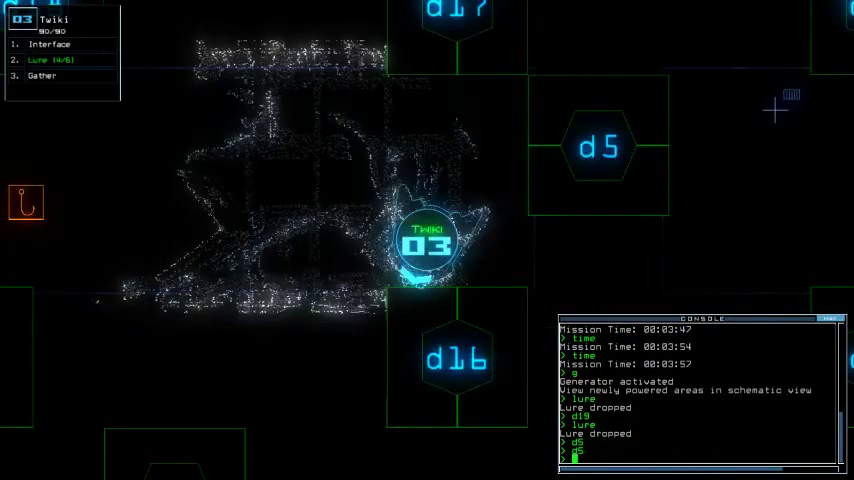
type("d16")
key("Return")
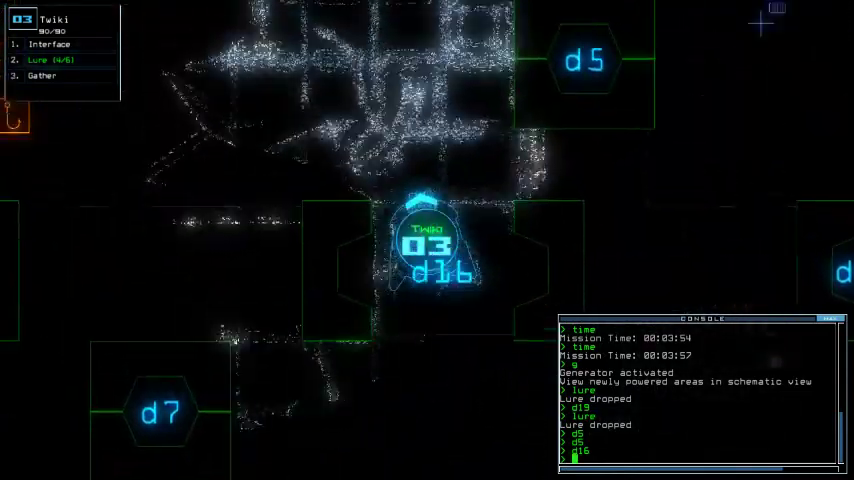
type("co")
Close nearby doors, recover both lures with drone 03 via door d19, and check the mission time (5:06).
key("Return")
key("Tab")
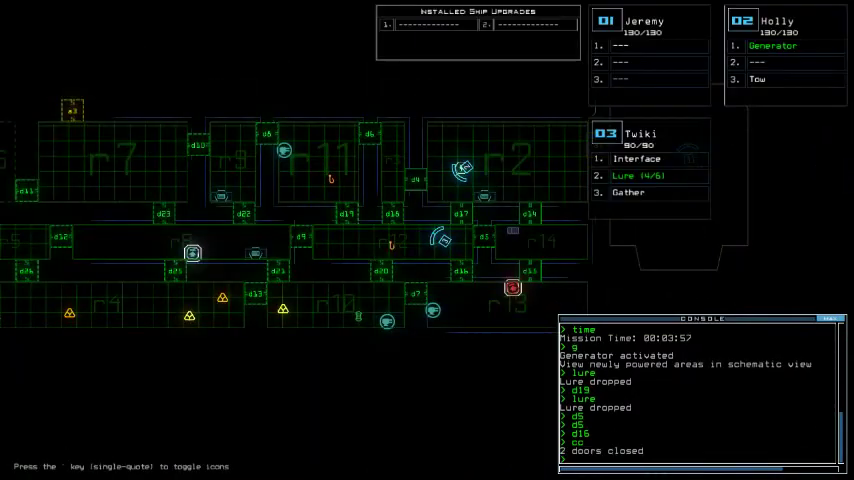
key("Tab")
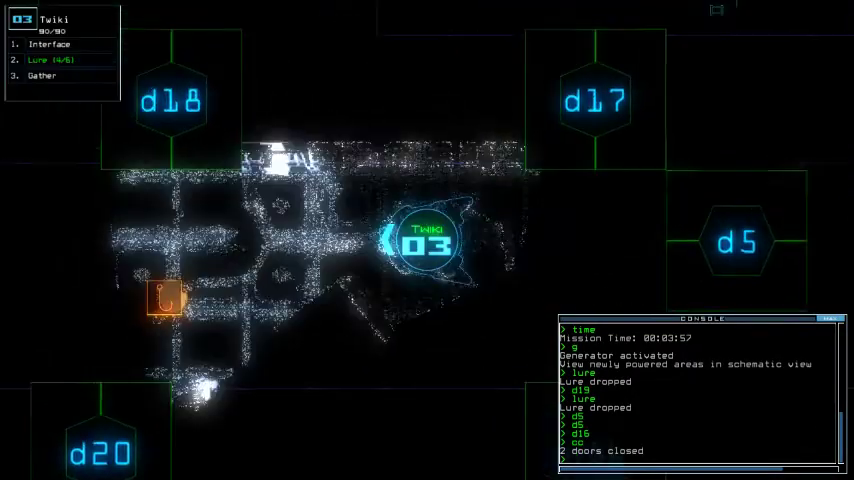
type("pickup")
key("Return")
type("d19")
key("Return")
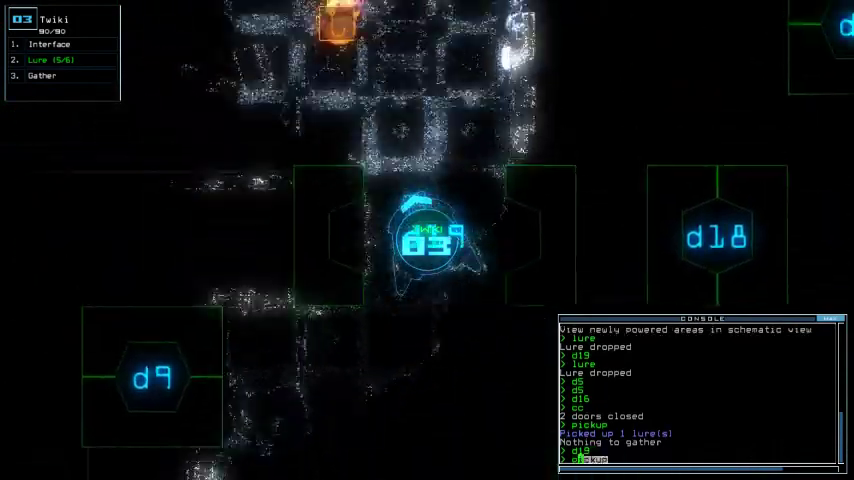
type("pickup")
key("Return")
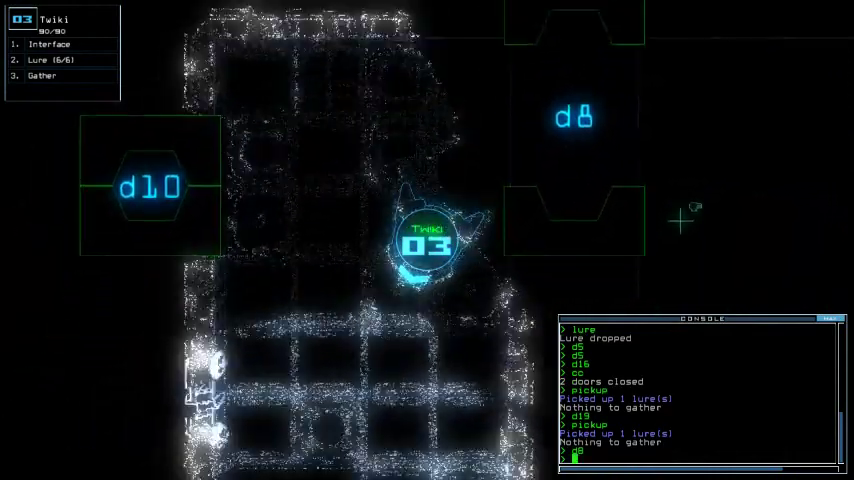
type("i")
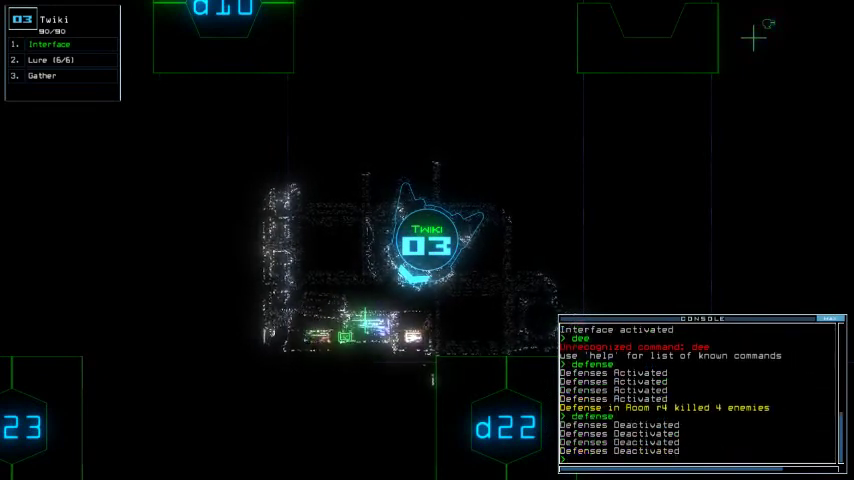
type("time")
key("Return")
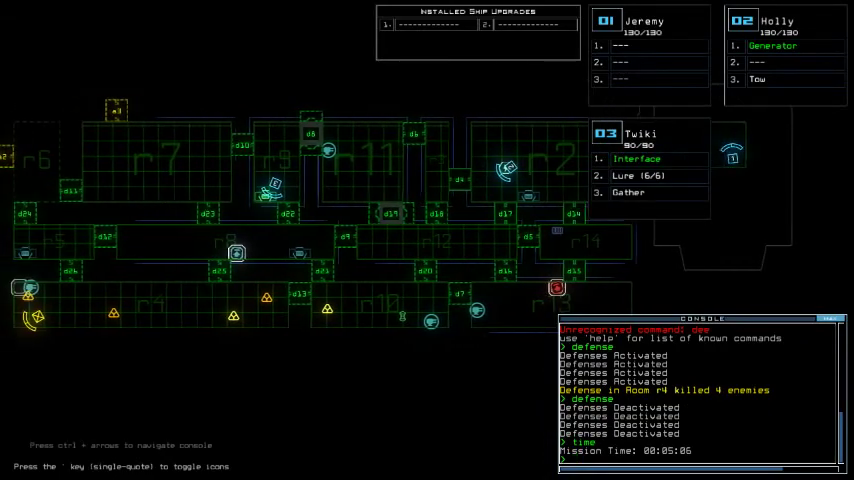
Show the derelict ship's status report and move Twiki past door d8.
key("3")
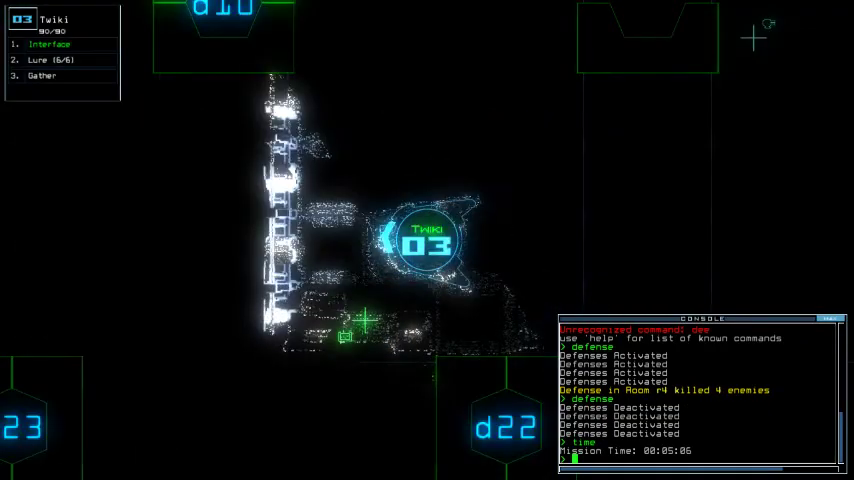
type("status")
key("Return")
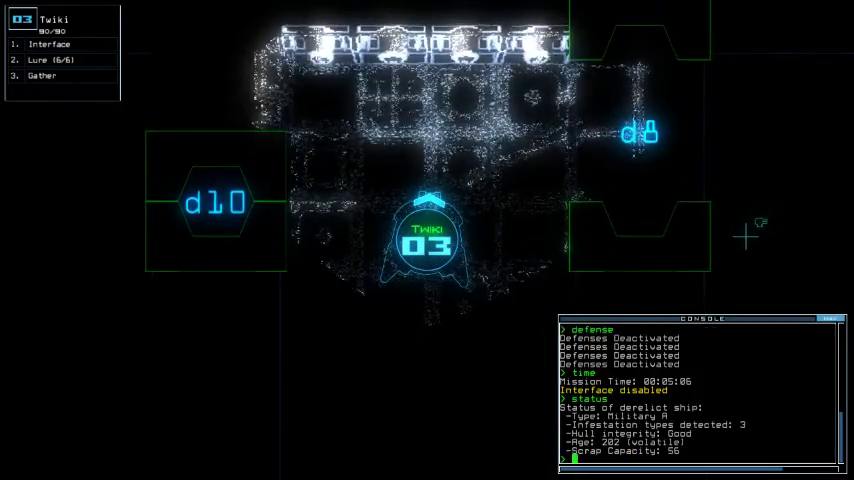
key("Right")
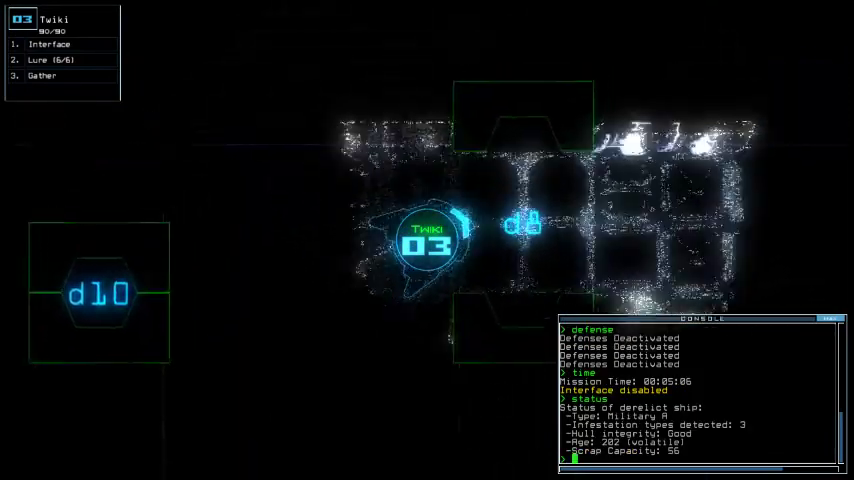
key("Right")
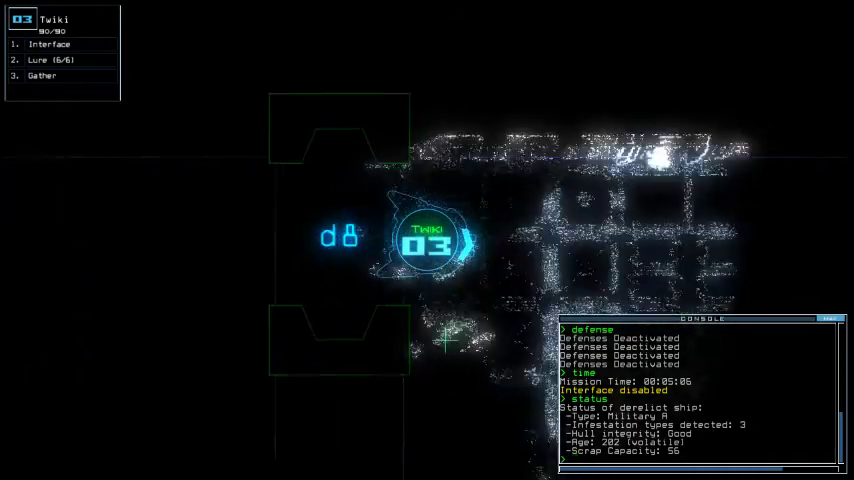
Check the mission time (5:22), steer Twiki toward door d19, and open door d20.
key("Tab")
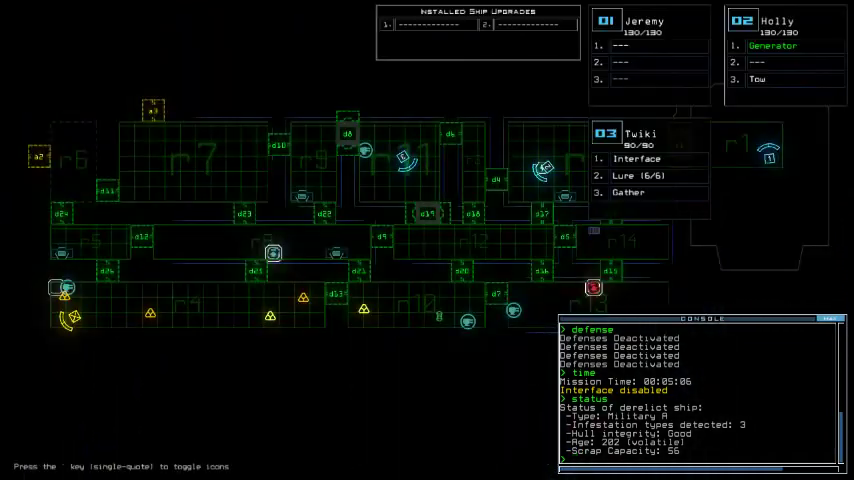
type("me")
key("Return")
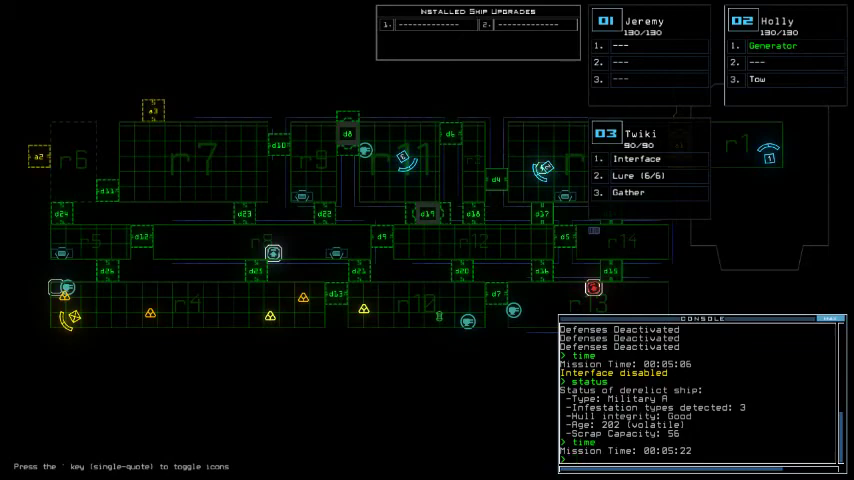
key("Tab")
key("Down")
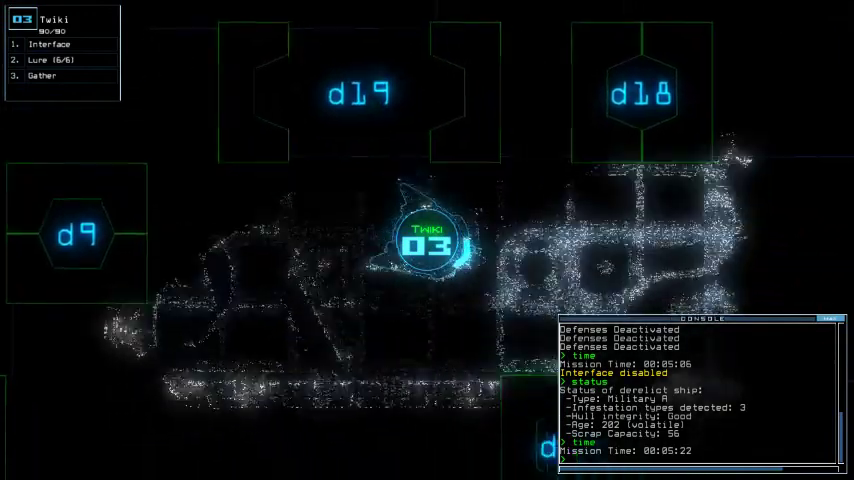
type("d20")
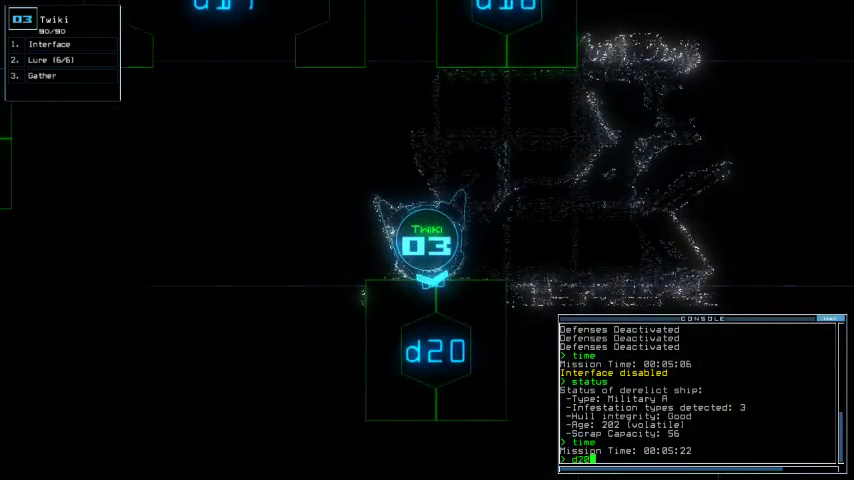
key("Return")
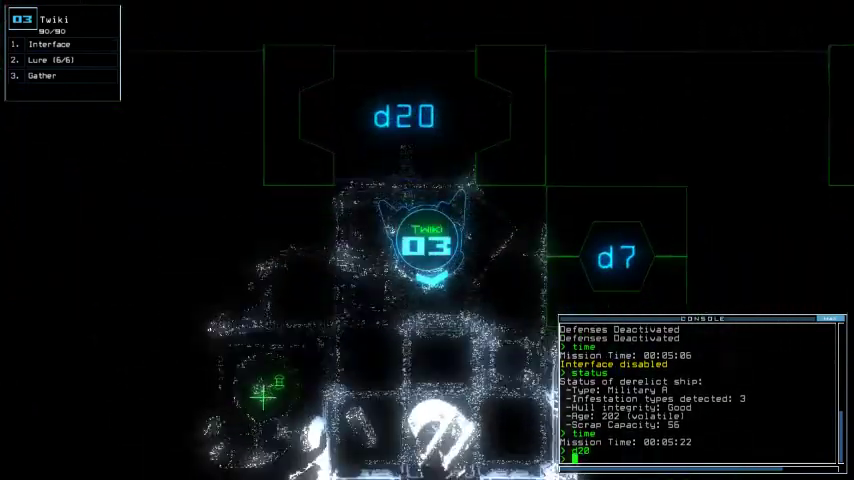
type("g")
Gather fuel with Twiki (none acquired), collect scrap, and switch control to Holly (drone 2).
key("Return")
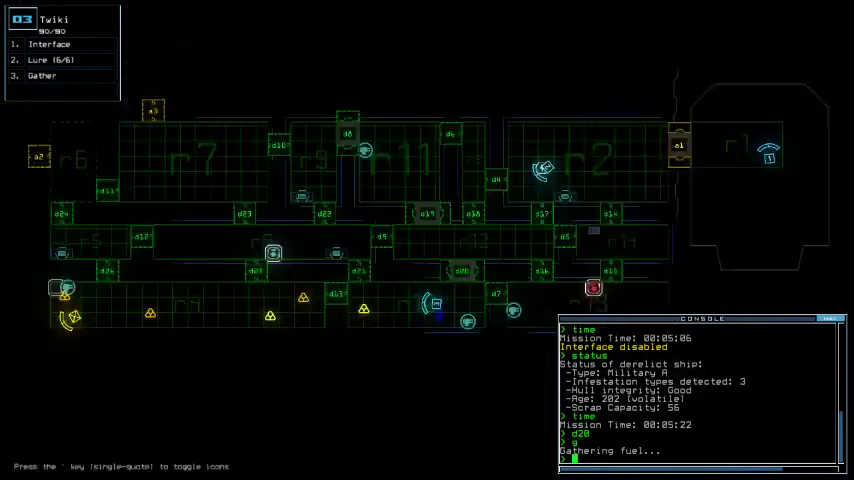
key("Right")
key("Tab")
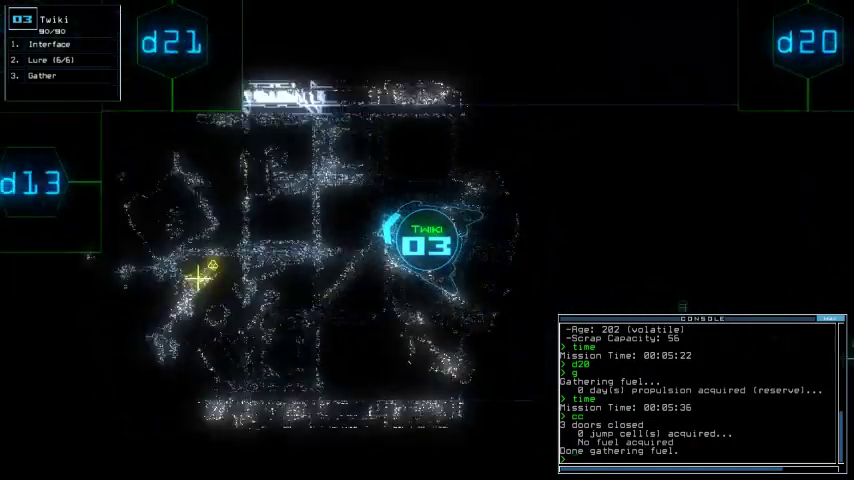
type("g")
key("Return")
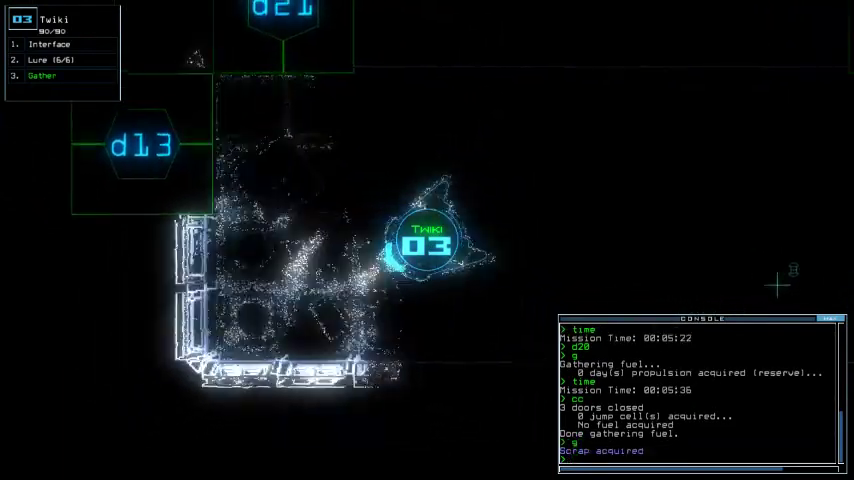
key("Tab")
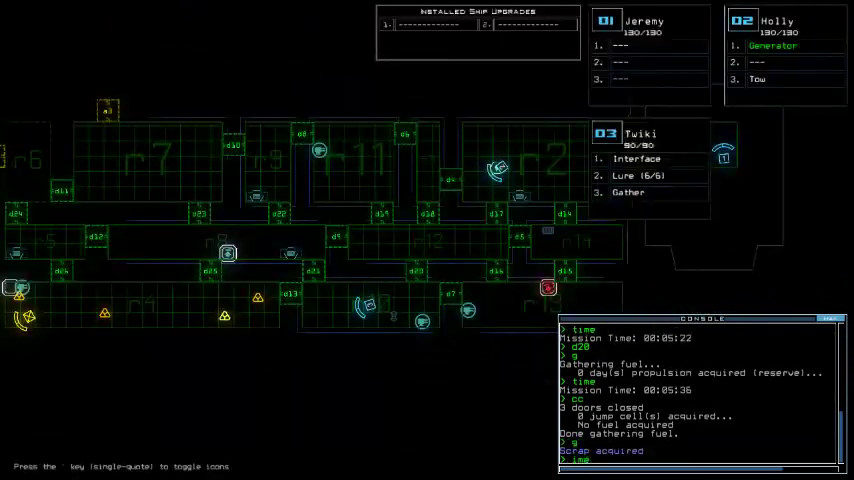
key("2")
Switch off Holly's generator, drive Holly toward airlock a1 and Twiki toward doors d20 and d7.
key("Tab")
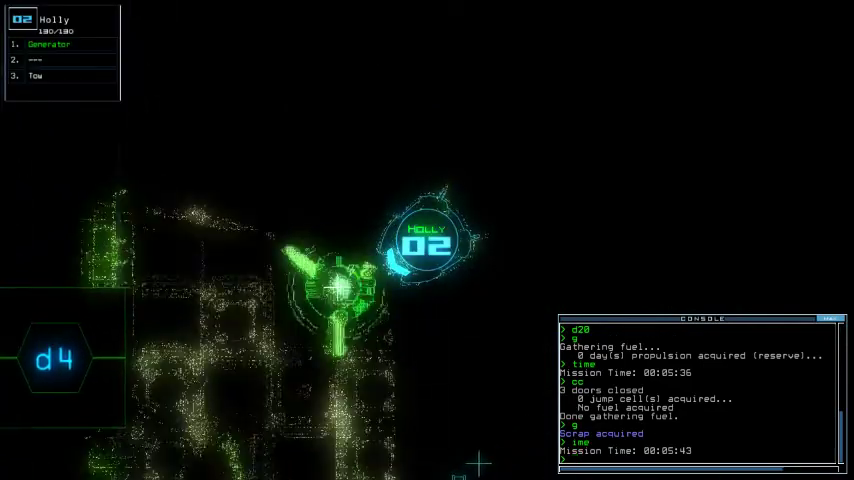
key("1")
key("Right")
key("Right")
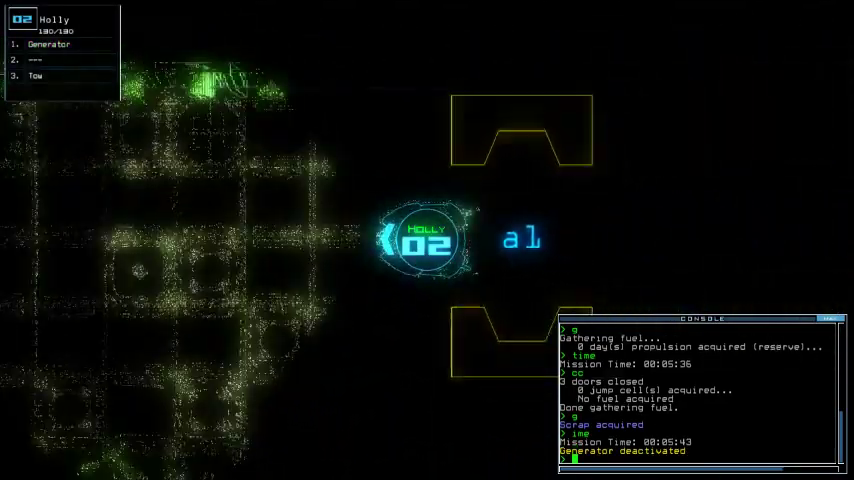
key("Right")
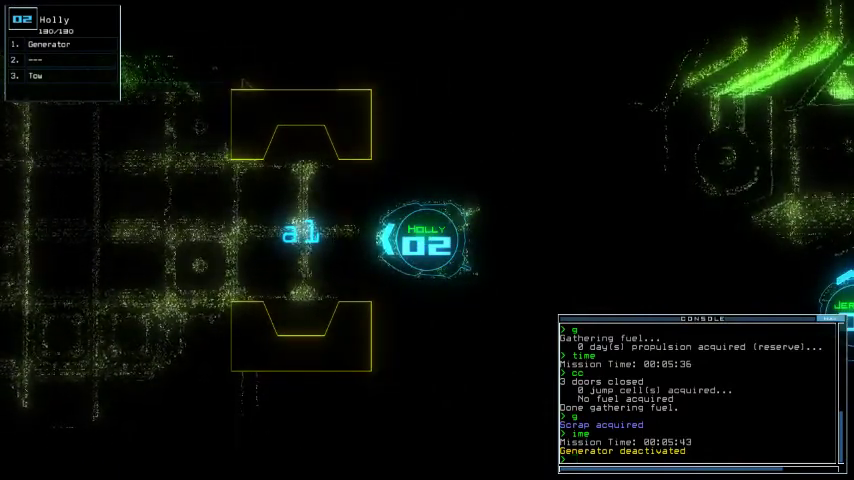
key("3")
type("time")
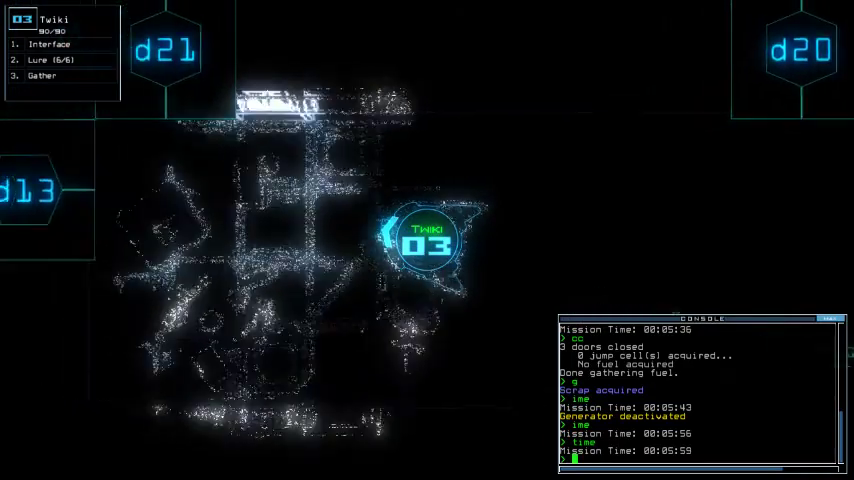
key("Right")
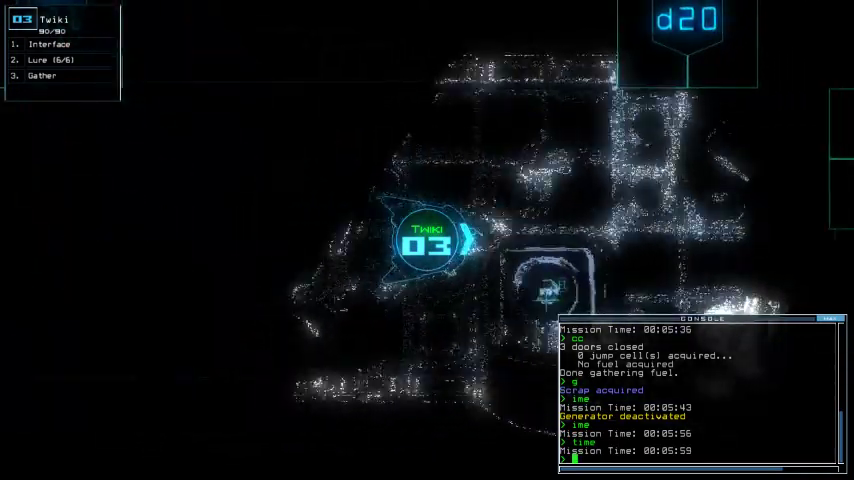
key("Up")
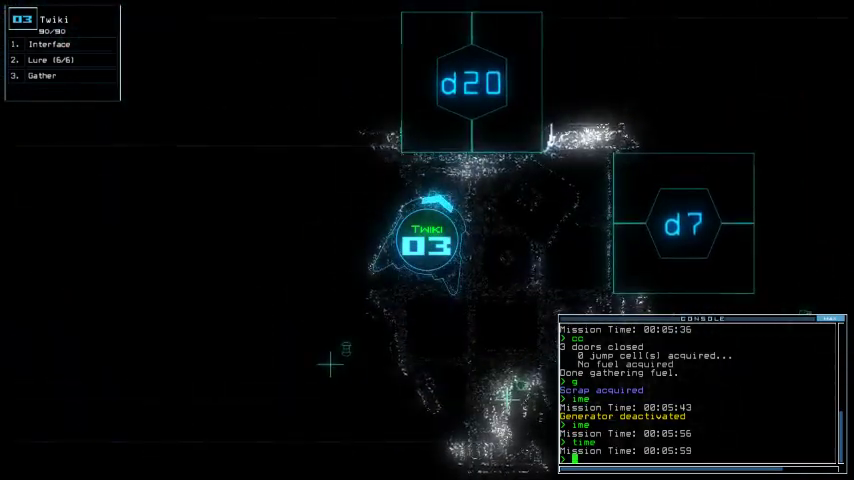
Drive Holly back to the generator and switch it on, revealing the newly powered areas.
key("2")
key("Left")
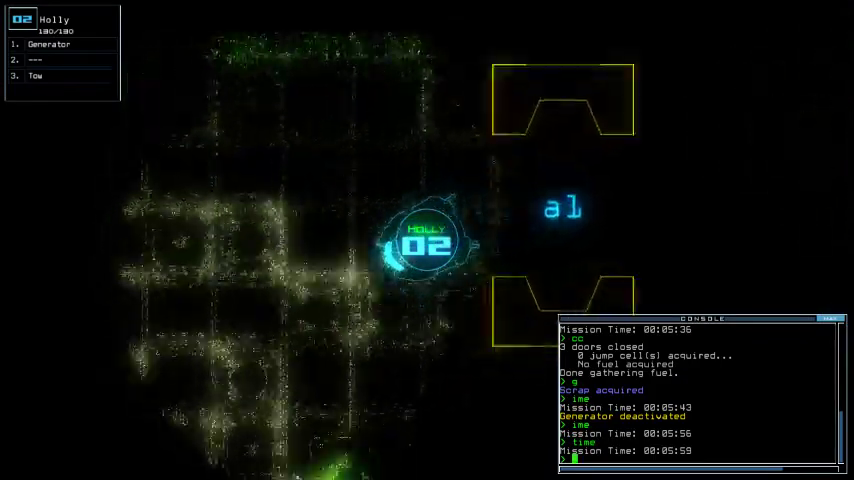
key("Up")
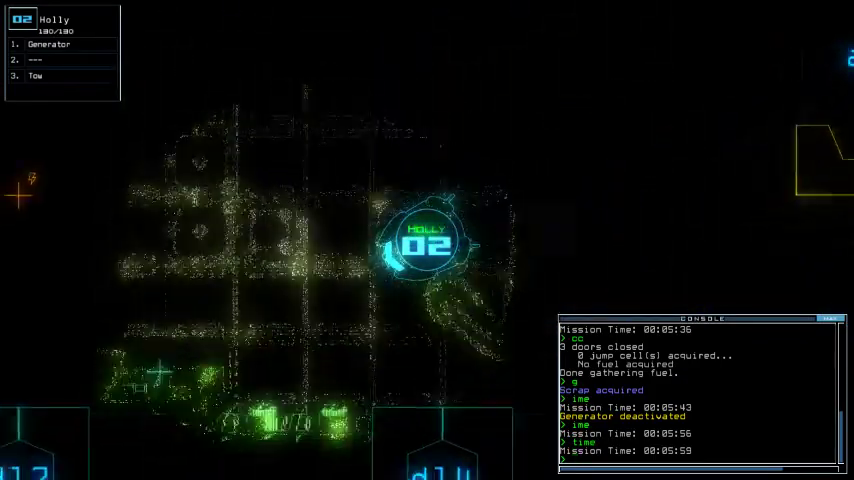
key("Left")
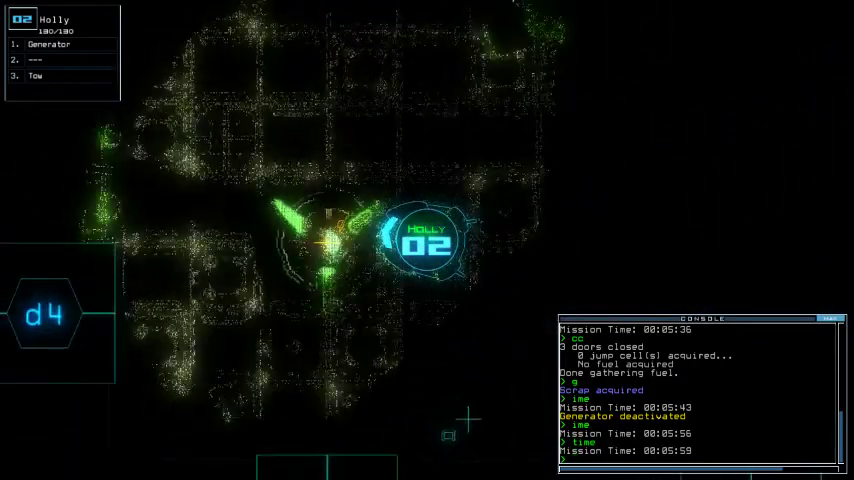
type("g")
key("Return")
key("Tab")
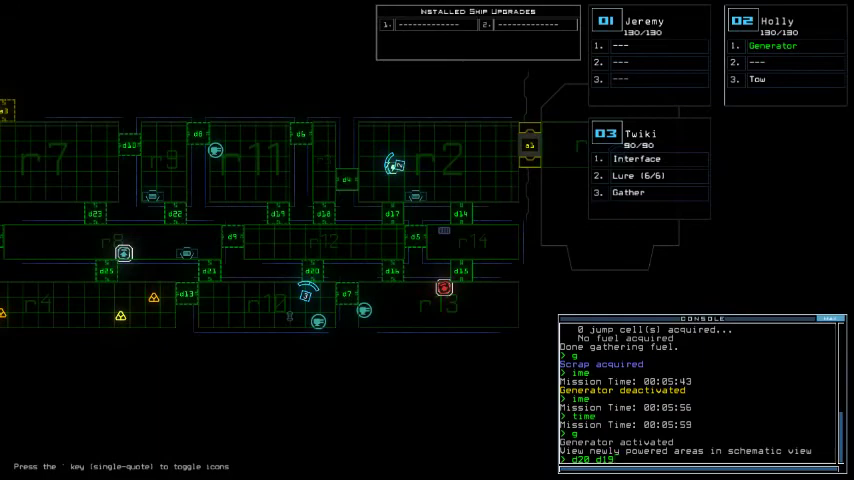
type("d8")
Open doors d20, d19, d8 and d5 for Twiki, then close the open doors.
key("Return")
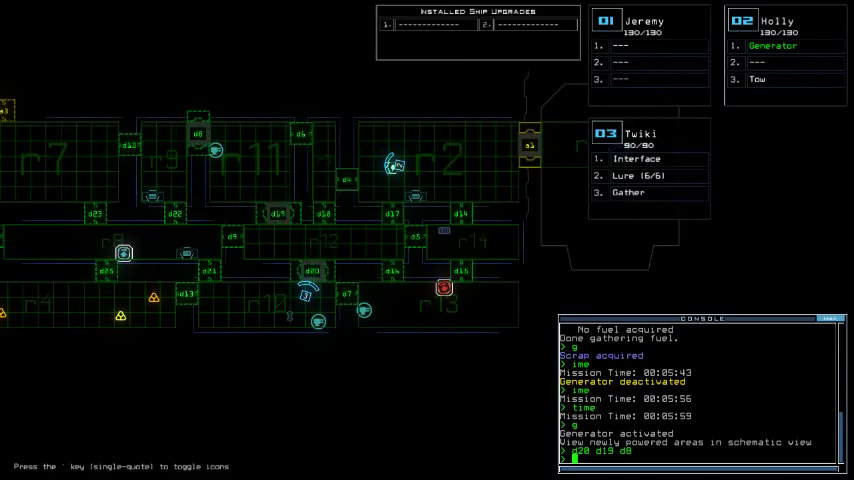
key("Tab")
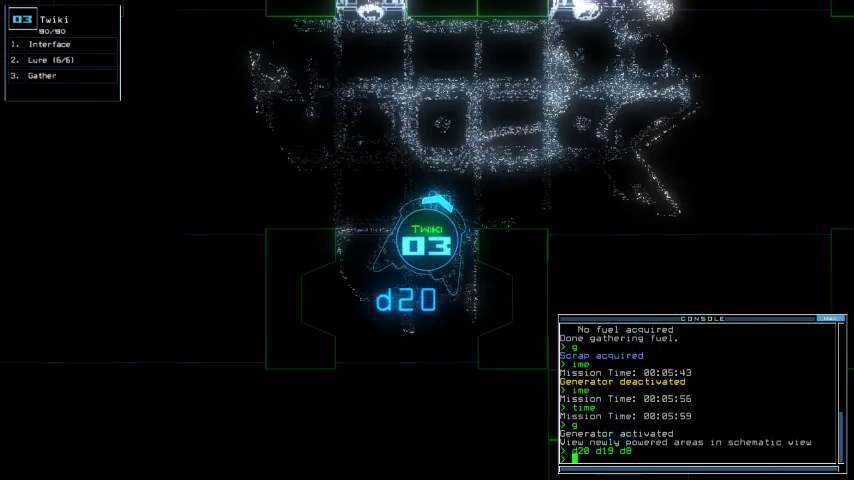
key("Tab")
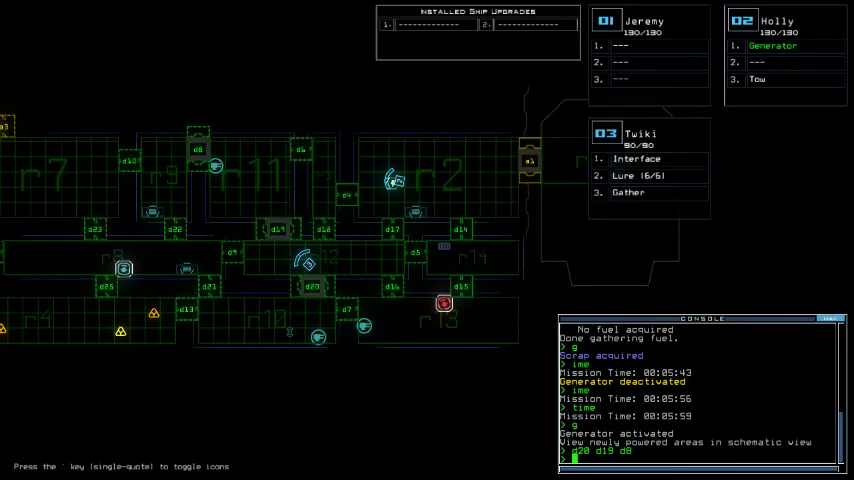
key("Tab")
type("d5")
key("Return")
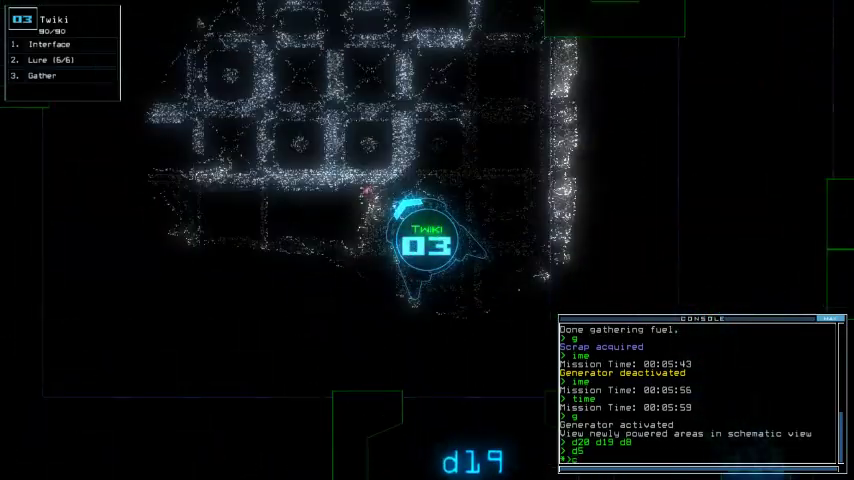
type("c")
key("Return")
key("Tab")
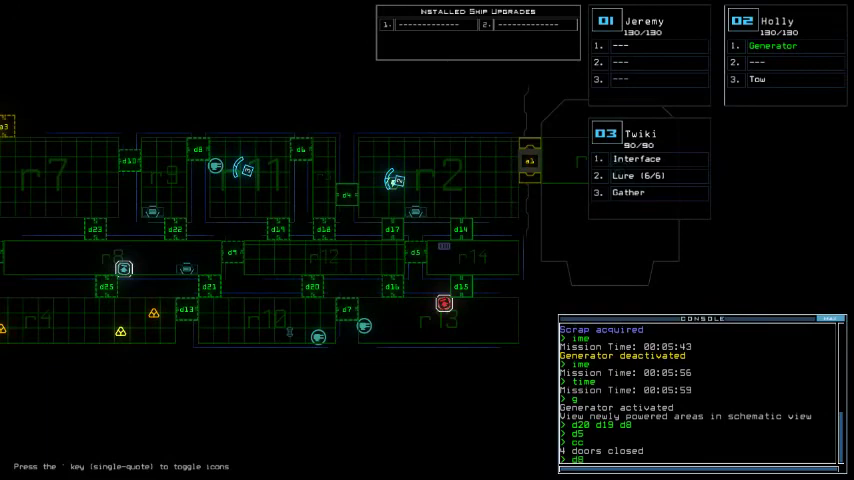
Open door d8, then turn the ship defenses on and back off.
key("Tab")
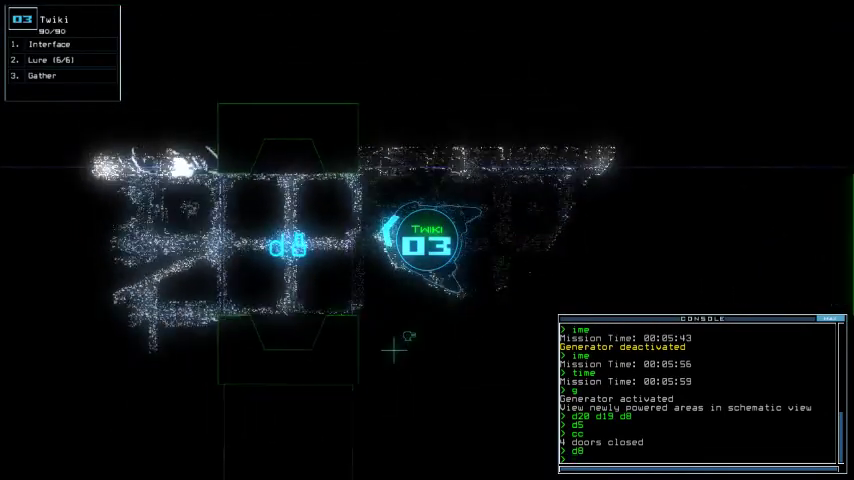
key("Return")
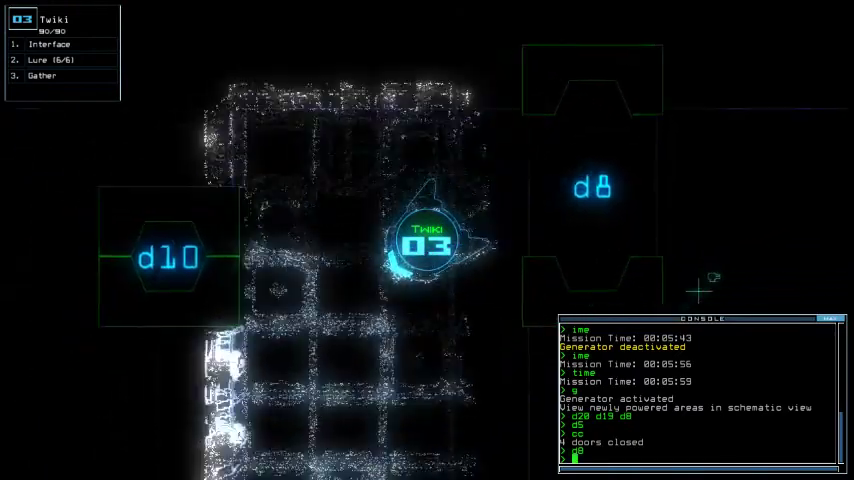
key("Tab")
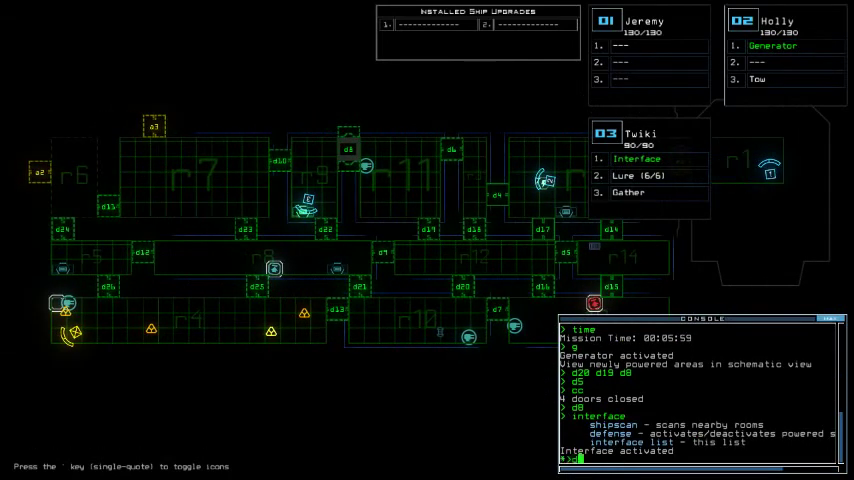
key("Return")
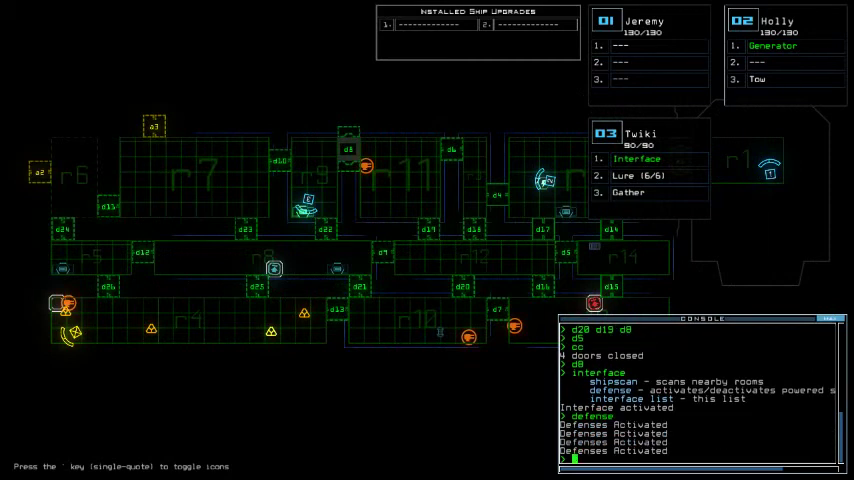
type("defe")
key("Return")
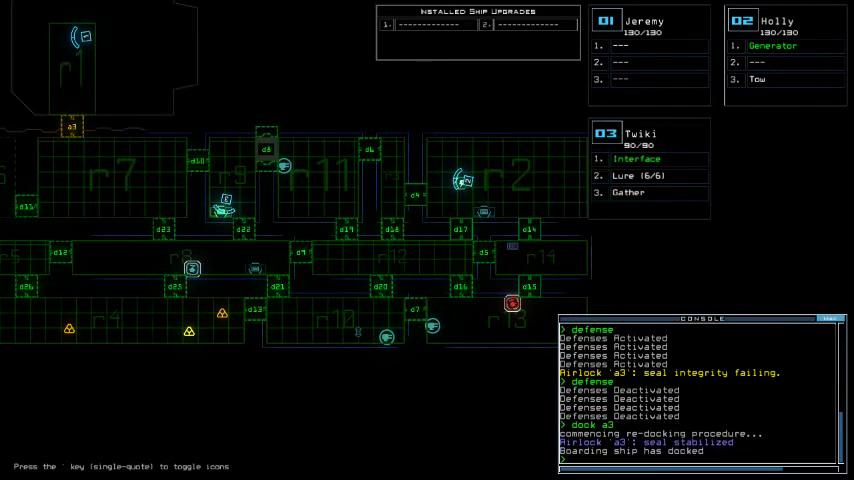
type("time")
Check the mission time (7:04), re-dock at airlock a1, and close the two open doors.
key("Return")
key("Left")
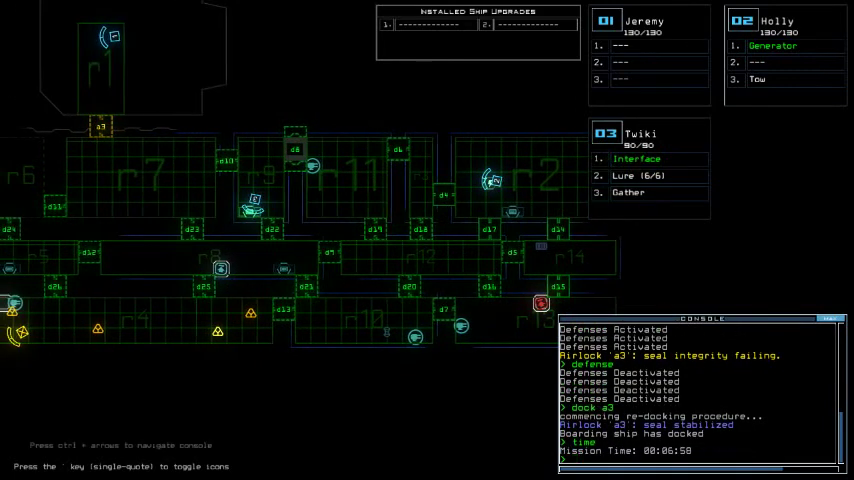
key("Right")
type("a")
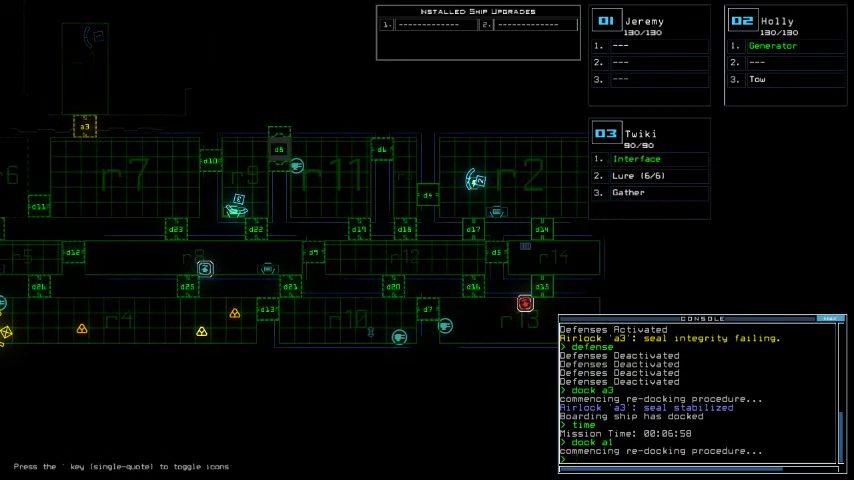
key("Return")
type("d22")
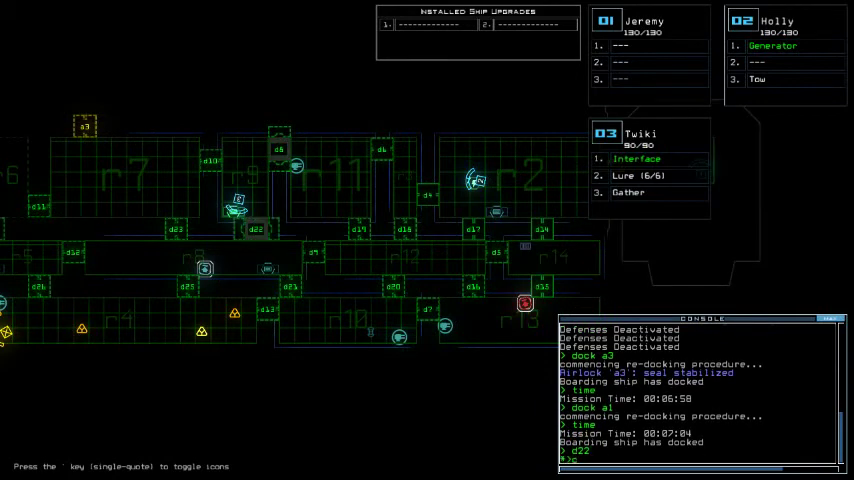
type("c")
key("Return")
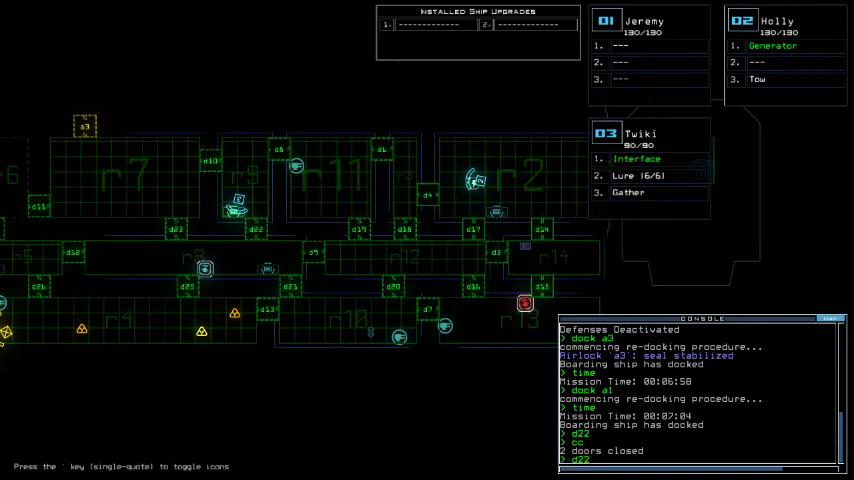
Open door d22, steer Twiki through the room, and check the mission time.
key("Right")
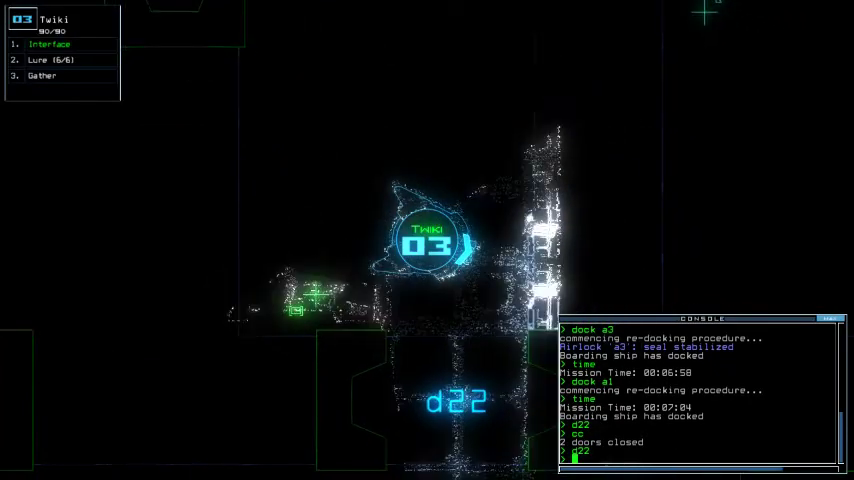
key("Return")
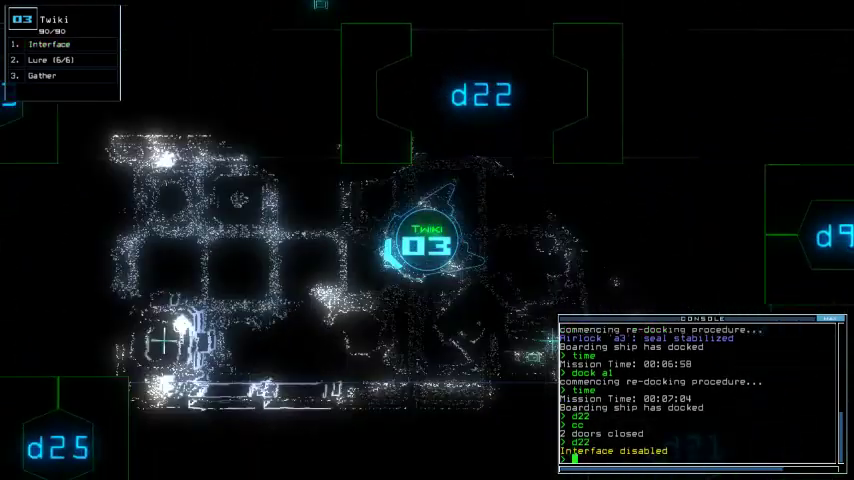
key("Left")
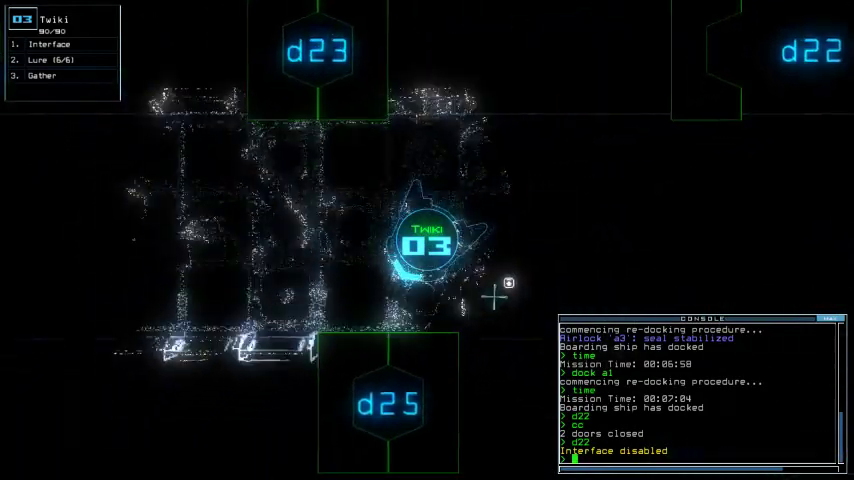
key("Tab")
key("Return")
key("Tab")
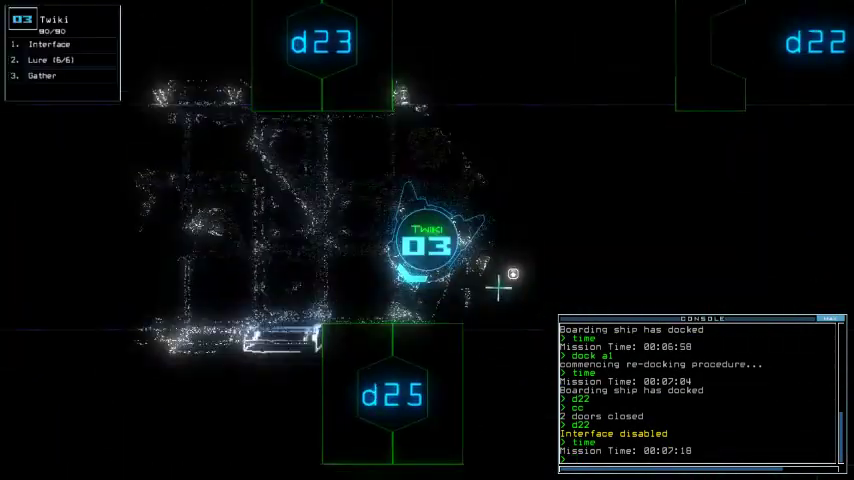
type("lure")
Drop a lure, send Twiki through door d25, and gather two pieces of scrap.
key("Return")
type("d25")
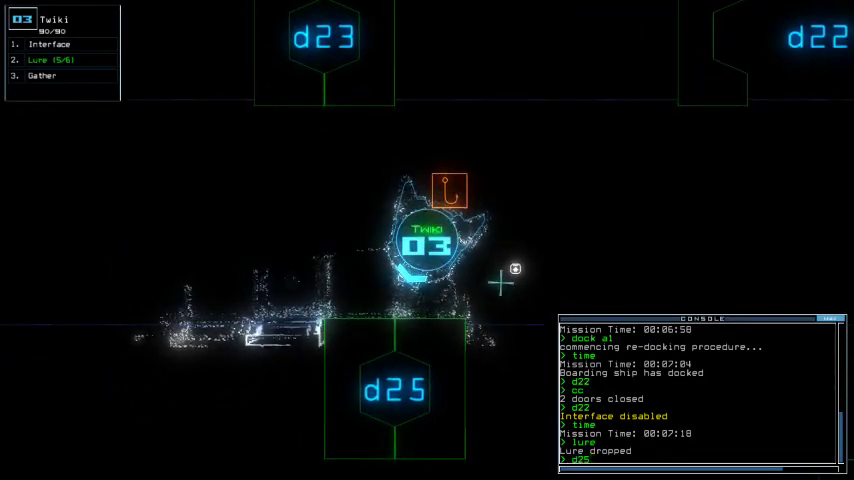
key("Return")
key("Down")
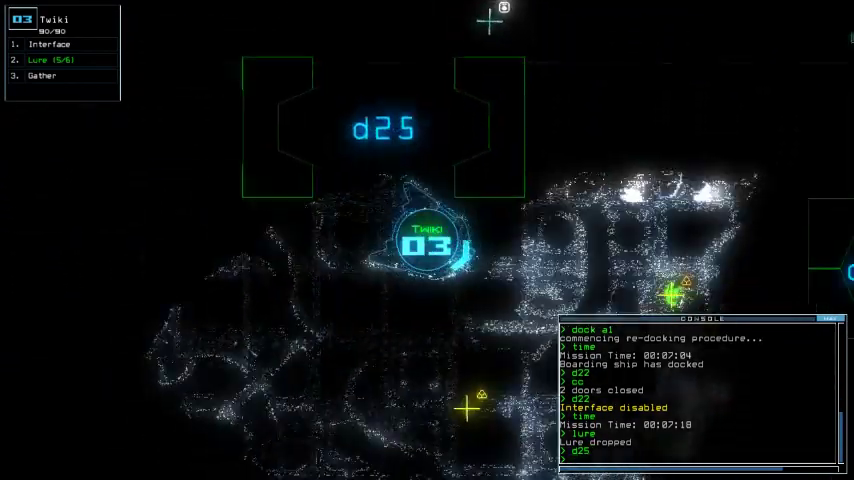
type("g")
key("Return")
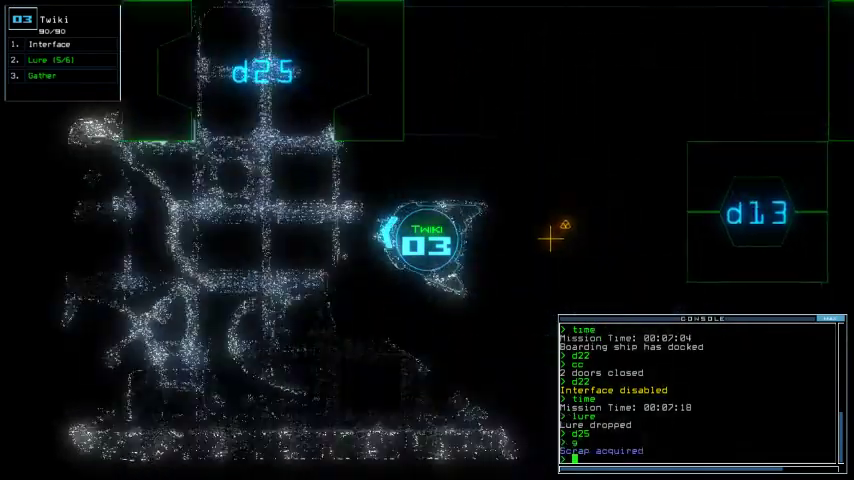
type("g")
key("Return")
key("2")
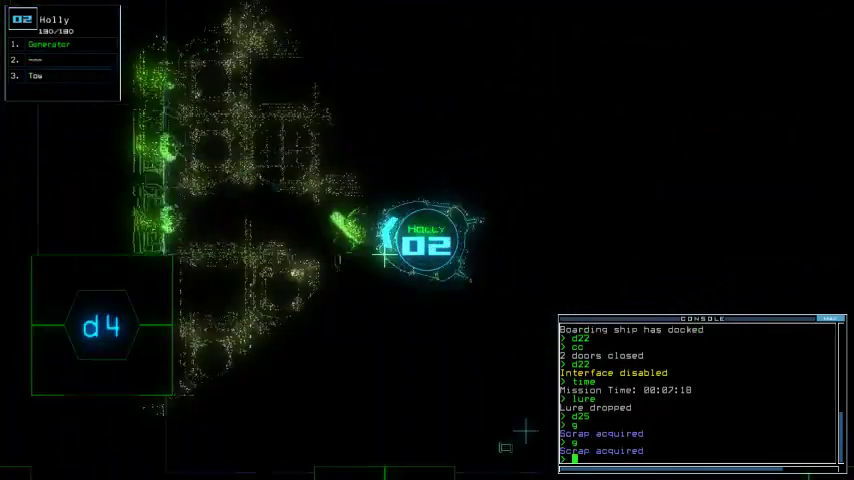
key("Escape")
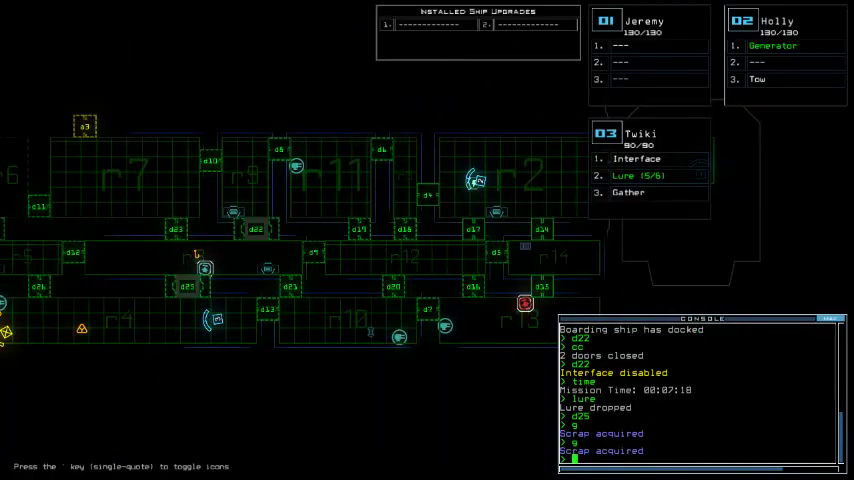
Open airlock a1, move Holly across the room, and switch the generator back on.
key("shift+Right")
key("Return")
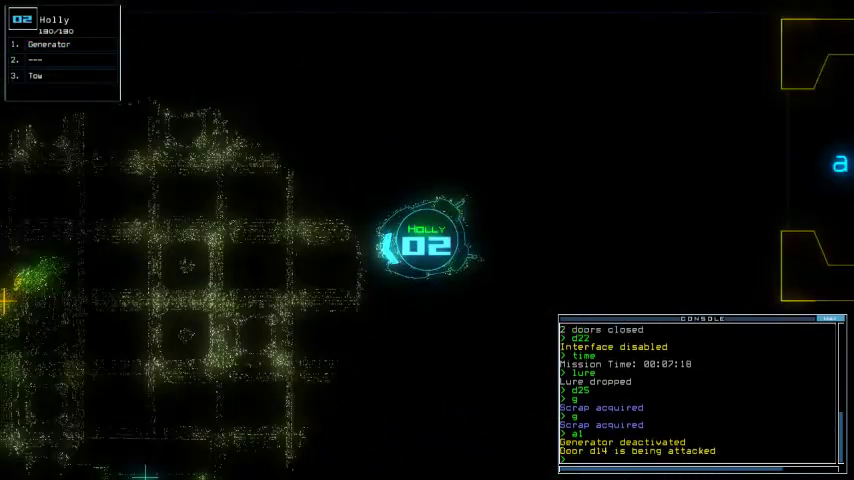
key("Left")
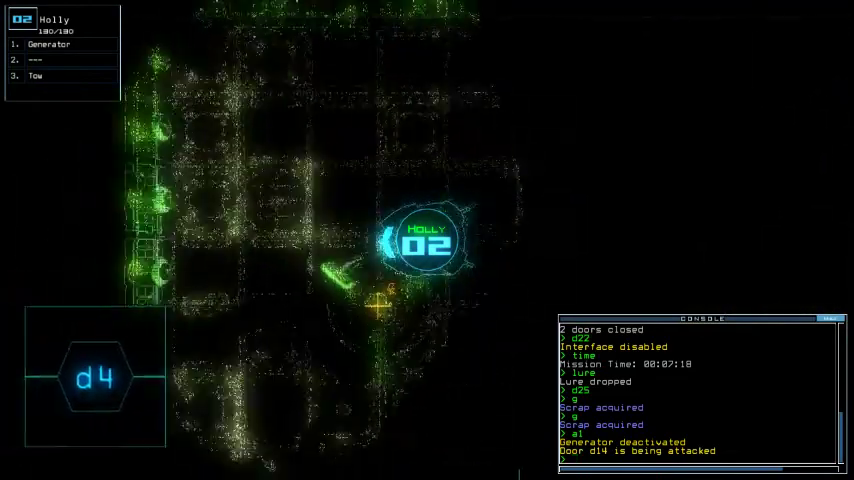
type("g")
key("Return")
key("Tab")
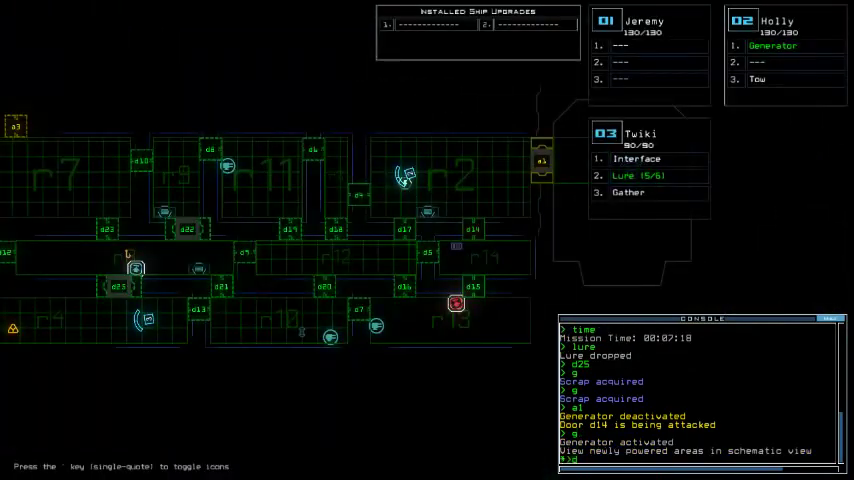
key("Tab")
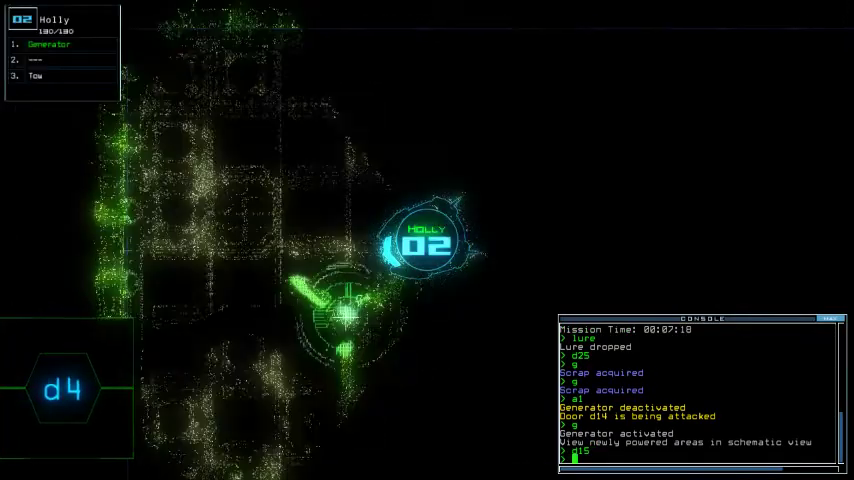
Open door d15, check the time, move Holly through airlock a1, and re-dock at a3.
key("Return")
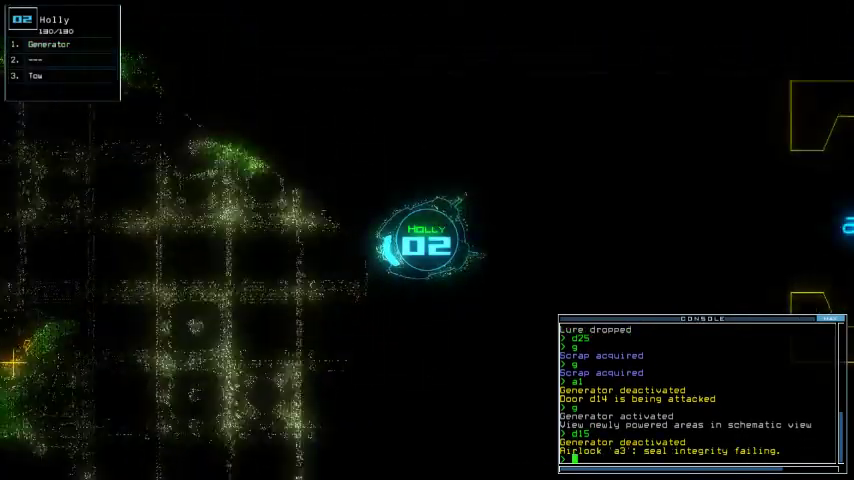
type("ti")
key("Return")
key("Right")
key("Tab")
type("3")
key("Return")
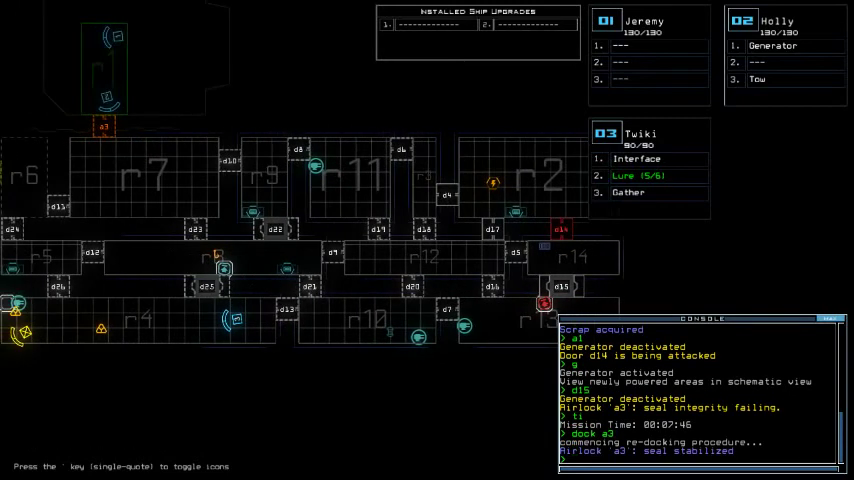
type(" time")
Check the mission time, revealing the asteroid warning, and gather the orange item with Twiki.
key("Return")
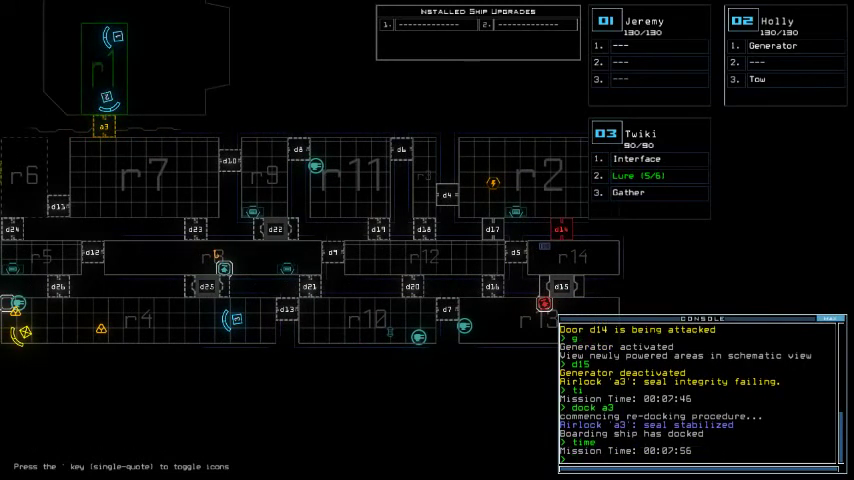
key("Tab")
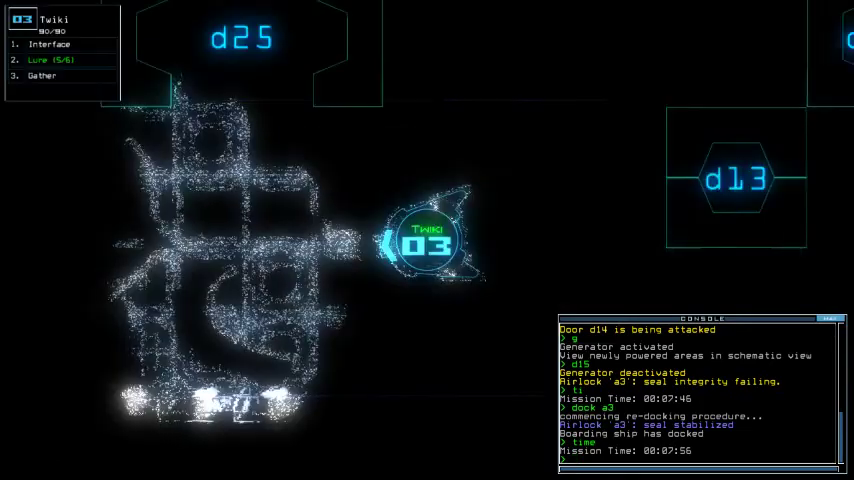
key("Left")
key("Left")
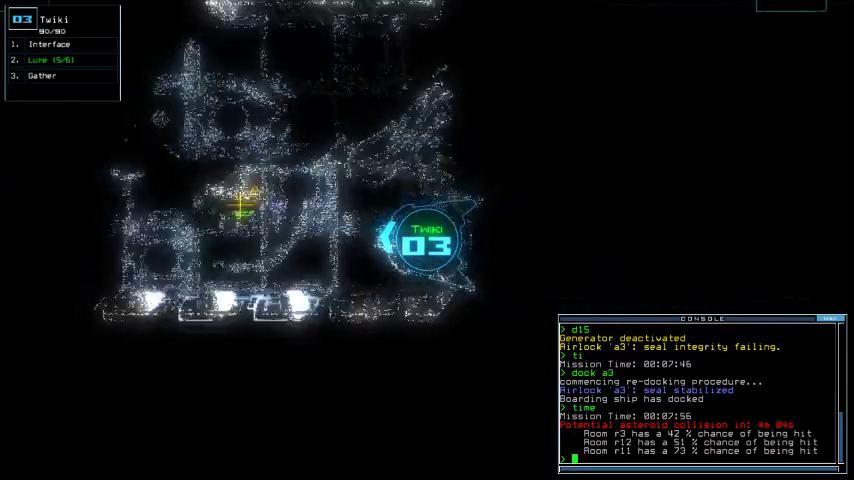
type("g")
key("Return")
key("Left")
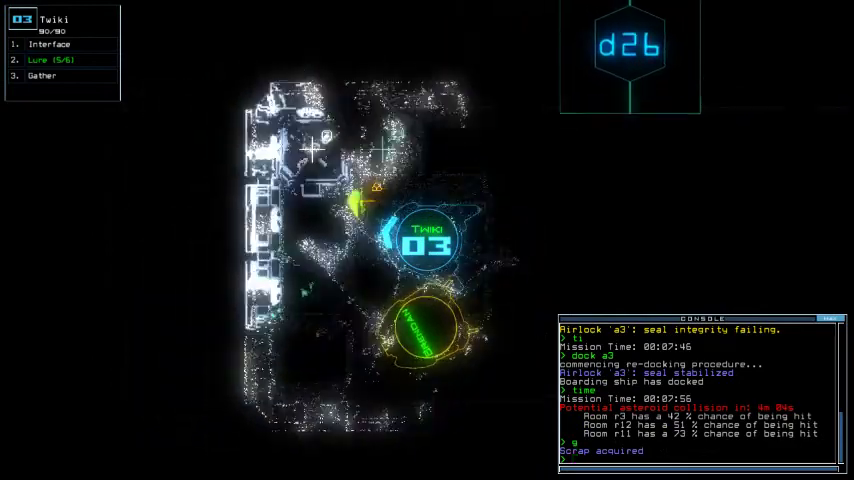
type("g")
Gather another piece of scrap, run and dismiss the module swap, and move Twiki on.
key("Return")
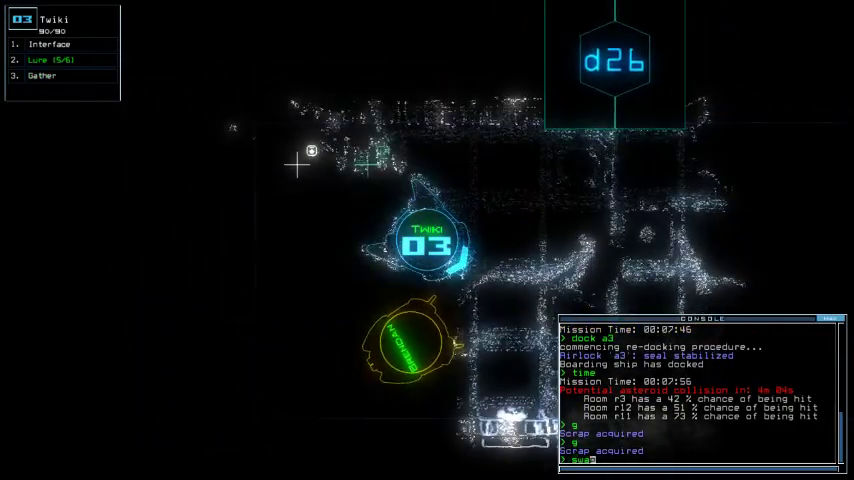
type("swap")
key("Return")
key("Escape")
key("Right")
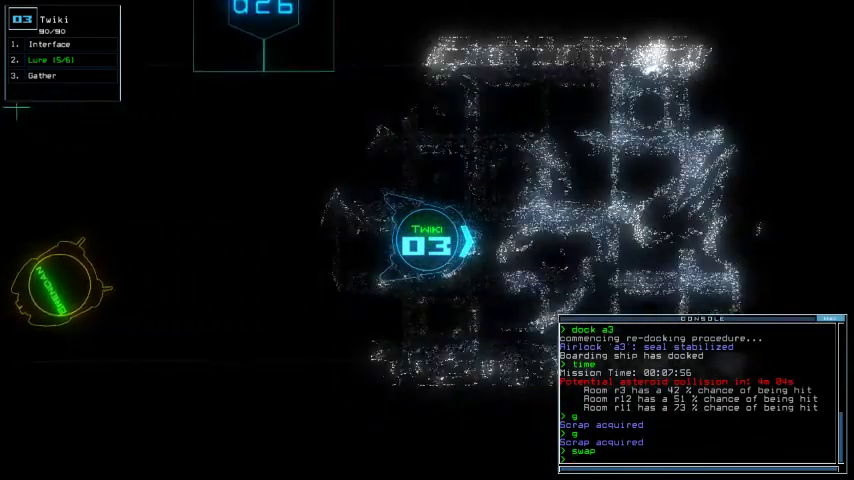
key("Tab")
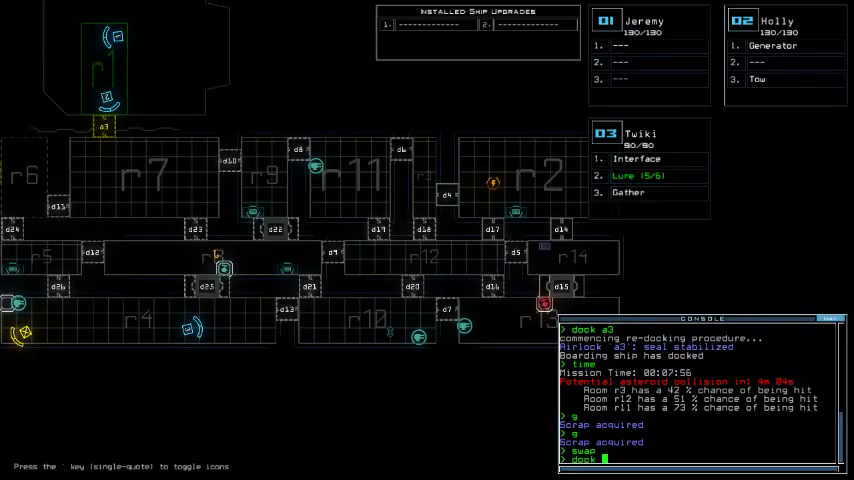
type("a")
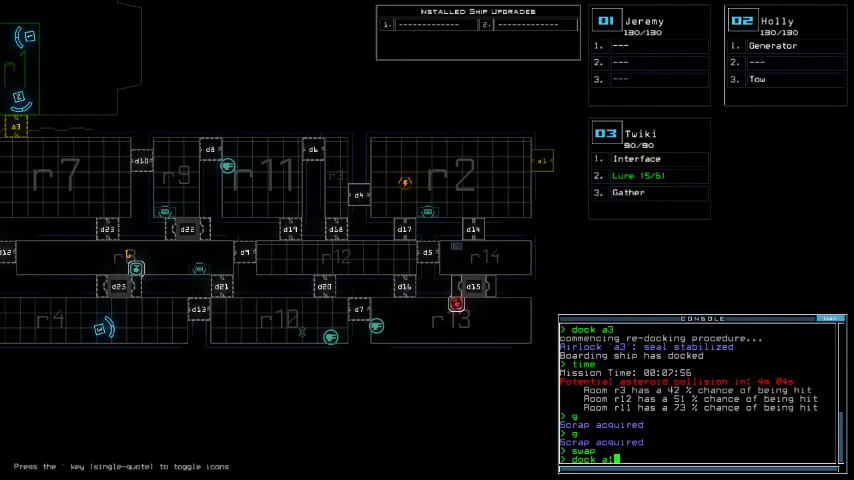
type("1")
Re-dock at airlock a1 and have Twiki pick up the lure and head toward d22.
key("Return")
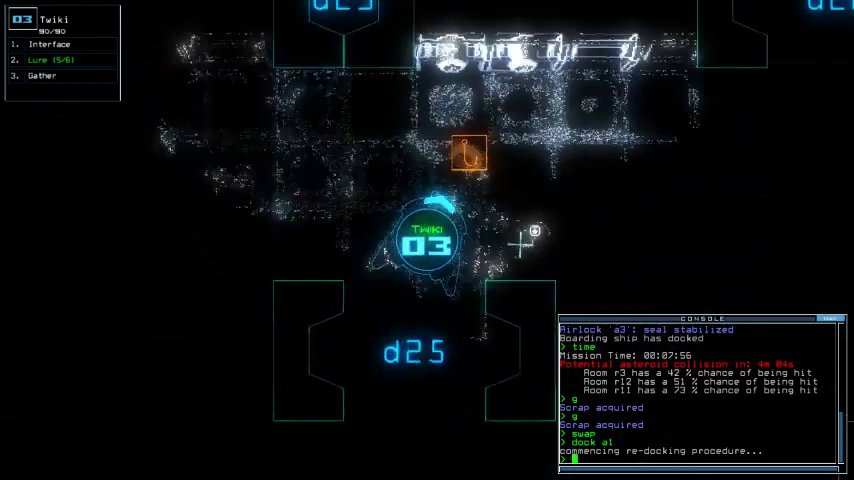
type("pickup")
key("Return")
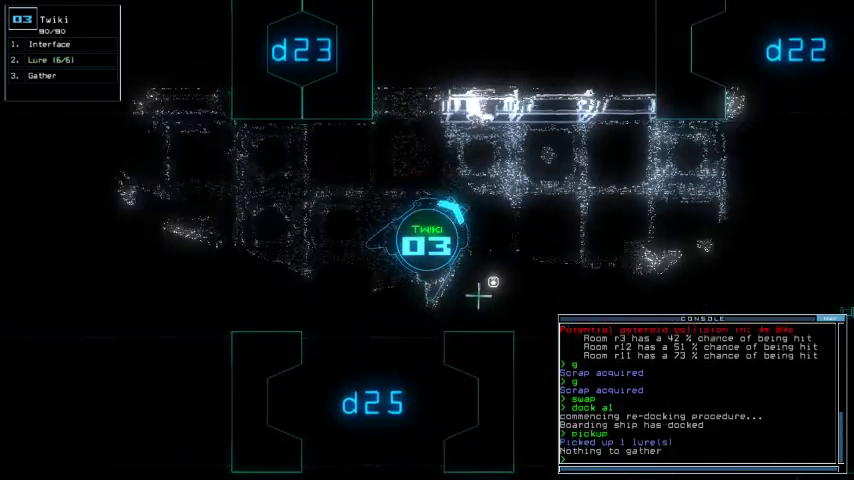
key("Up")
key("Right")
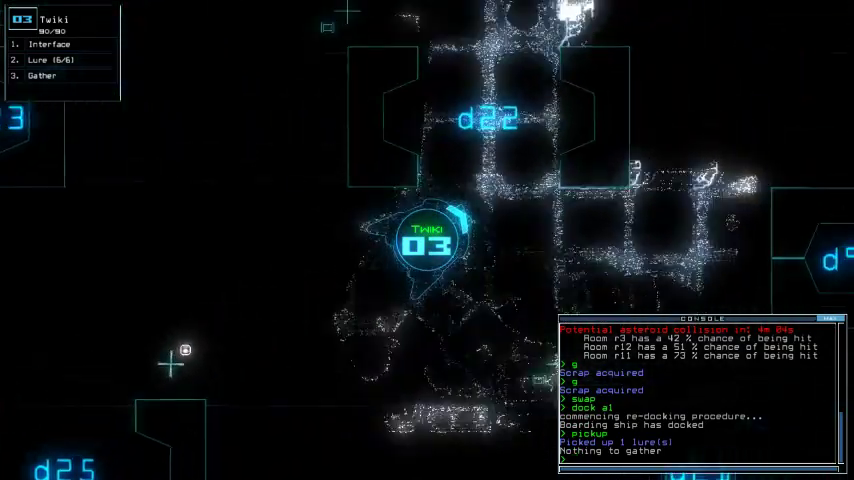
type("go")
key("Return")
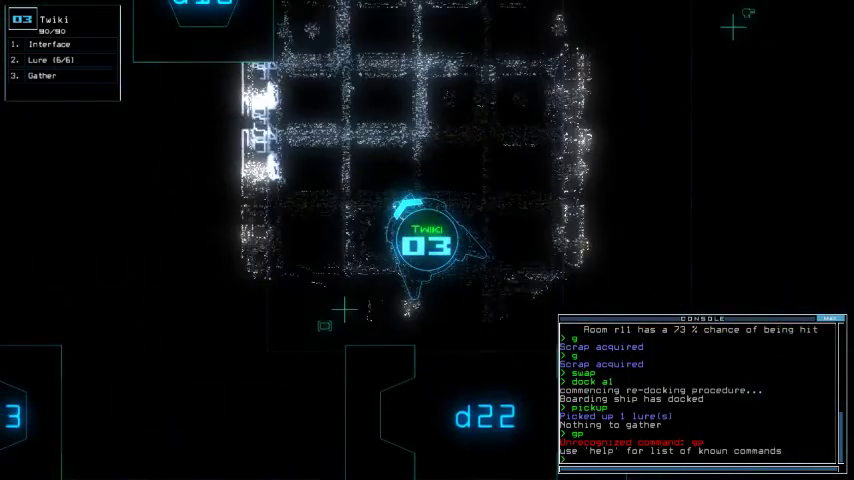
Drive drone 02 Holly through airlock a1 to the generator and activate it.
key("2")
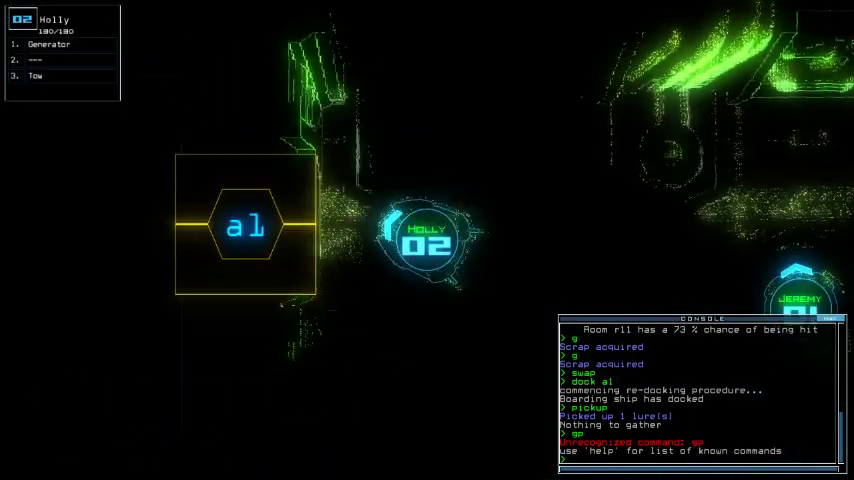
type("a1")
key("Return")
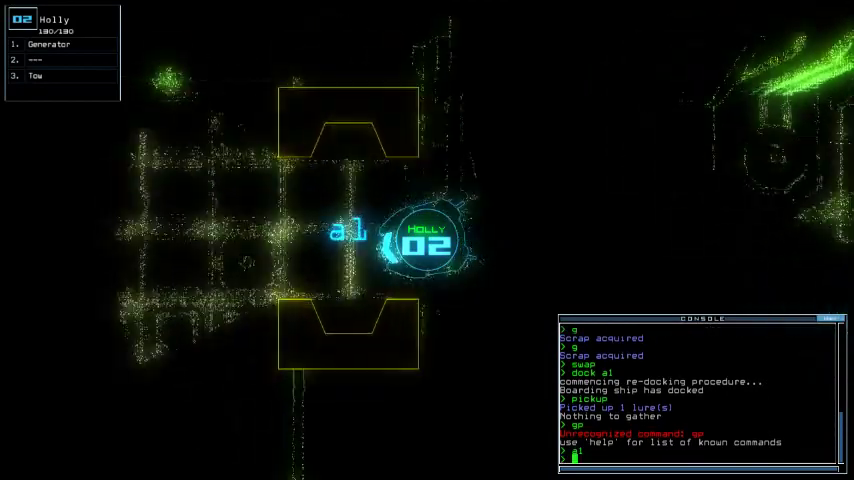
key("Left")
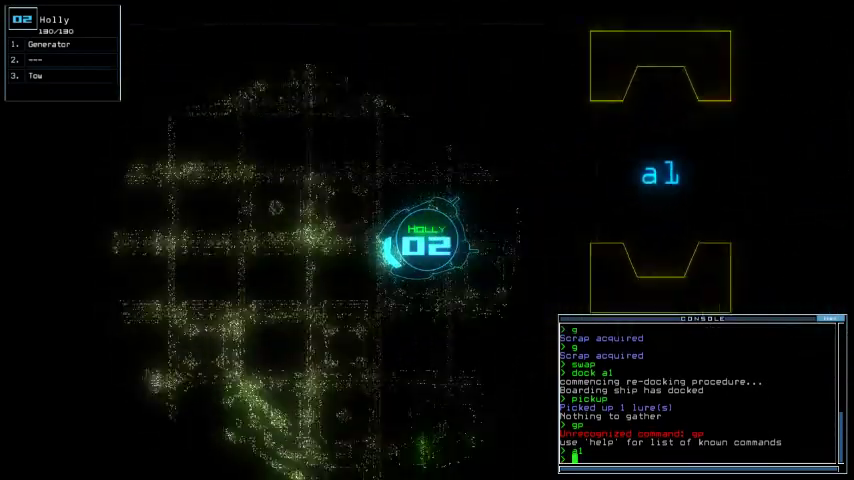
key("Down")
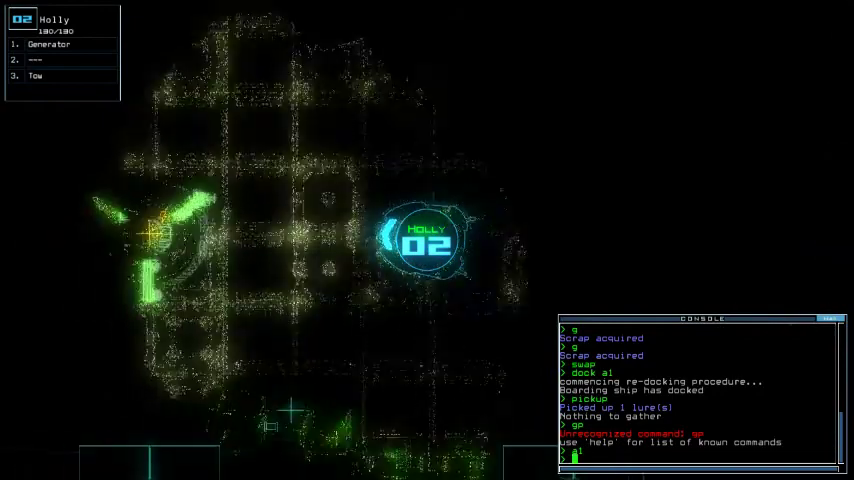
type("g")
key("Return")
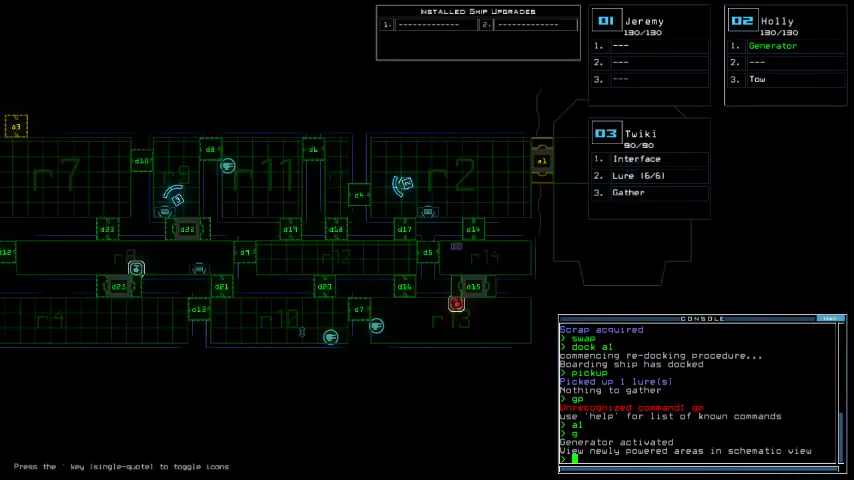
type("interface")
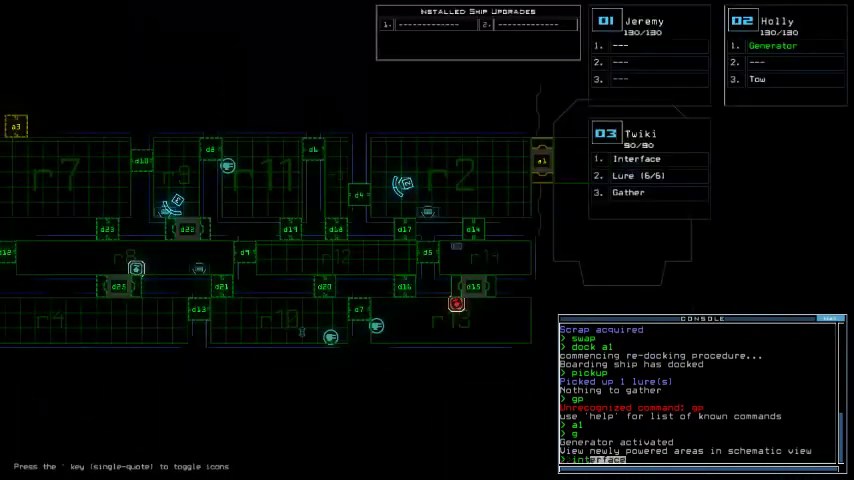
Connect Twiki to the ship interface and close all the ship's doors.
key("Return")
key("shift+Left")
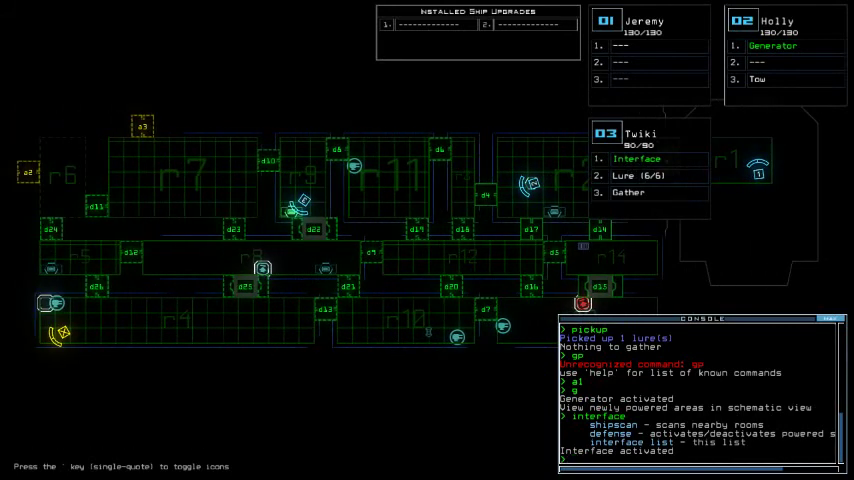
type("cc")
key("Return")
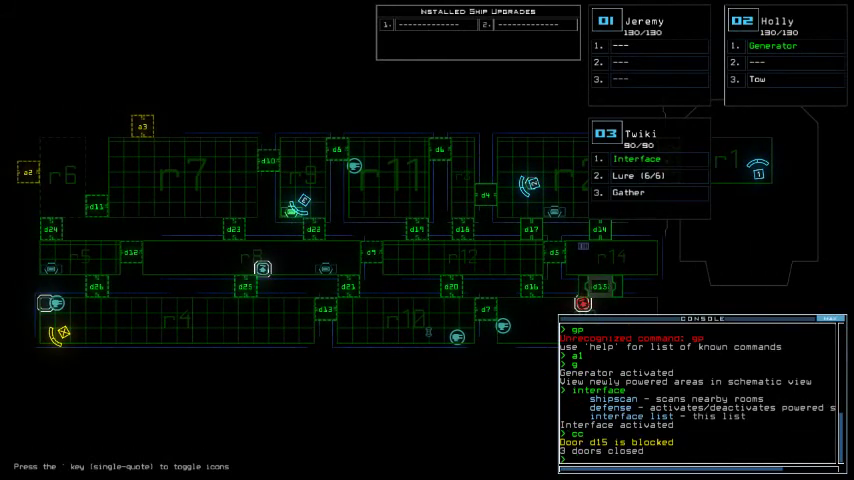
key("shift+Right")
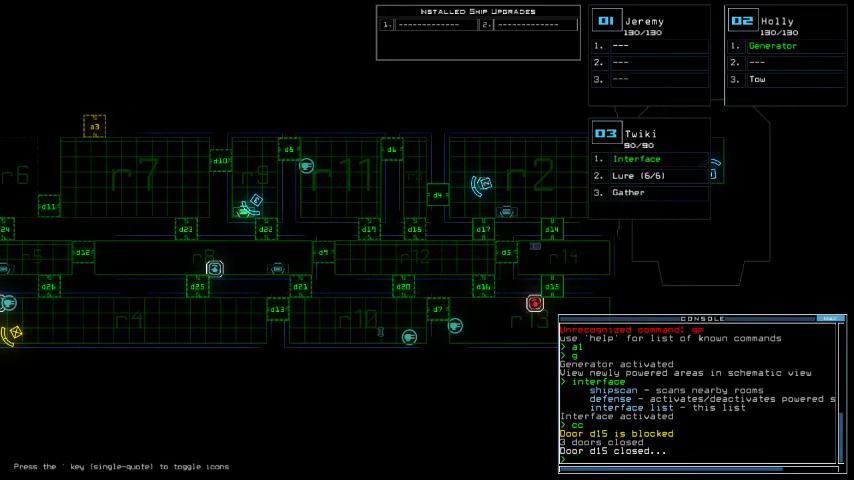
type("nse")
Switch the ship defenses on and back off, then toggle door d15.
key("Return")
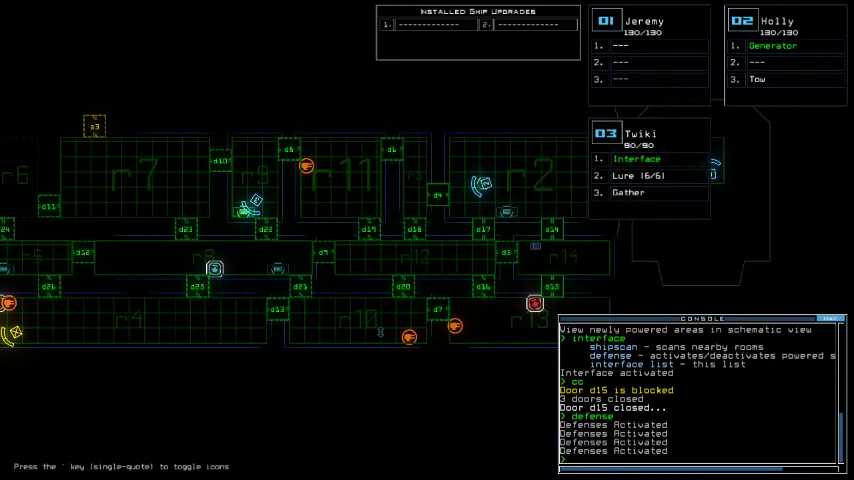
key("Return")
type("d1")
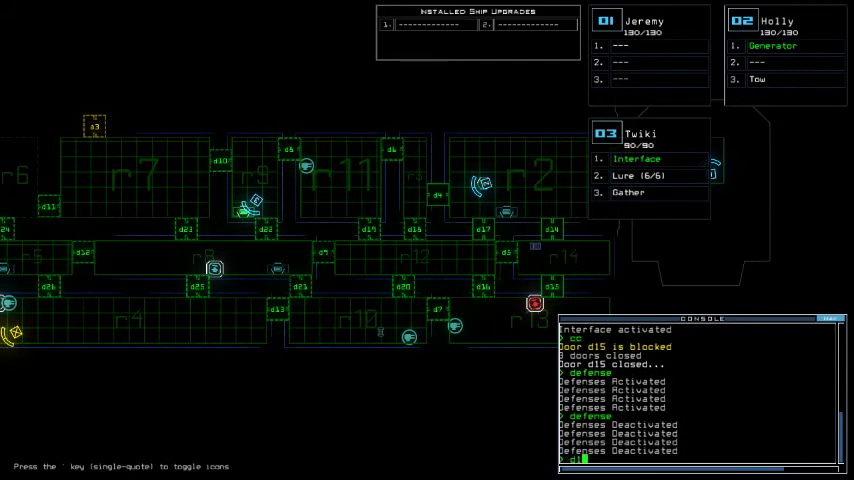
type("5")
key("Return")
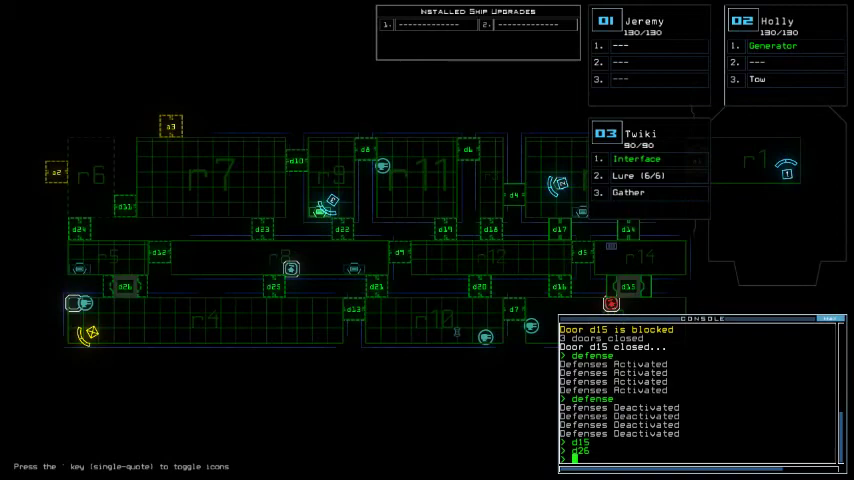
Kill the enemies in room r13 by switching the ship defenses on and off.
key("Tab")
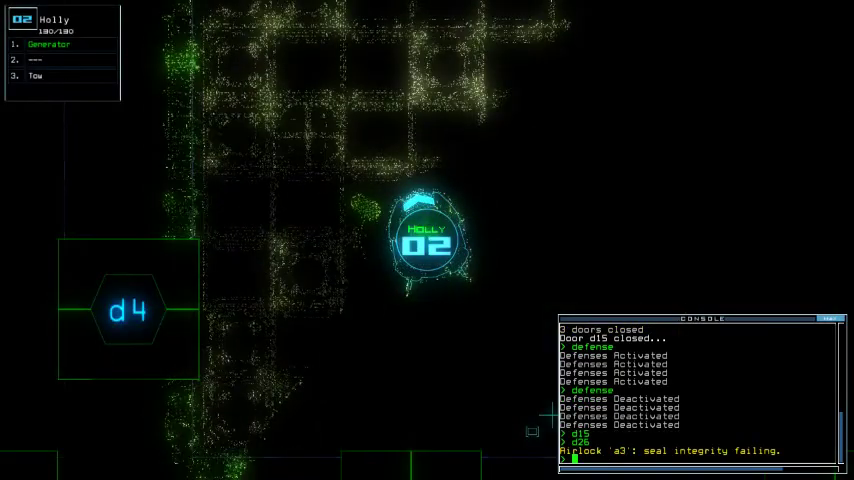
key("Tab")
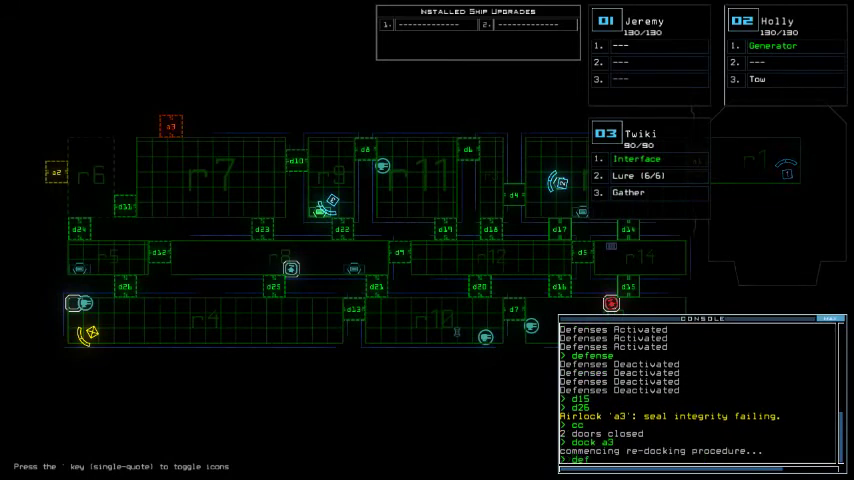
type("ense")
key("Return")
type("nse")
key("Return")
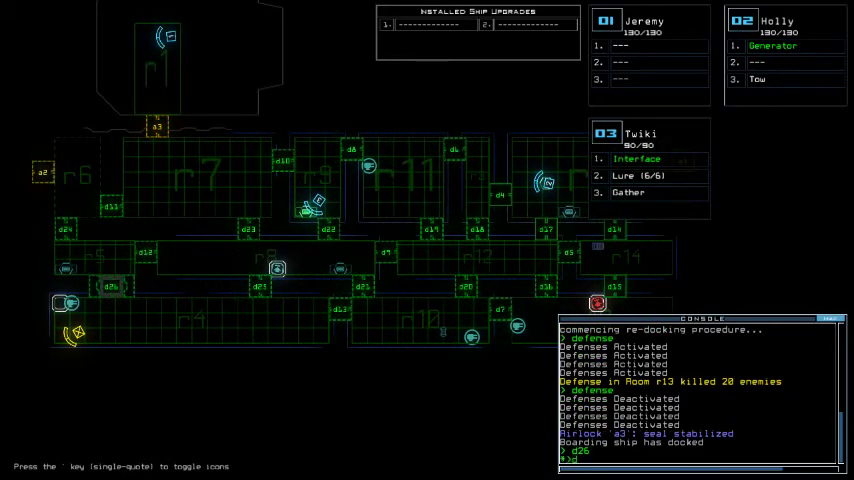
type("a1")
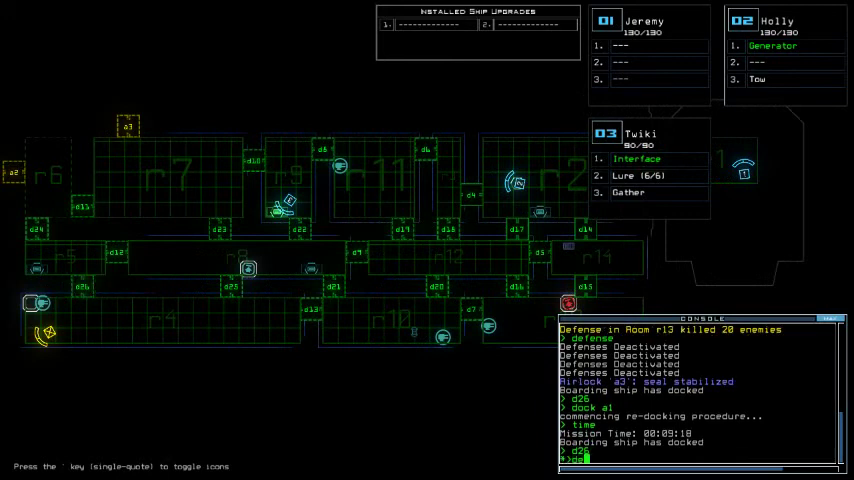
type("nse")
Clear room r4 with the defenses, check the time, and operate door d8.
key("Return")
type("fense")
key("Return")
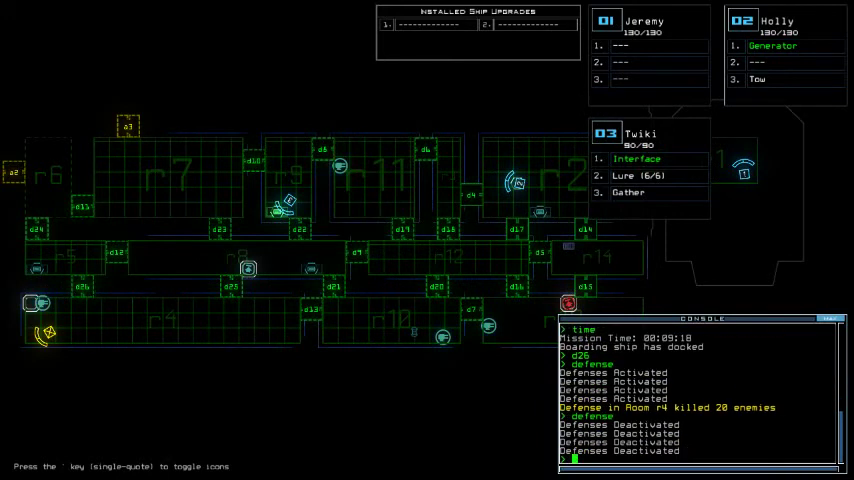
key("Return")
type("d8")
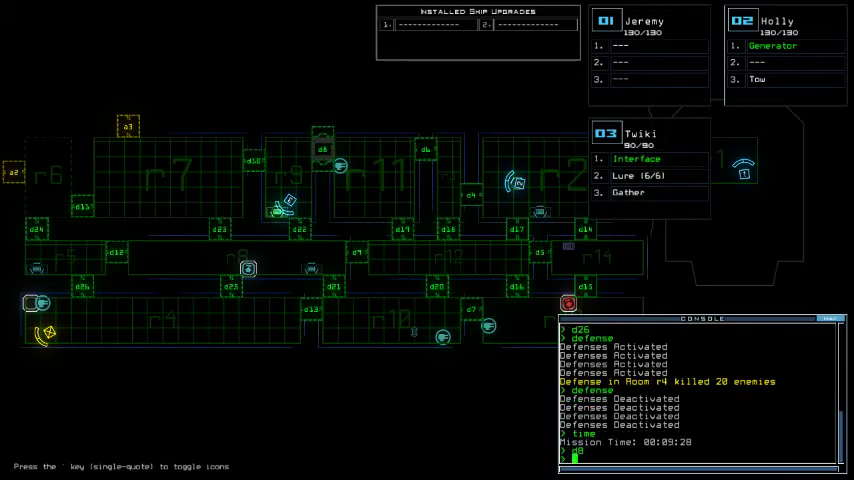
key("Return")
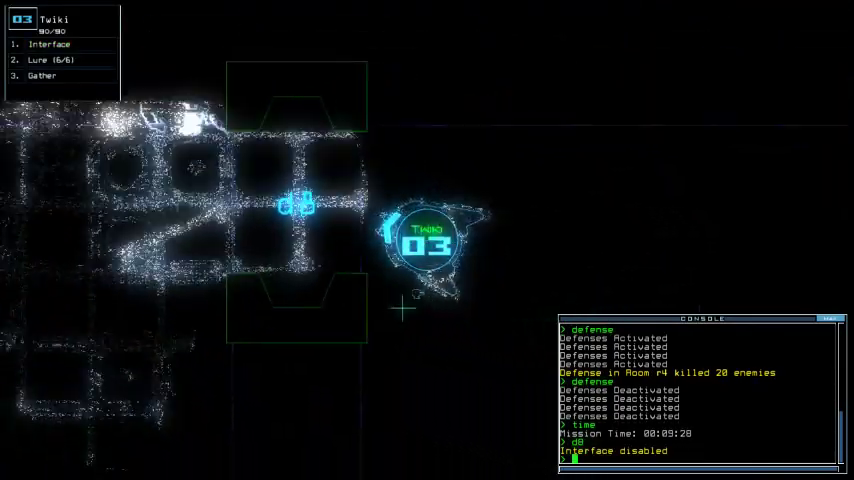
key("Tab")
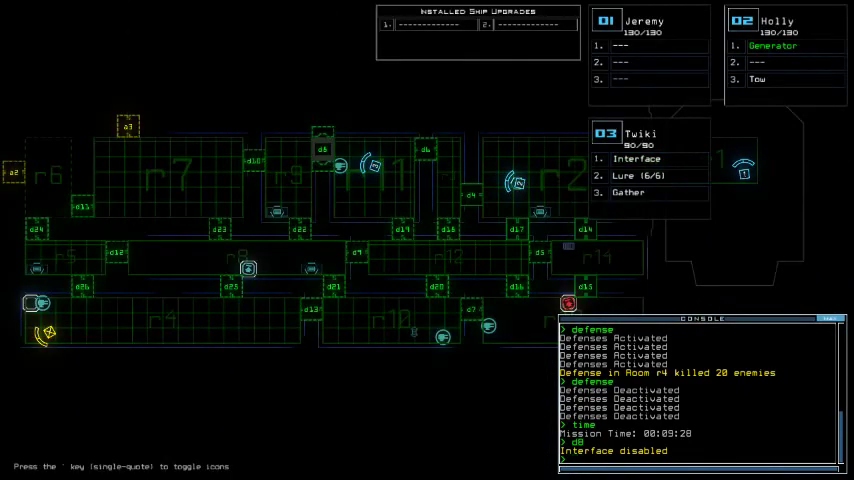
key("Right")
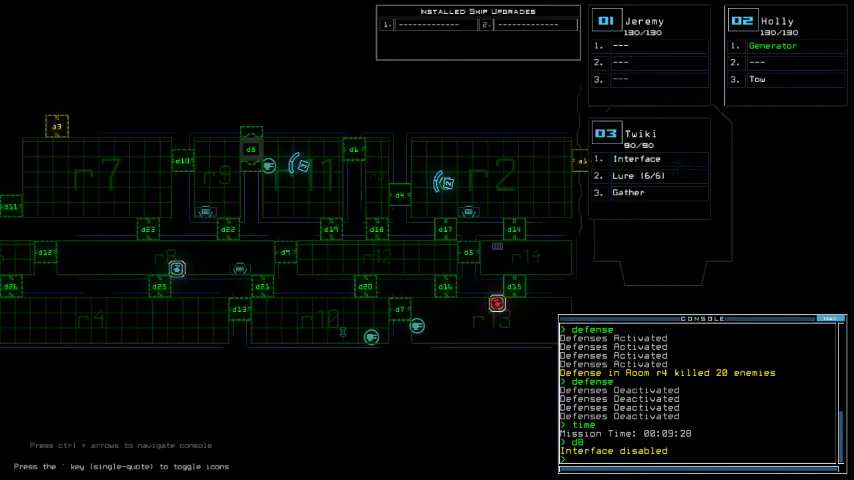
type("time")
Check the mission time and drive Holly back into airlock a1.
key("Return")
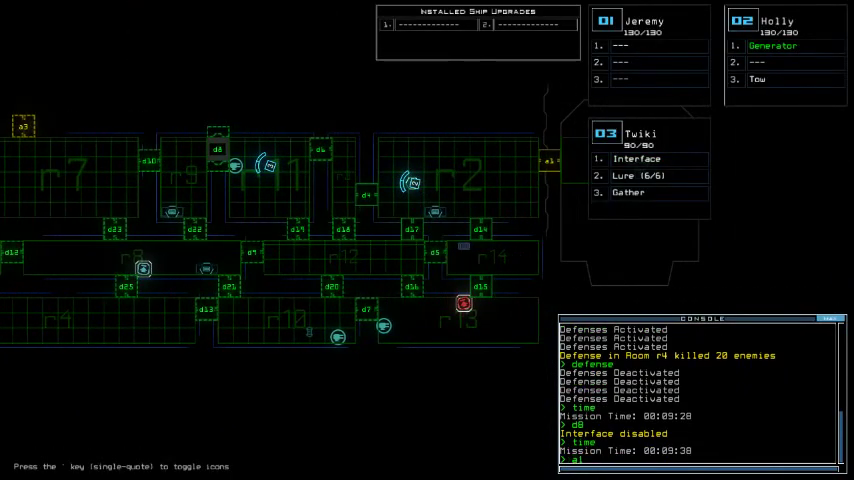
key("Return")
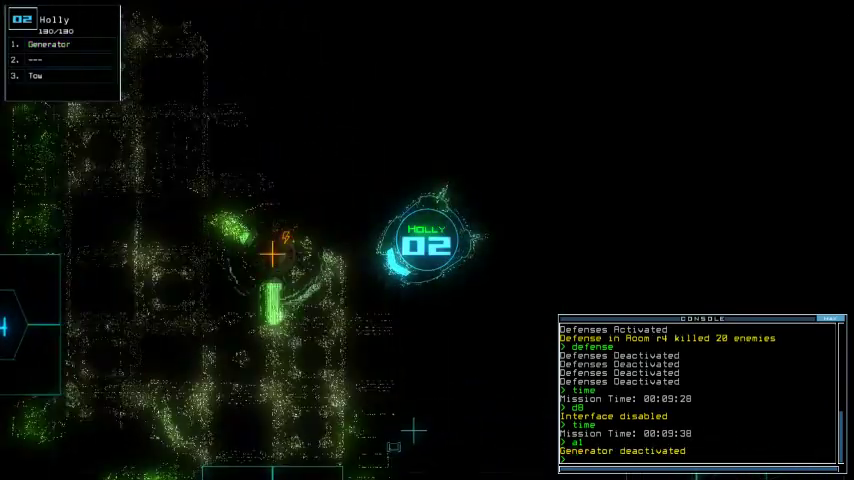
key("Right")
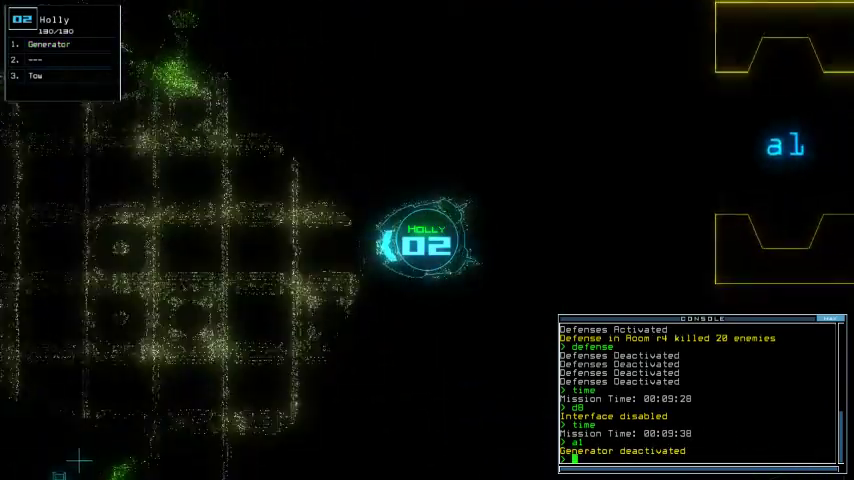
key("Right")
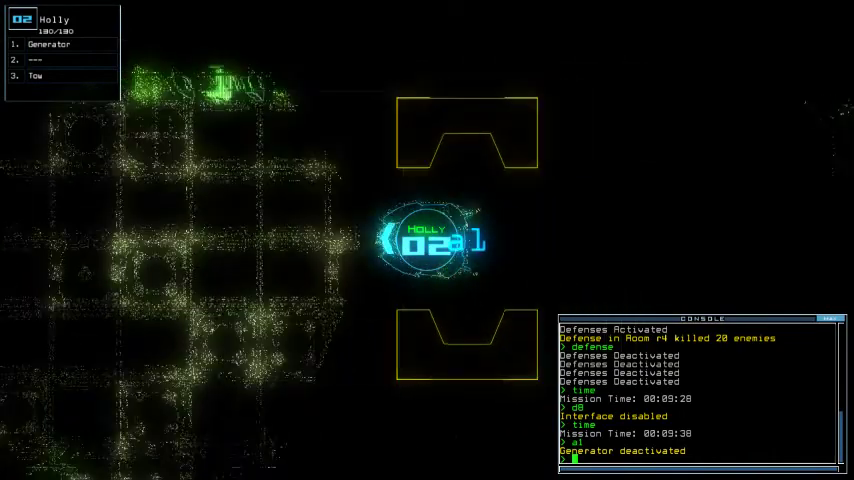
type("tm")
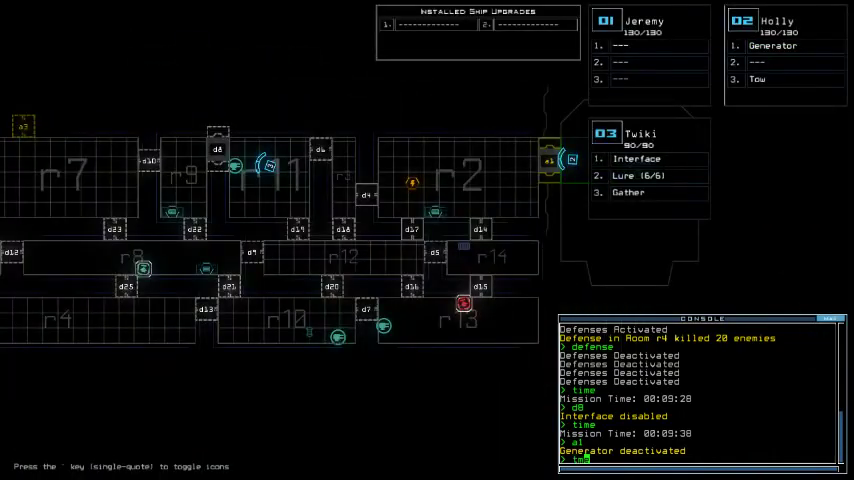
type("e")
Move drone 02 back through a1, restart the generator, and re-dock at a3.
key("Return")
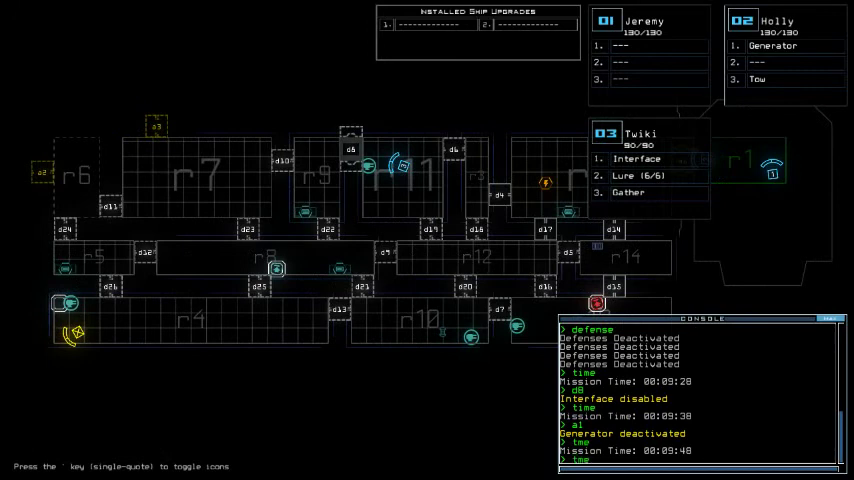
key("Right")
key("Right")
key("Right")
key("3")
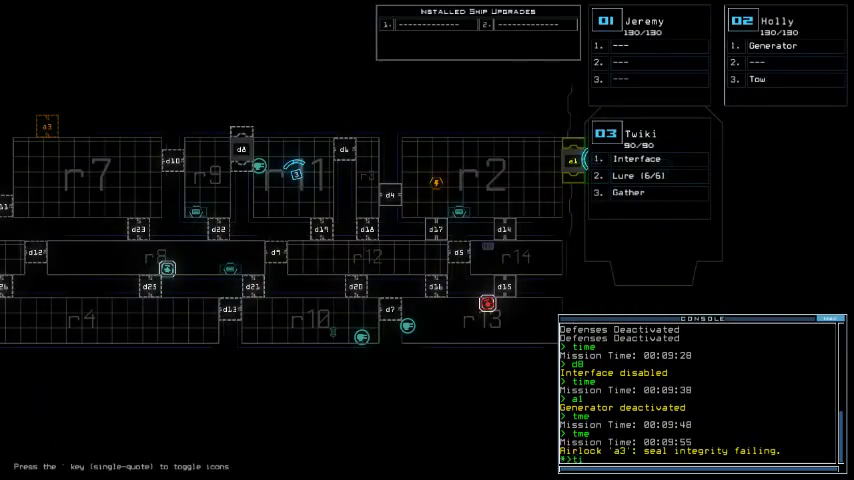
type("me")
key("Return")
key("3")
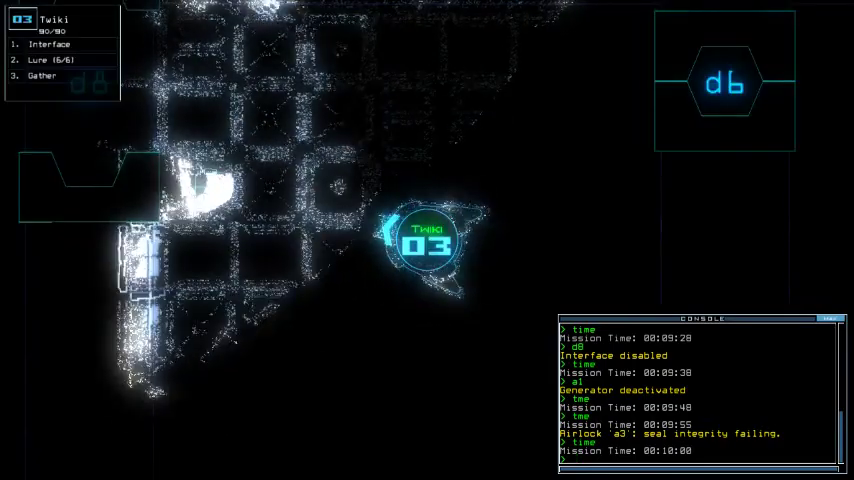
key("2")
key("Left")
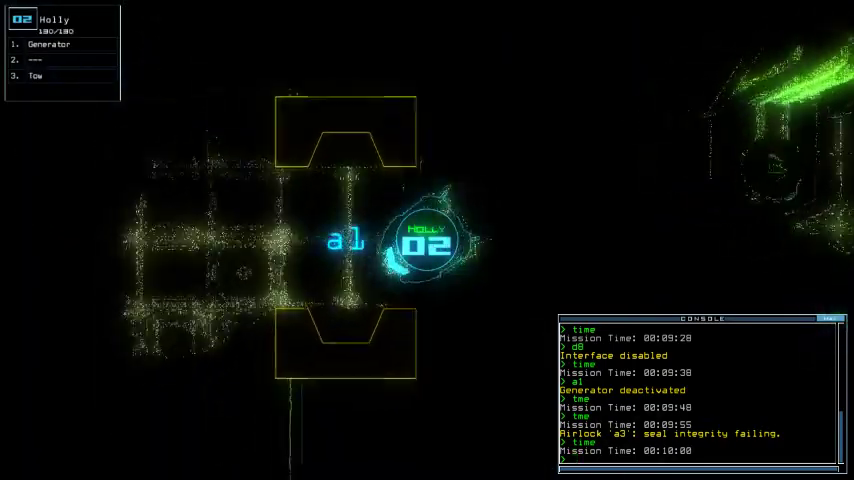
type("g")
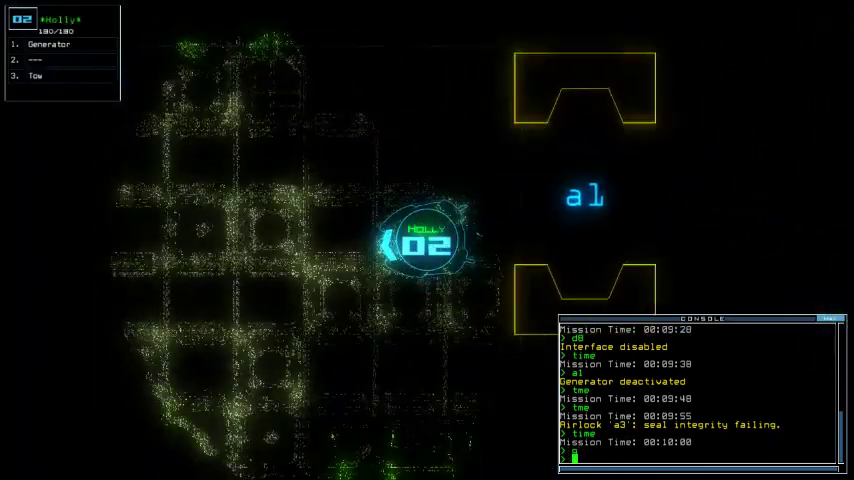
key("Return")
type("dock a3")
key("Return")
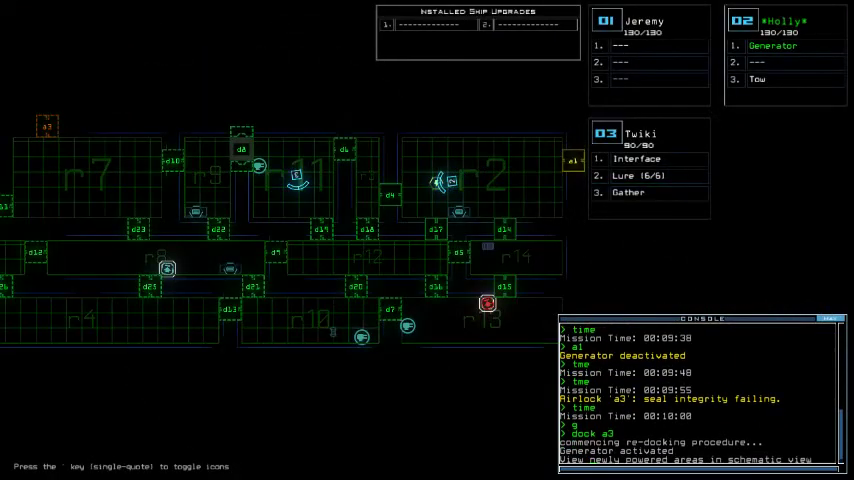
Open doors d6 and d4, fire defenses at r11, and swap drone 03's interface for tow.
key("Return")
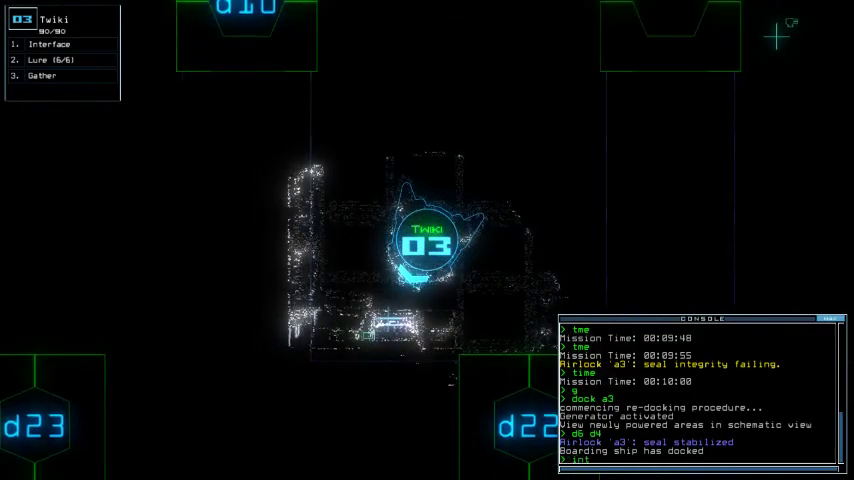
type("nse")
key("Return")
type("d")
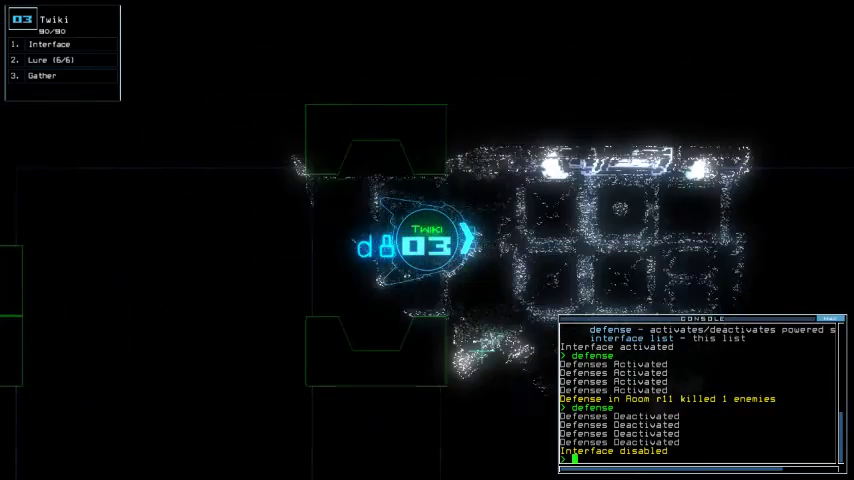
type("swap")
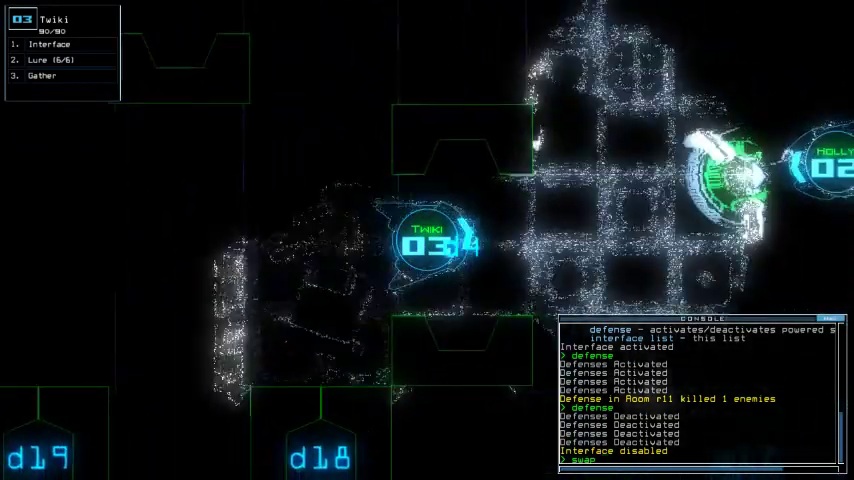
key("Return")
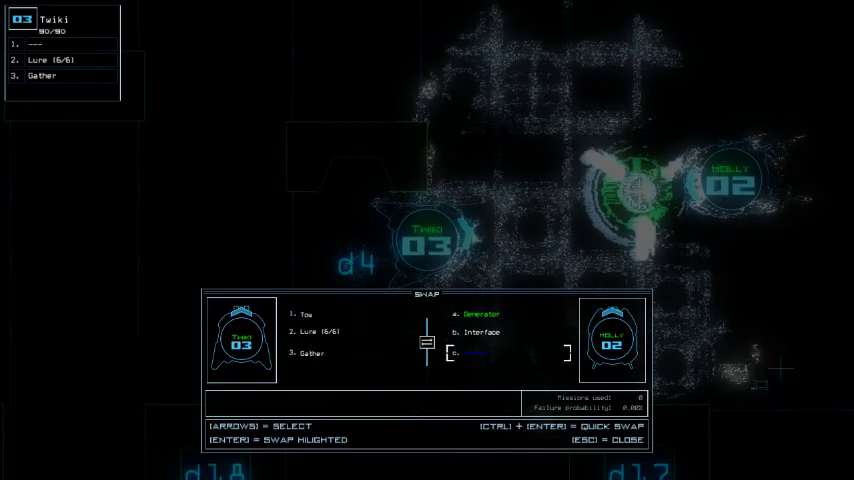
key("Escape")
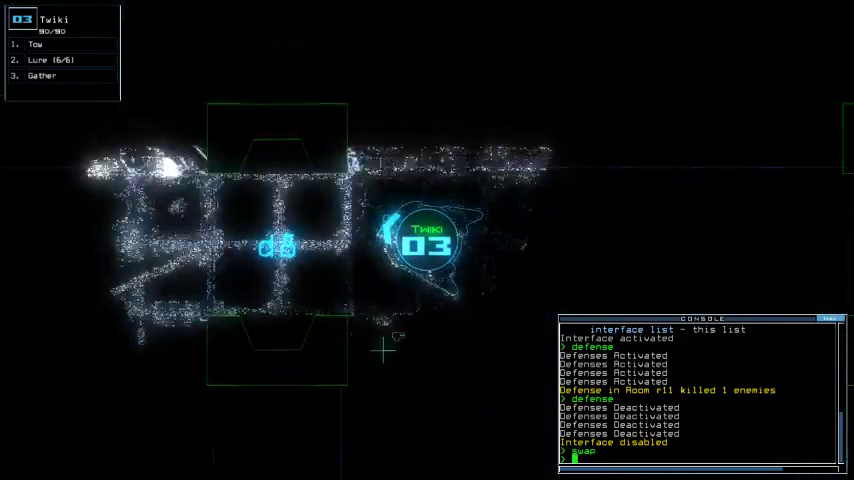
type("cc")
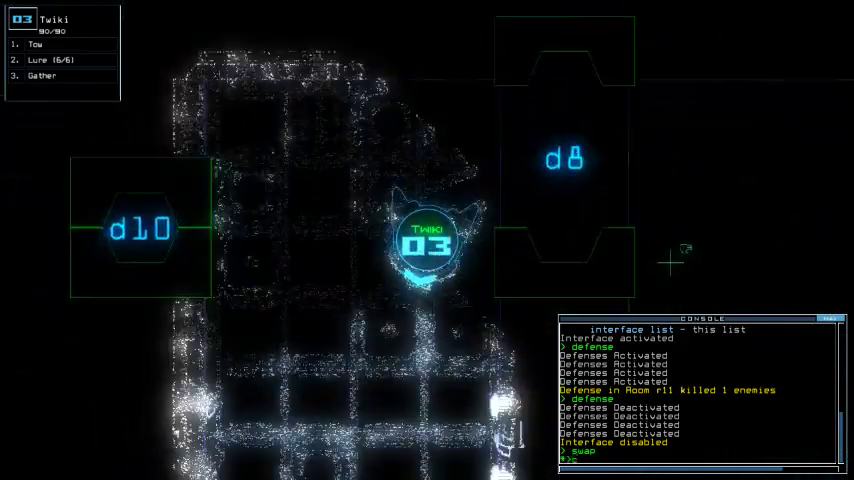
Close the three nearby doors, start towing the Remote Power salvage, and drop a lure near d22.
key("Return")
key("Escape")
type("d22")
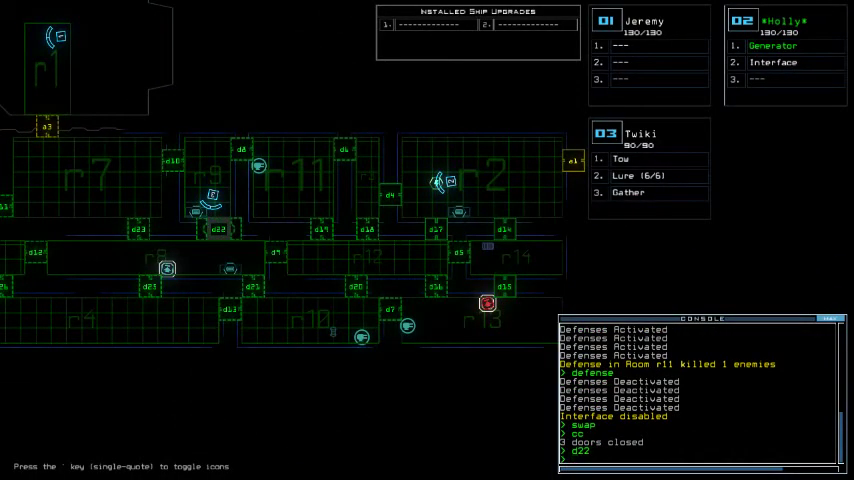
key("Escape")
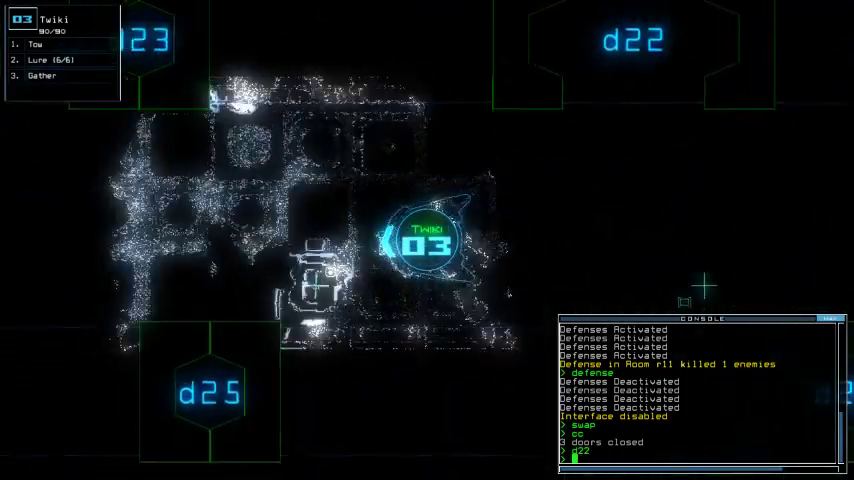
type("tow")
key("Return")
type("lure")
key("Return")
type("d")
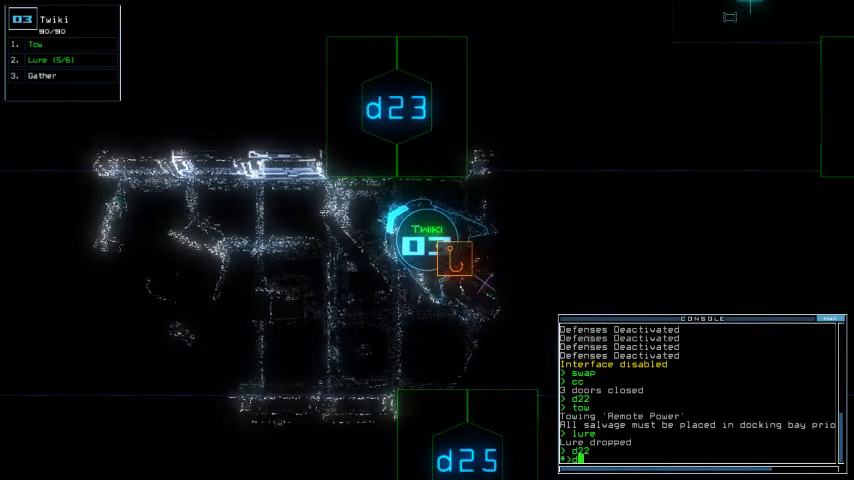
type("23")
Open door d23 and airlock a3, then release the towed salvage.
key("Return")
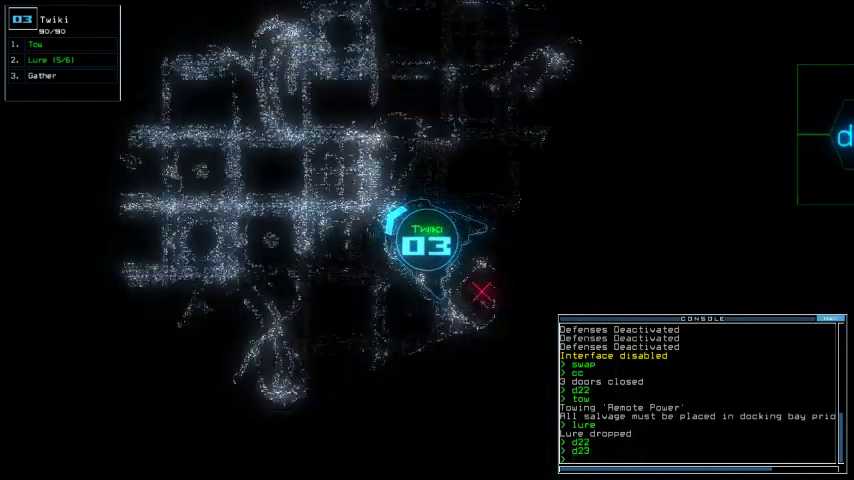
type("a3")
key("Return")
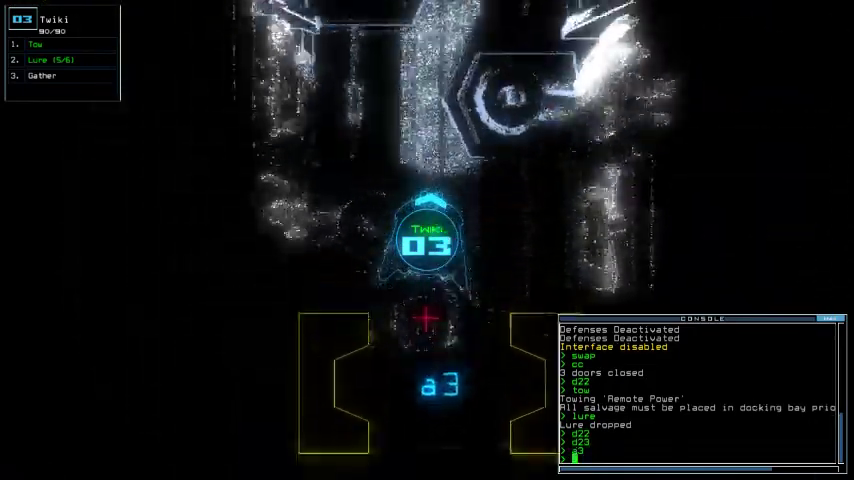
type("tow")
key("Return")
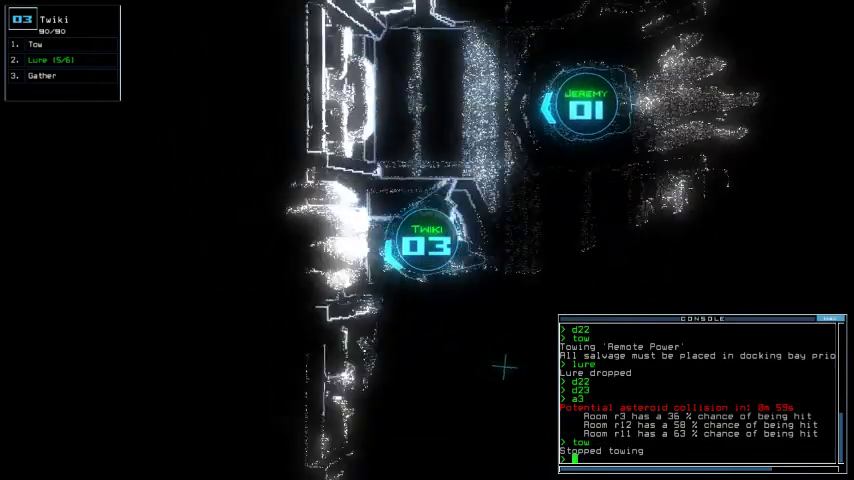
scroll(504, 368, "down", 3)
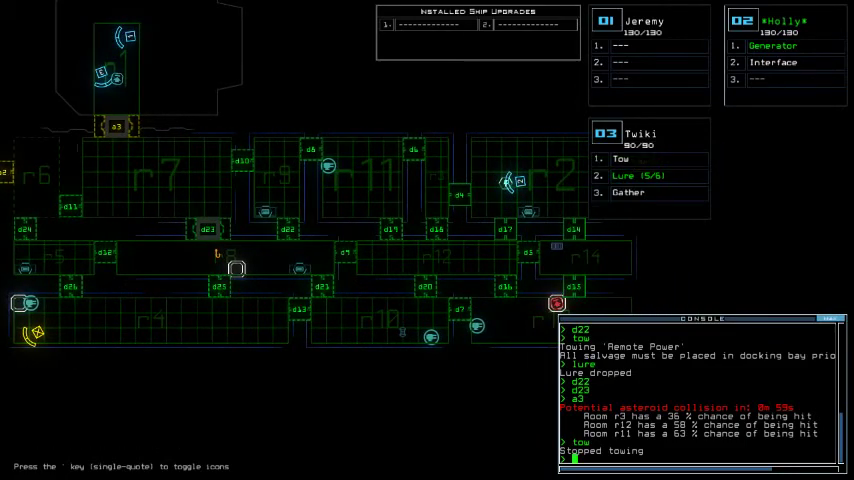
key("3")
scroll(427, 240, "down", 3)
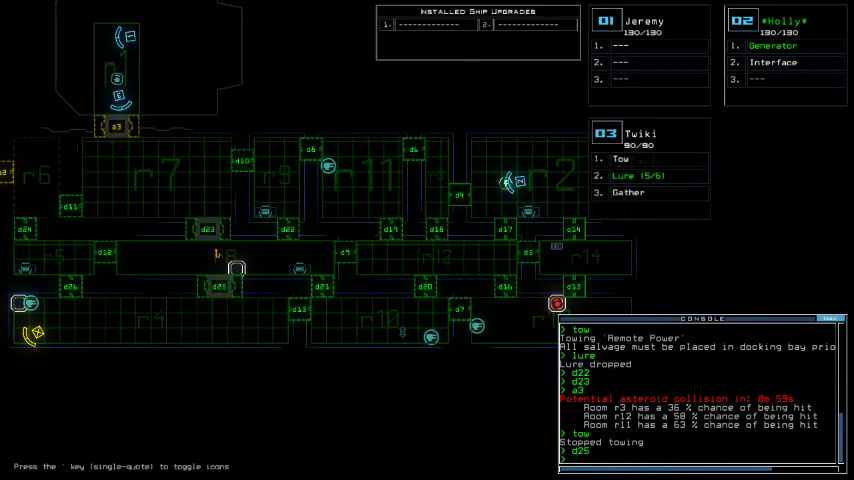
type("docka")
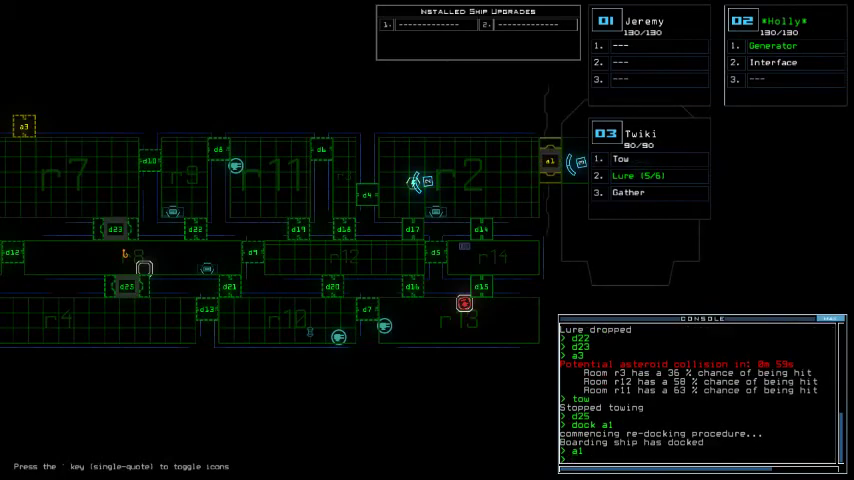
Shut down the generator with drone 02 and move it back past airlock a1.
key("2")
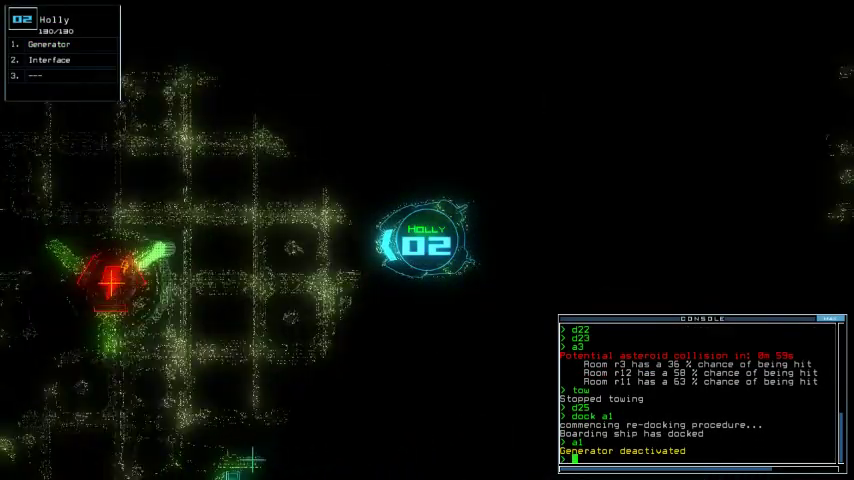
key("Right")
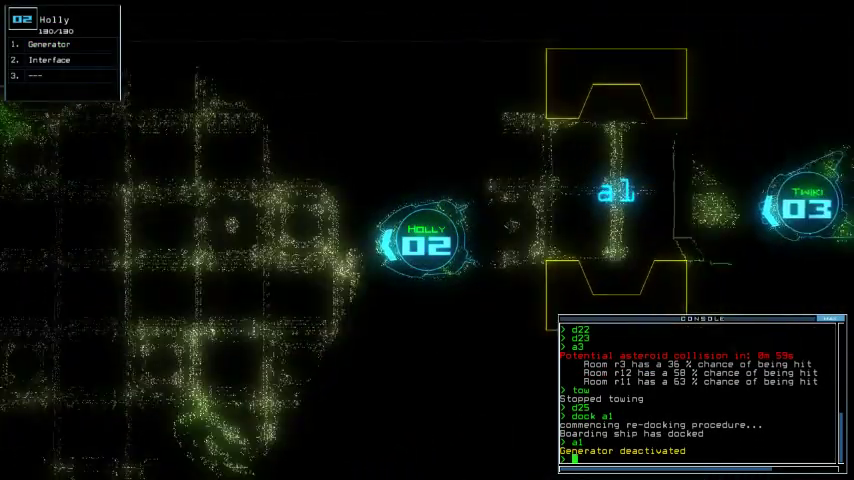
key("Right")
key("Up")
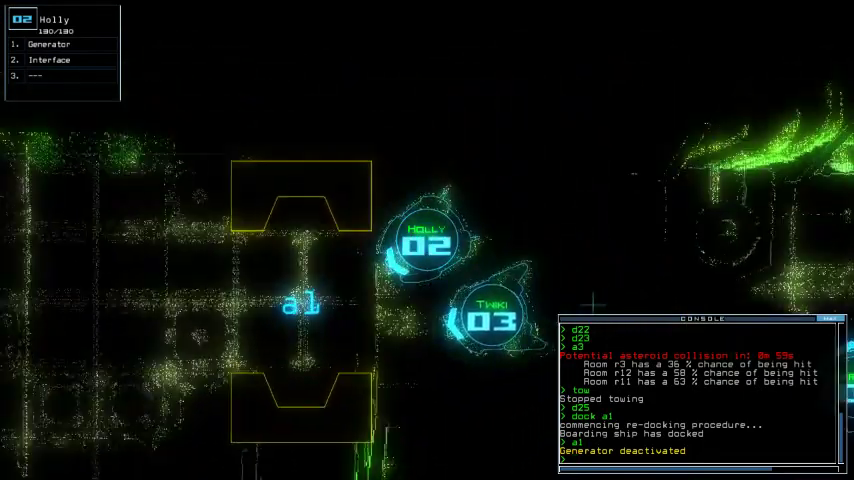
key("Tab")
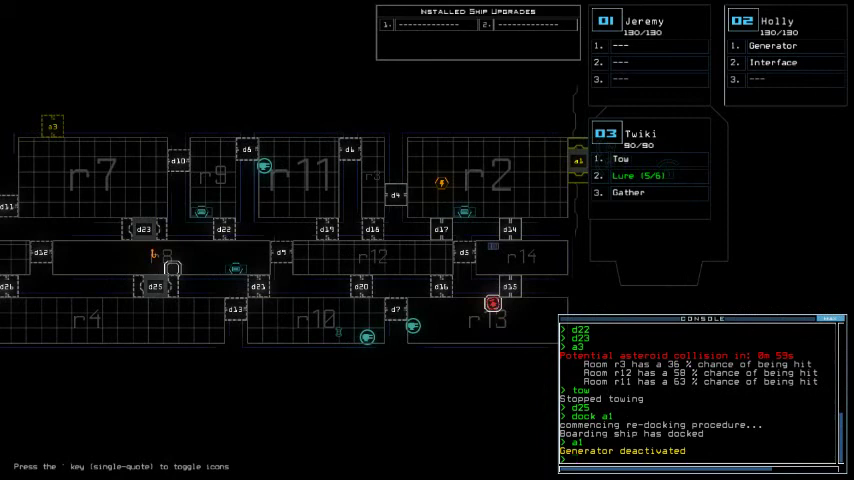
key("Left")
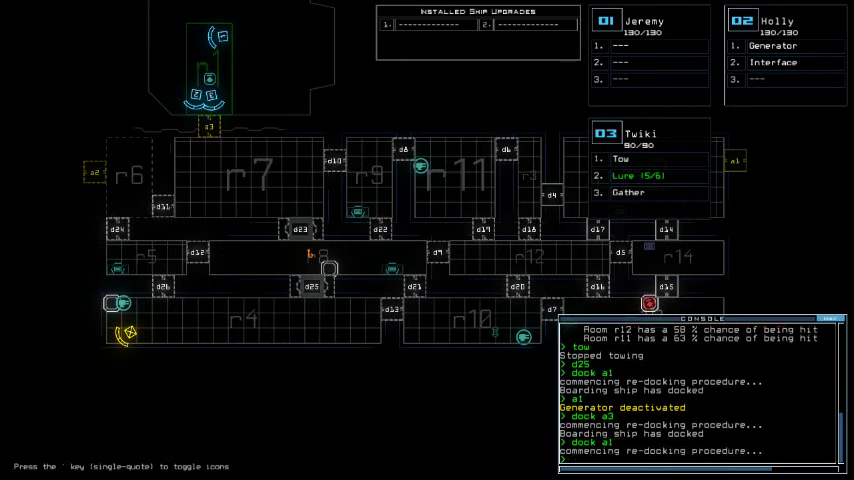
Survey rooms r2, r13 and r6 on the map, then open airlock a3.
key("shift+Right")
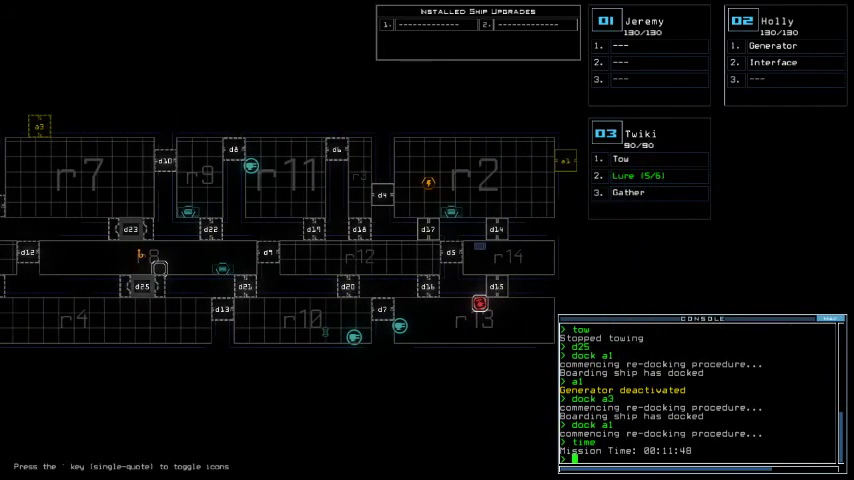
key("Left")
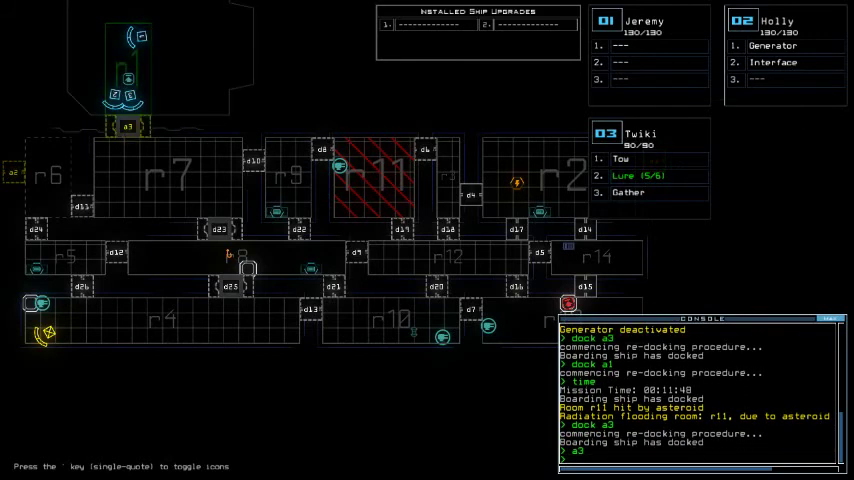
key("Return")
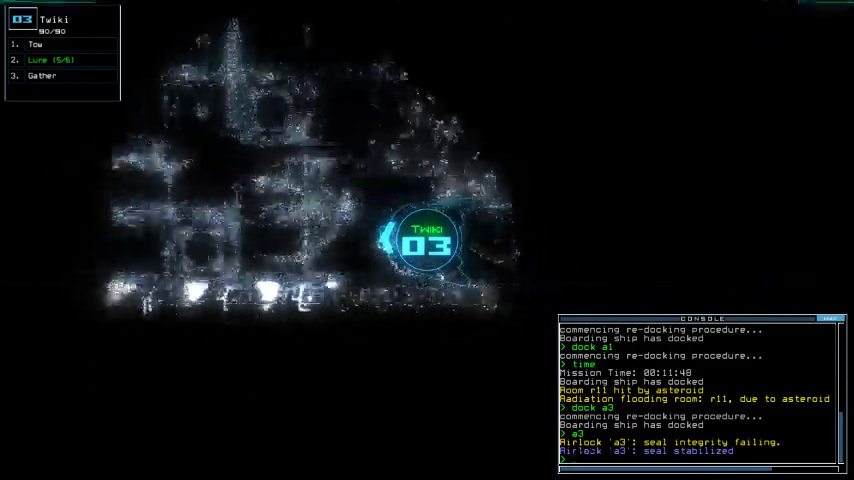
type("tow")
Tow the disabled drone Brendan, pick up the lure, and drive into the docking bay.
key("Return")
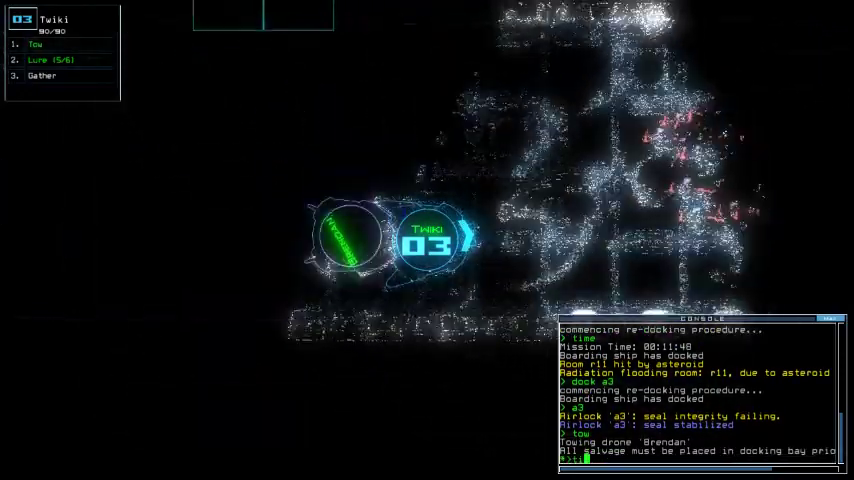
type("ti")
key("Return")
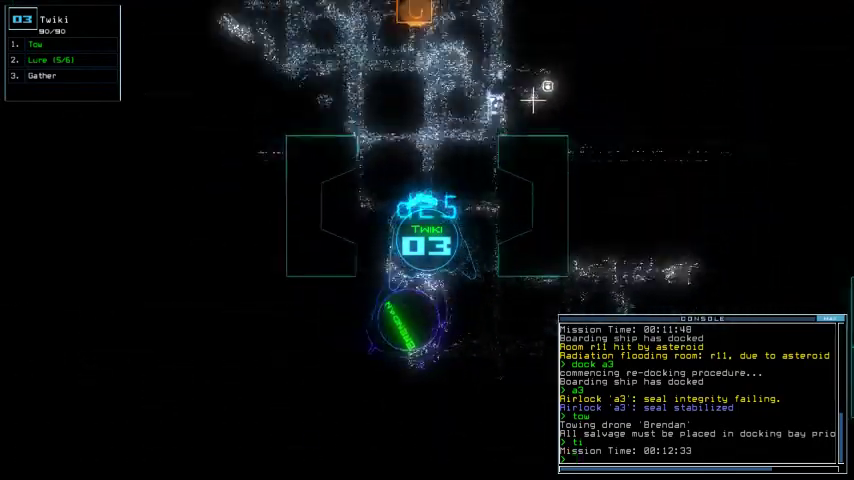
type("ckup")
key("Return")
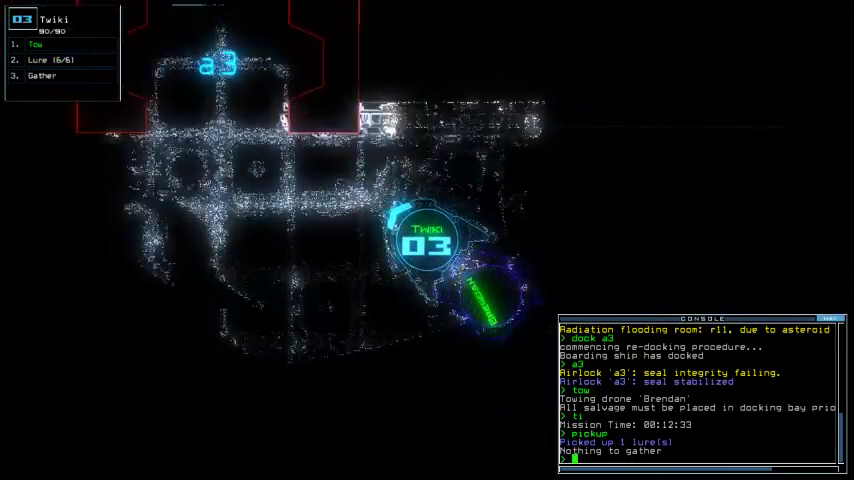
key("Up")
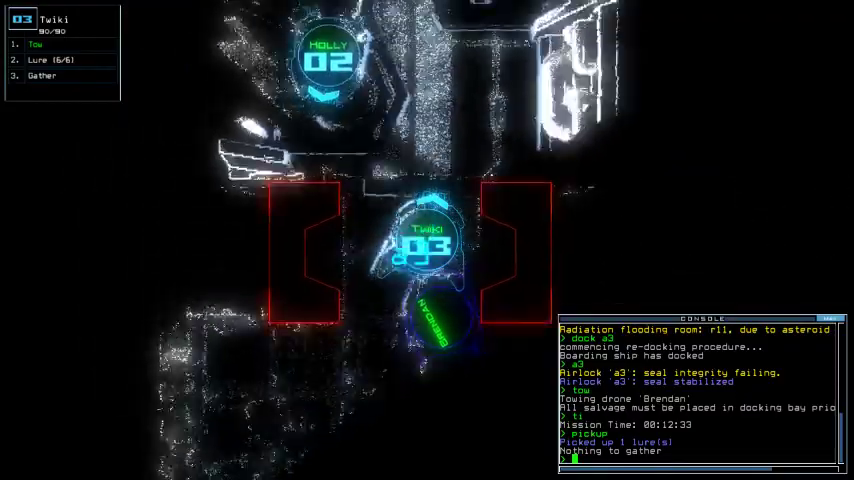
key("Up")
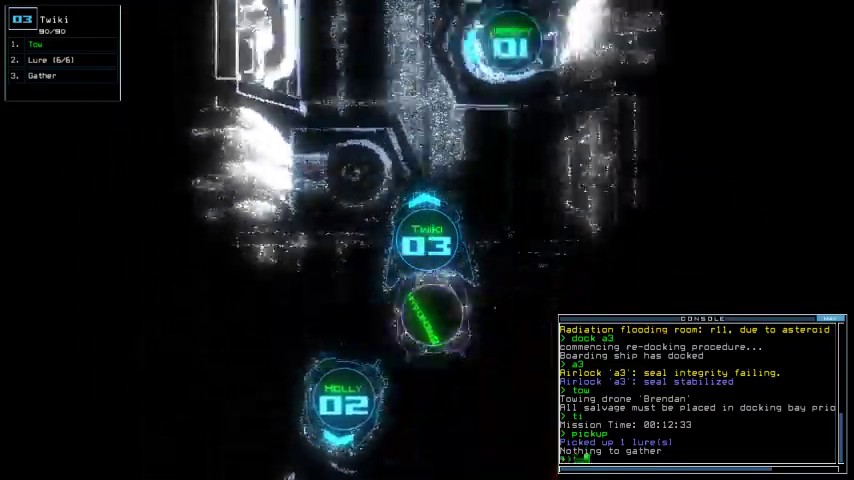
type("ow")
Drop Brendan in the bay, drive back past a3, and start re-docking at a1.
key("Return")
key("Up")
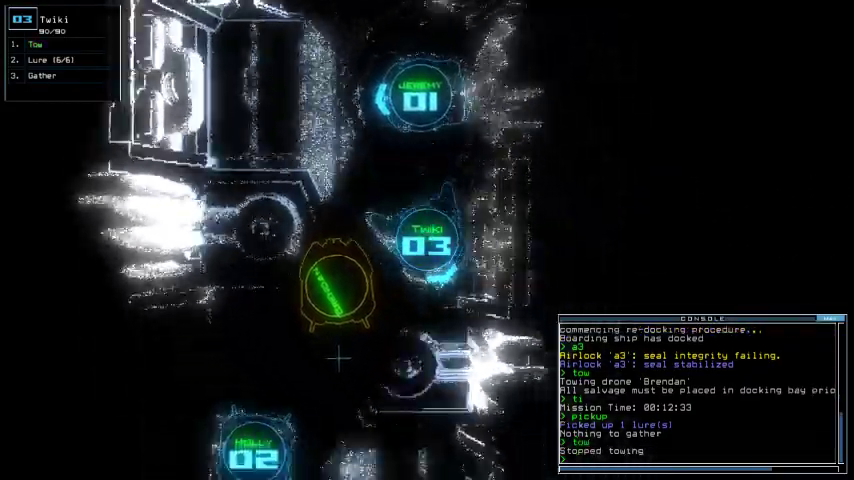
key("Tab")
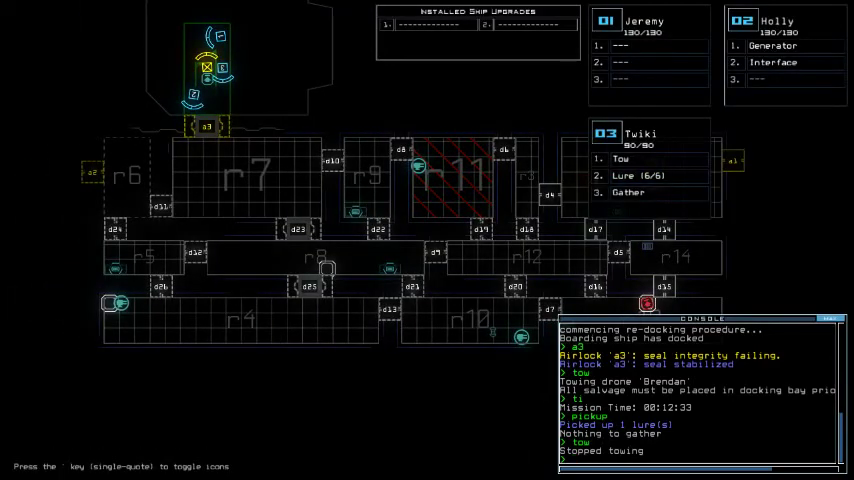
key("Tab")
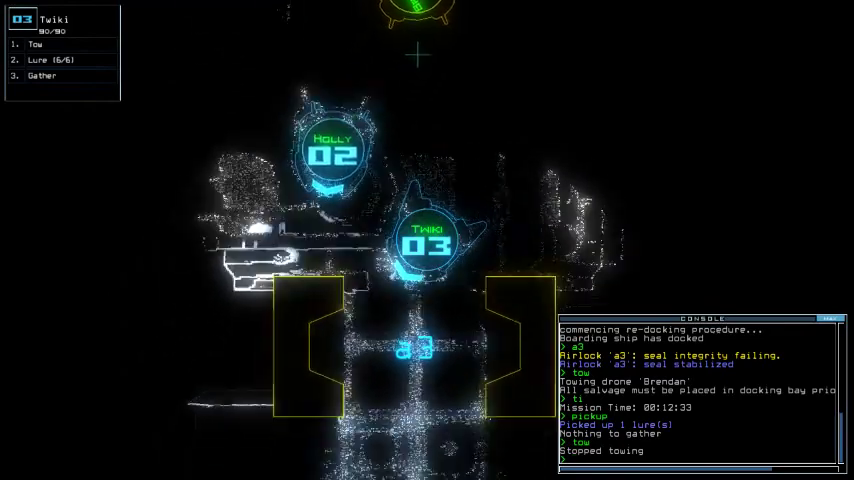
key("Down")
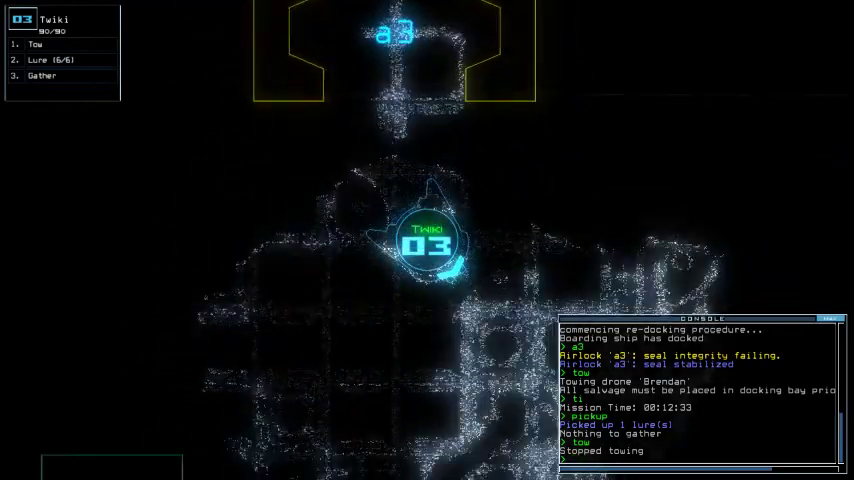
key("Tab")
type("dock a1")
key("Return")
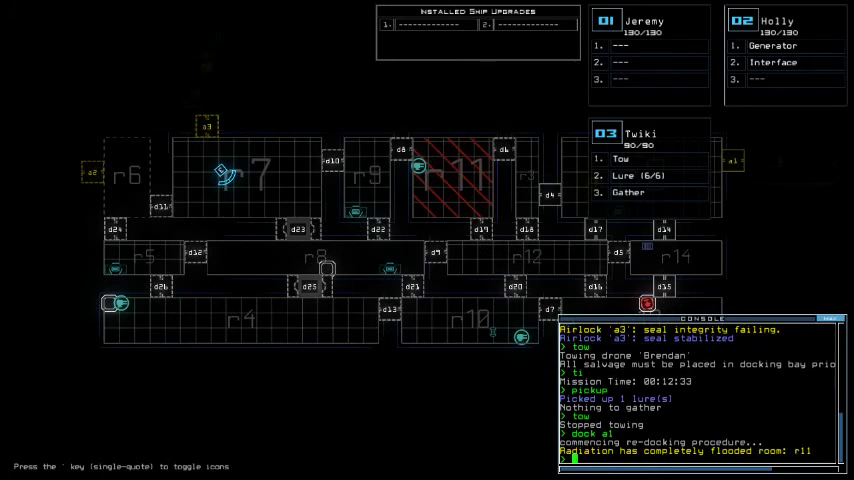
type("go")
Send drone 2 toward r2, close the surrounding doors, and drop a lure from drone 03.
key("Return")
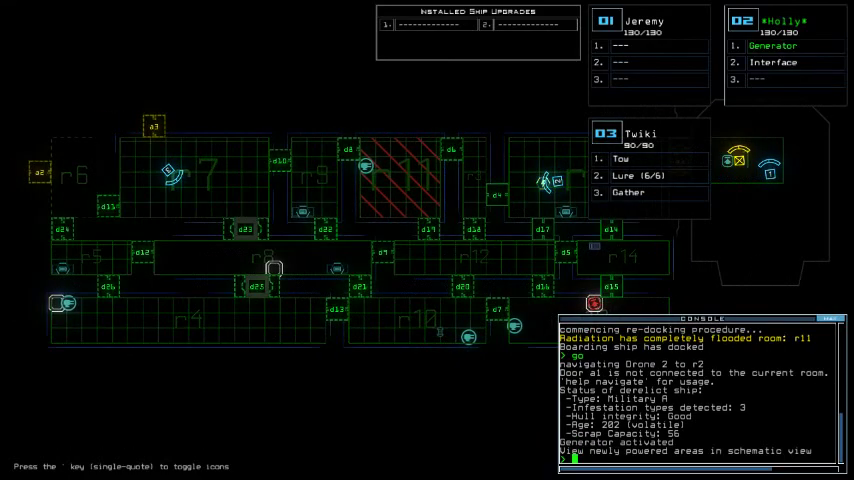
key("Return")
type("3")
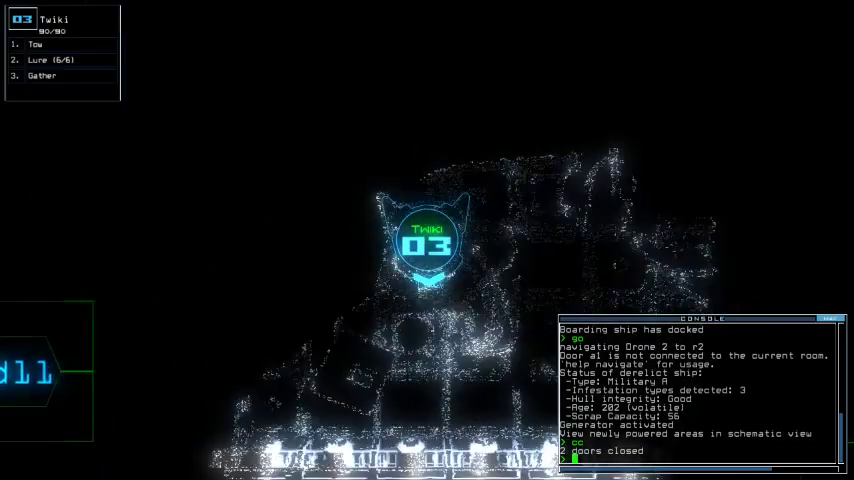
type("lure")
key("Return")
type("d11")
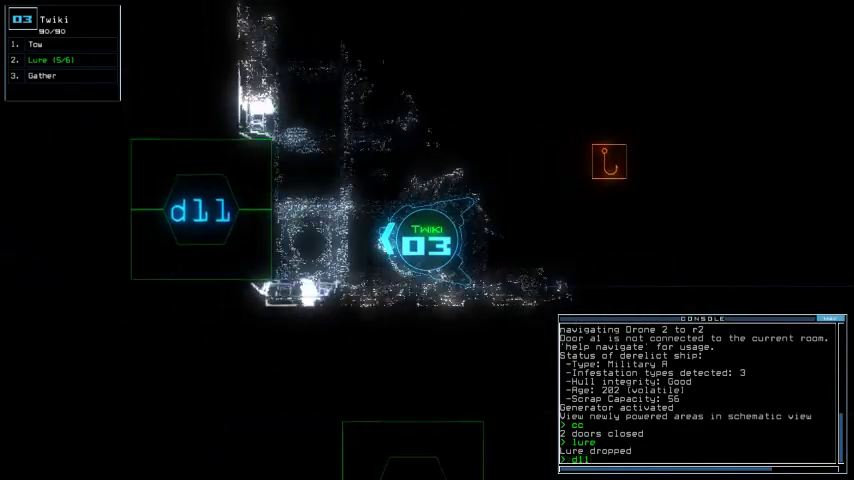
Open door d11, gather the scrap, return through d11, and recover the lure.
key("Return")
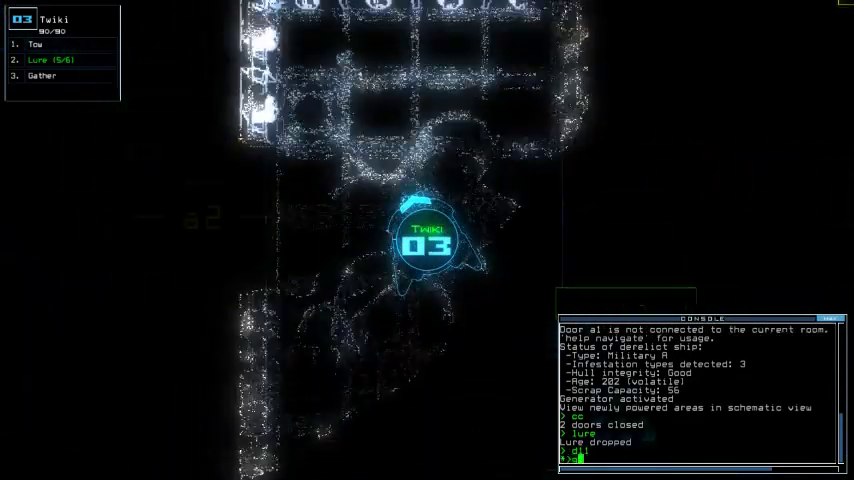
type("g")
key("Return")
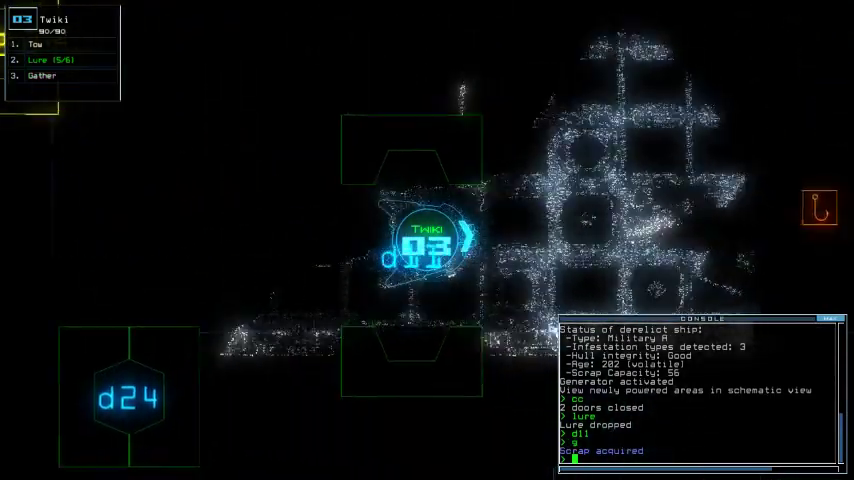
type("d11")
key("Return")
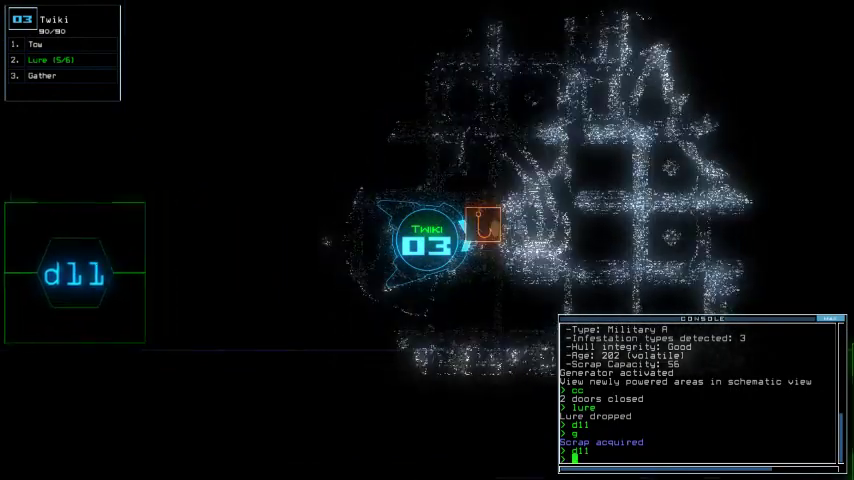
type("pickup")
key("Return")
key("Tab")
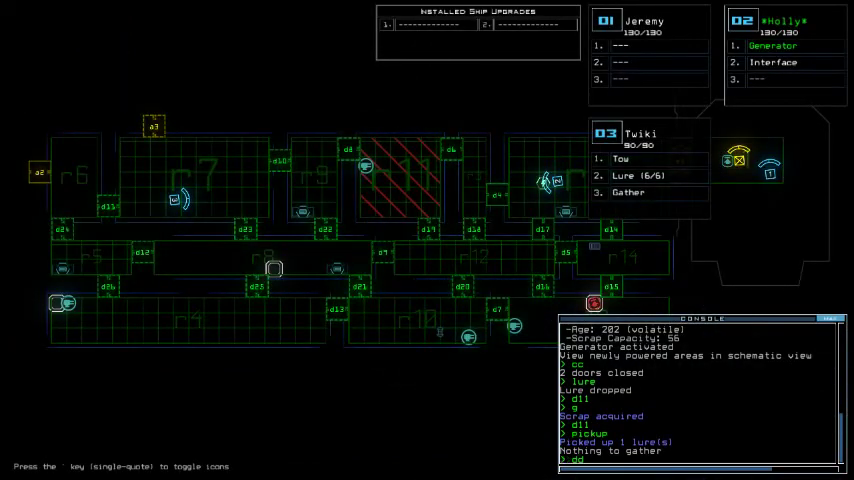
type("ck a3")
Dock at a3, check ship status, open and close a3, then dock at a1.
key("Return")
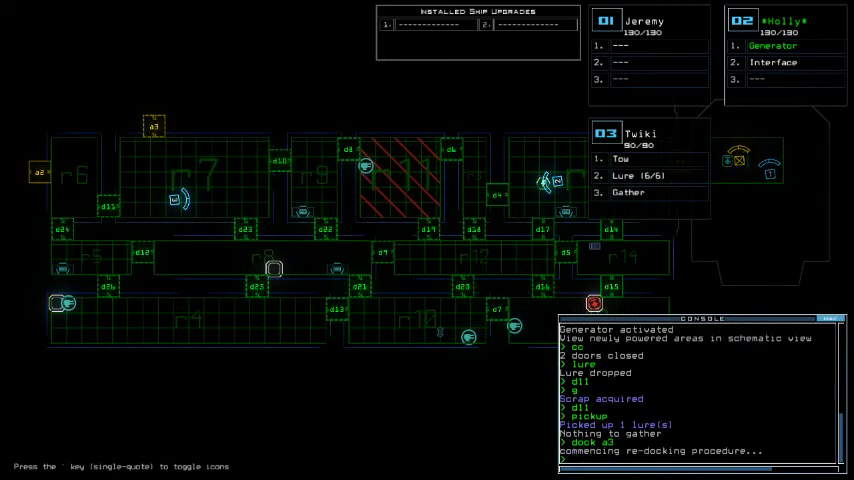
type("status")
key("Return")
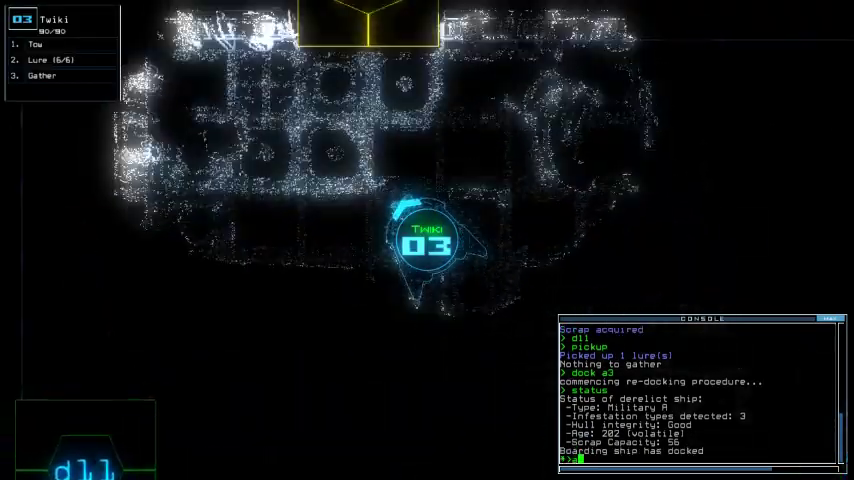
type("a3")
key("Return")
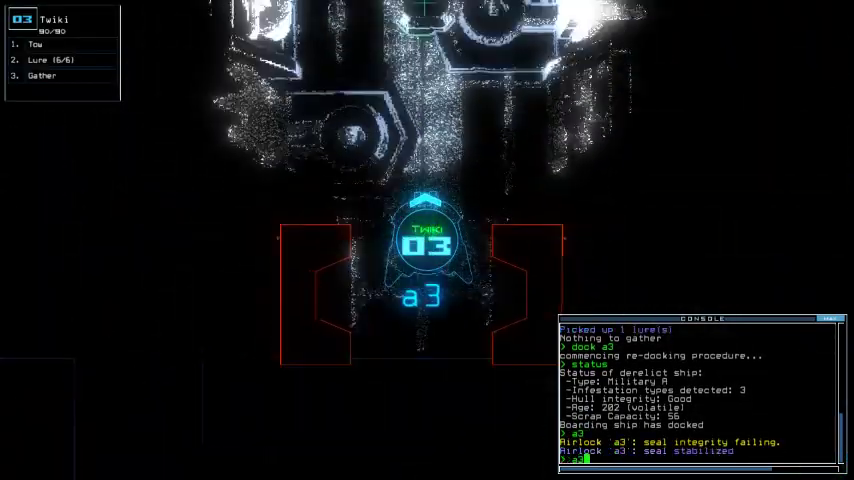
type("a3")
key("Return")
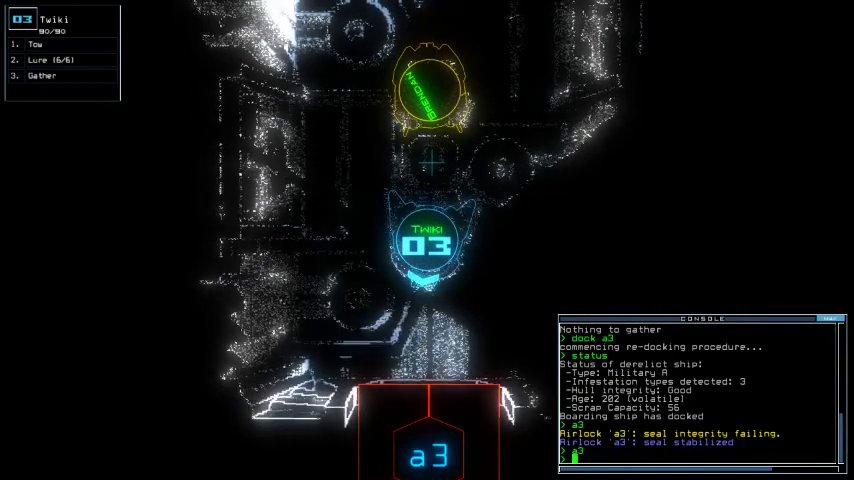
type("dock a1")
key("Return")
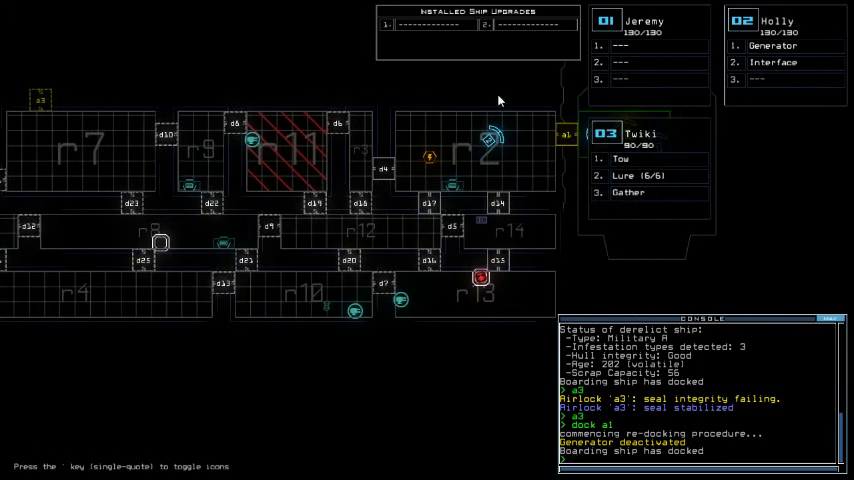
type("a1")
Run the a1, end, a1 and time console commands, then dismiss the 950-point Daily Challenge score.
key("Return")
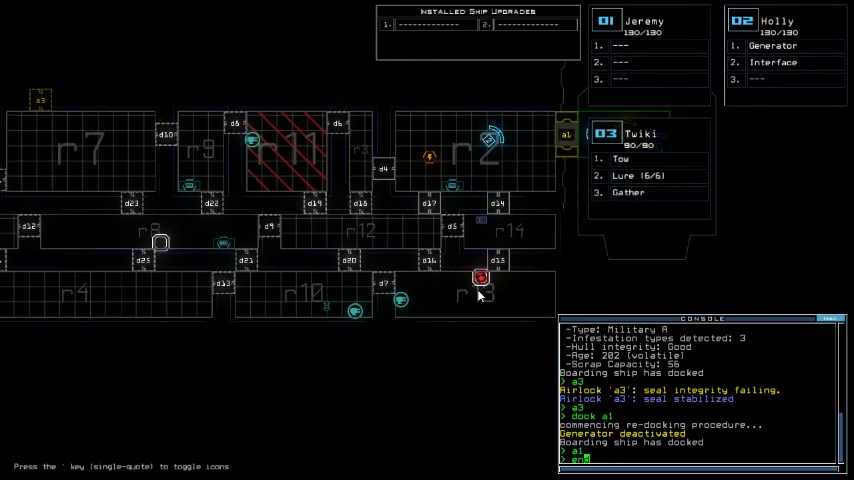
key("Return")
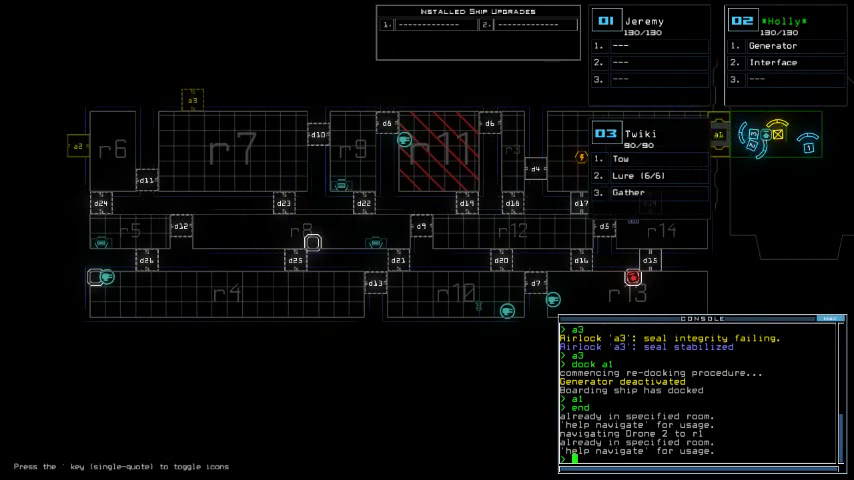
type("a1")
key("Return")
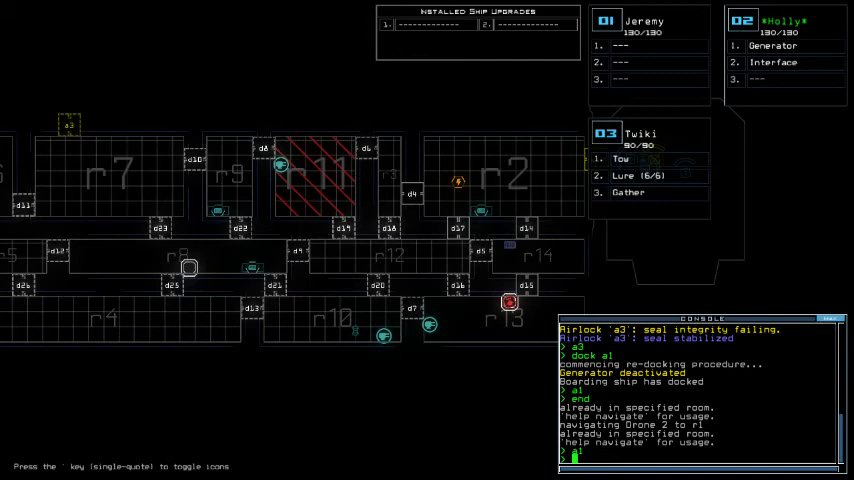
type("a")
type("ime ;e")
key("Return")
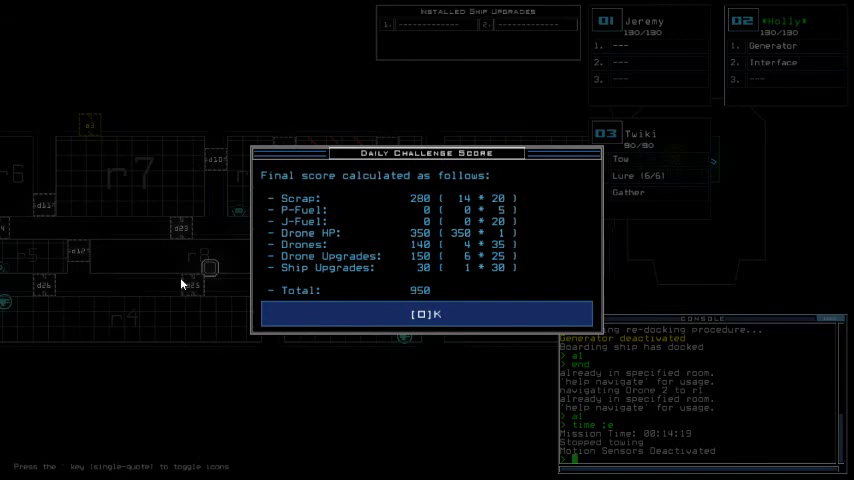
key("o")
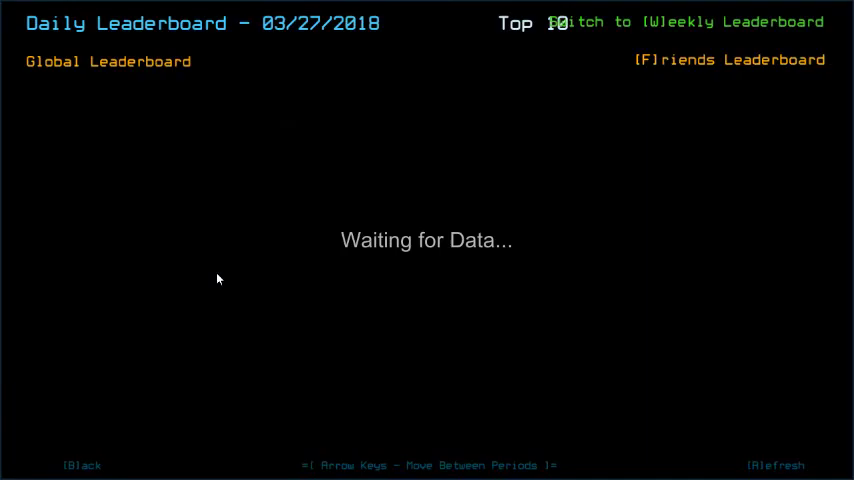